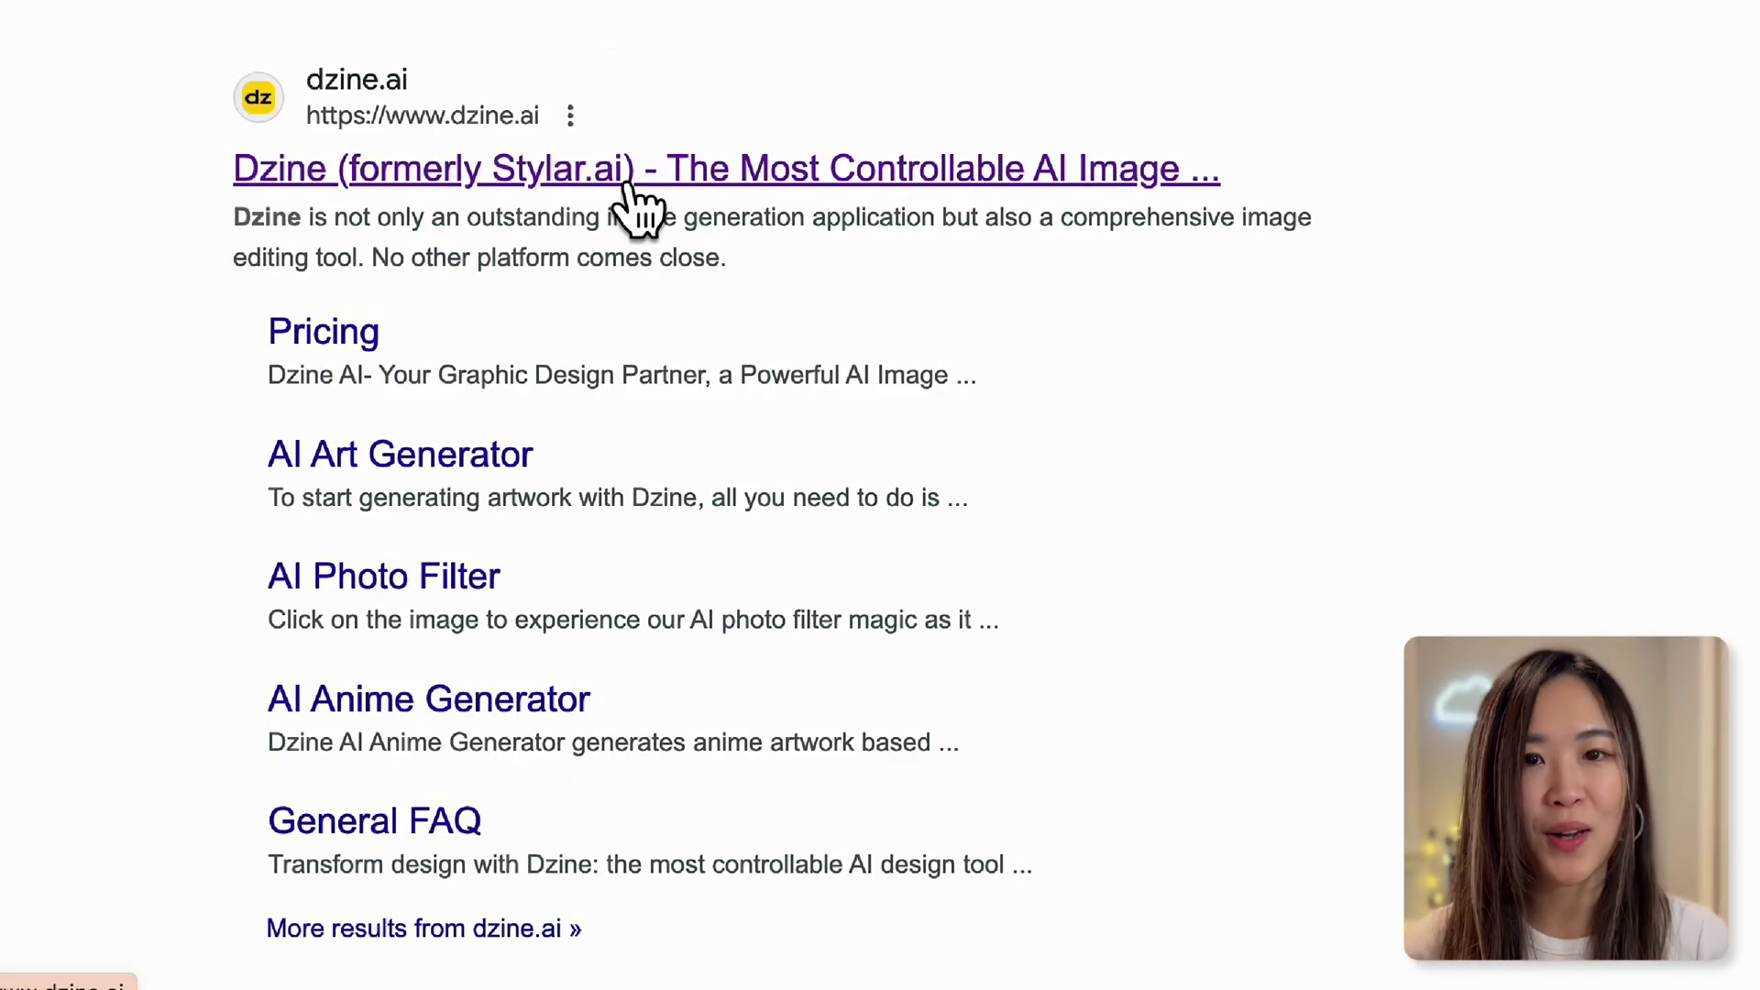
# Sign in to Dzine and create a 1:1 (1536 × 1536) project named 'Product Photo'.
pyautogui.click(617, 179)
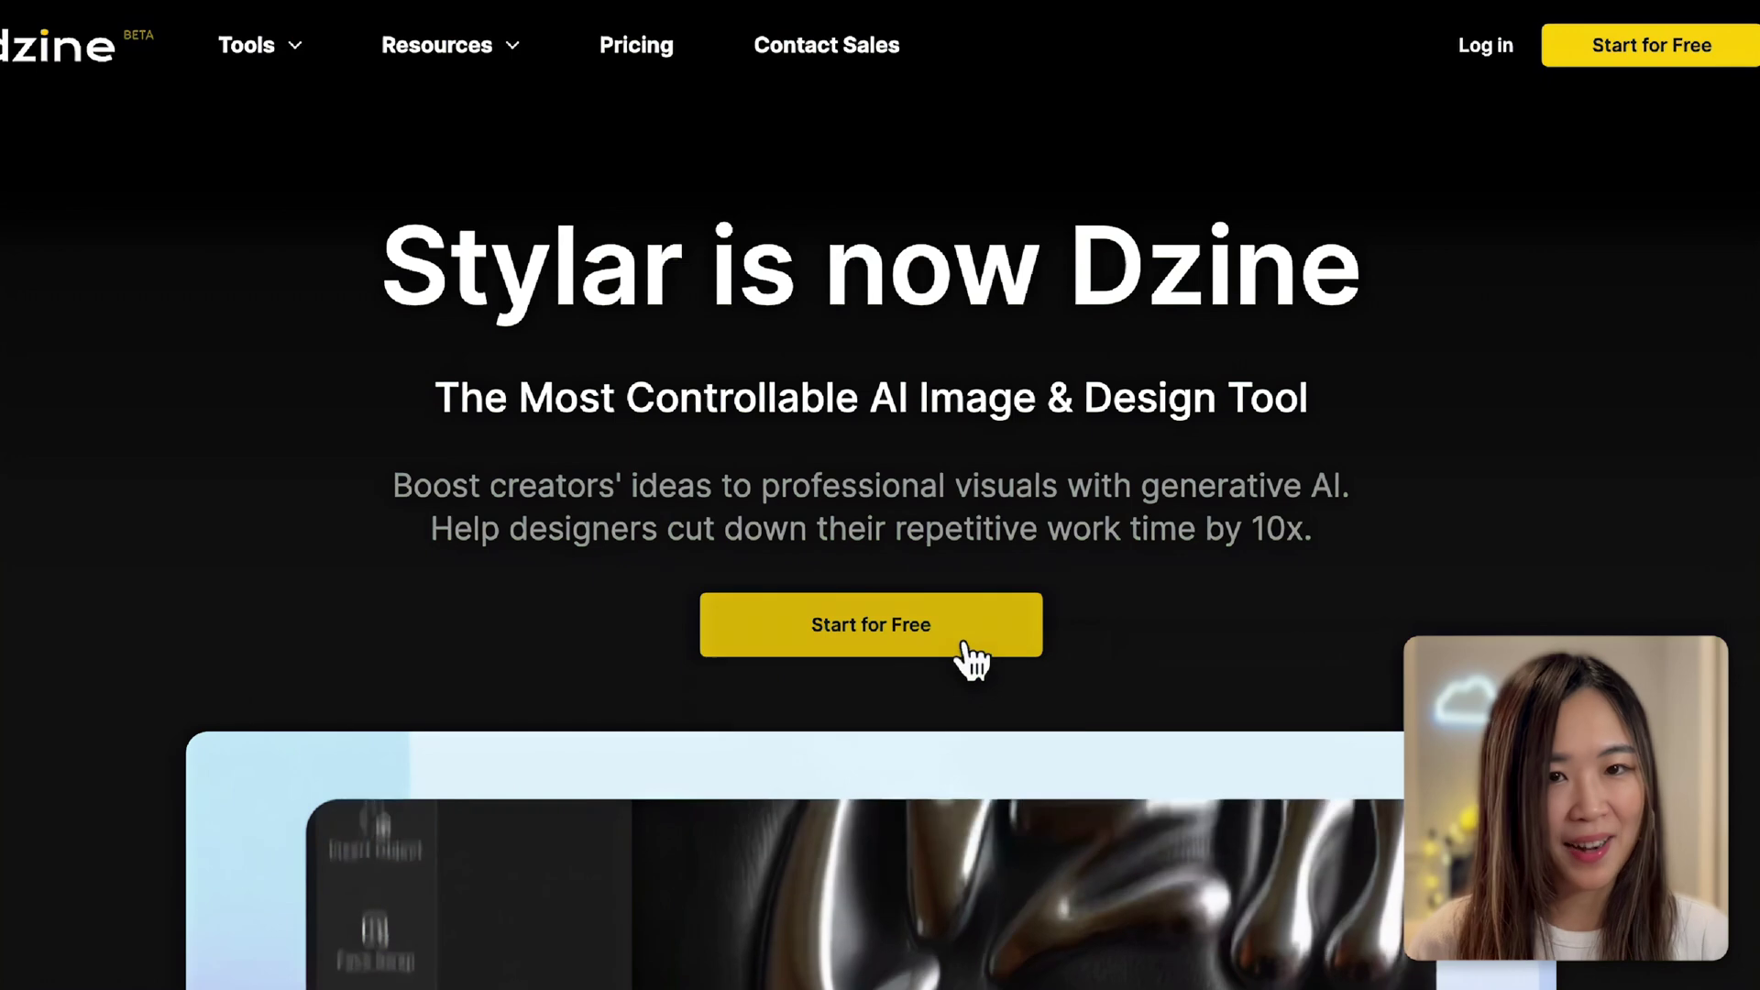
pyautogui.click(974, 642)
pyautogui.click(958, 454)
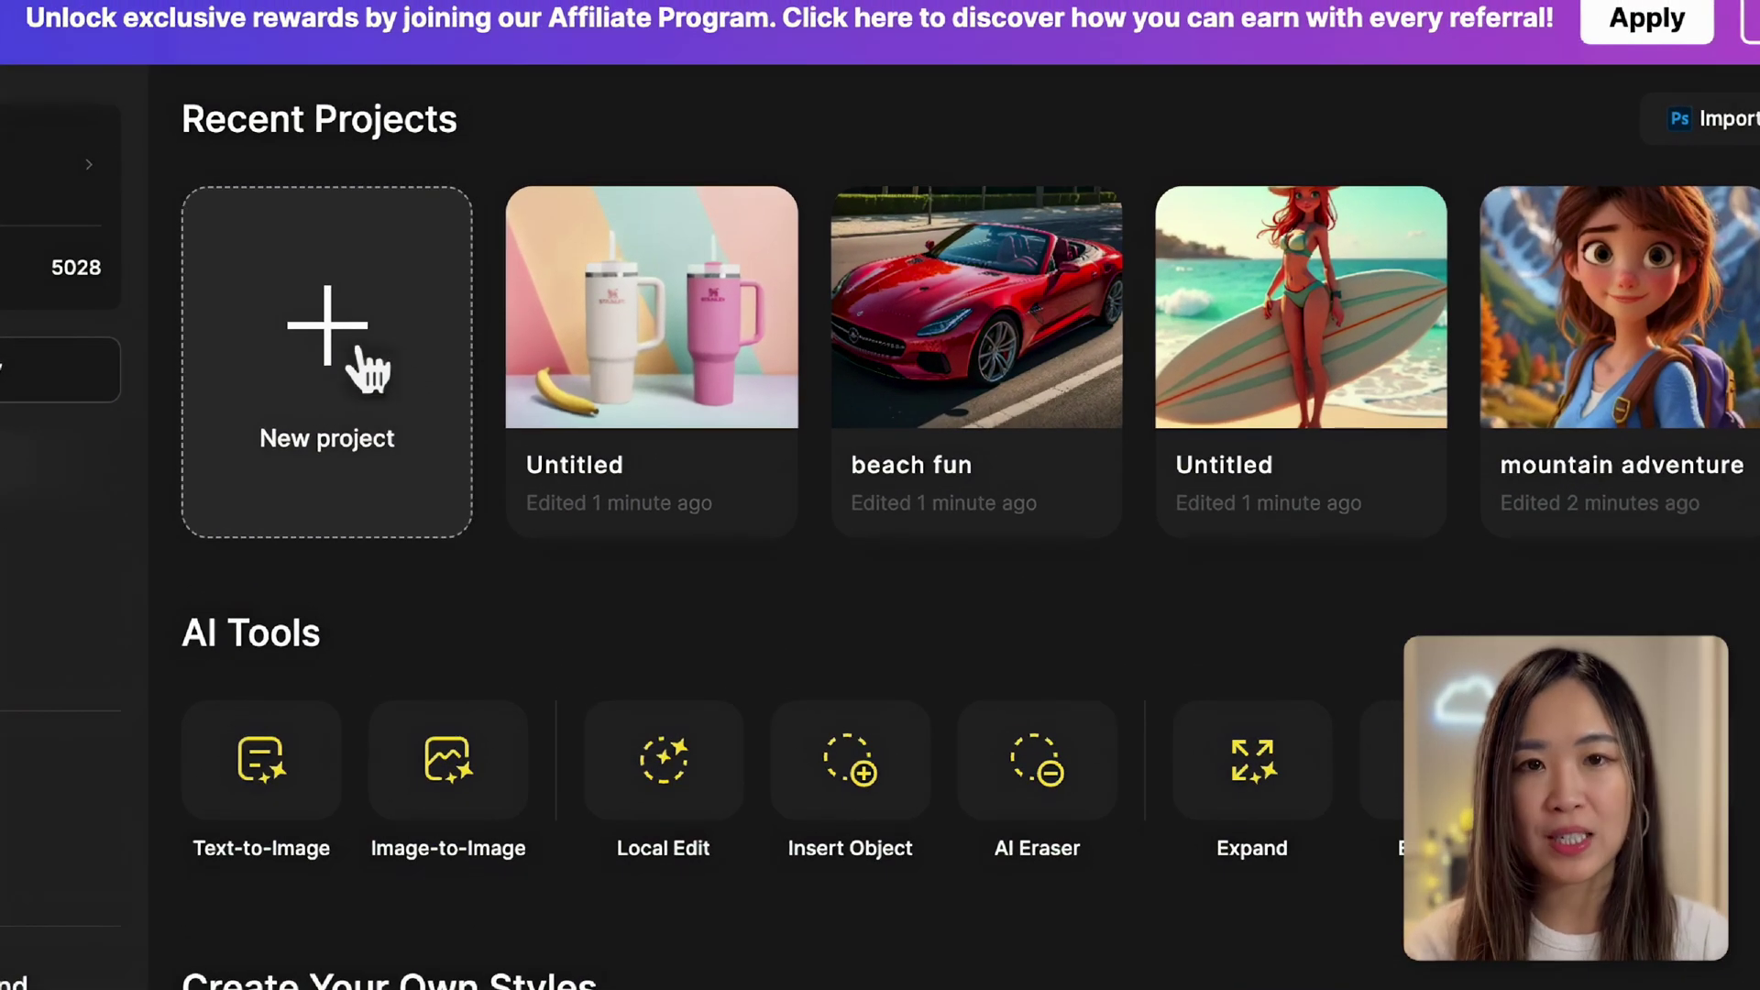
pyautogui.click(367, 367)
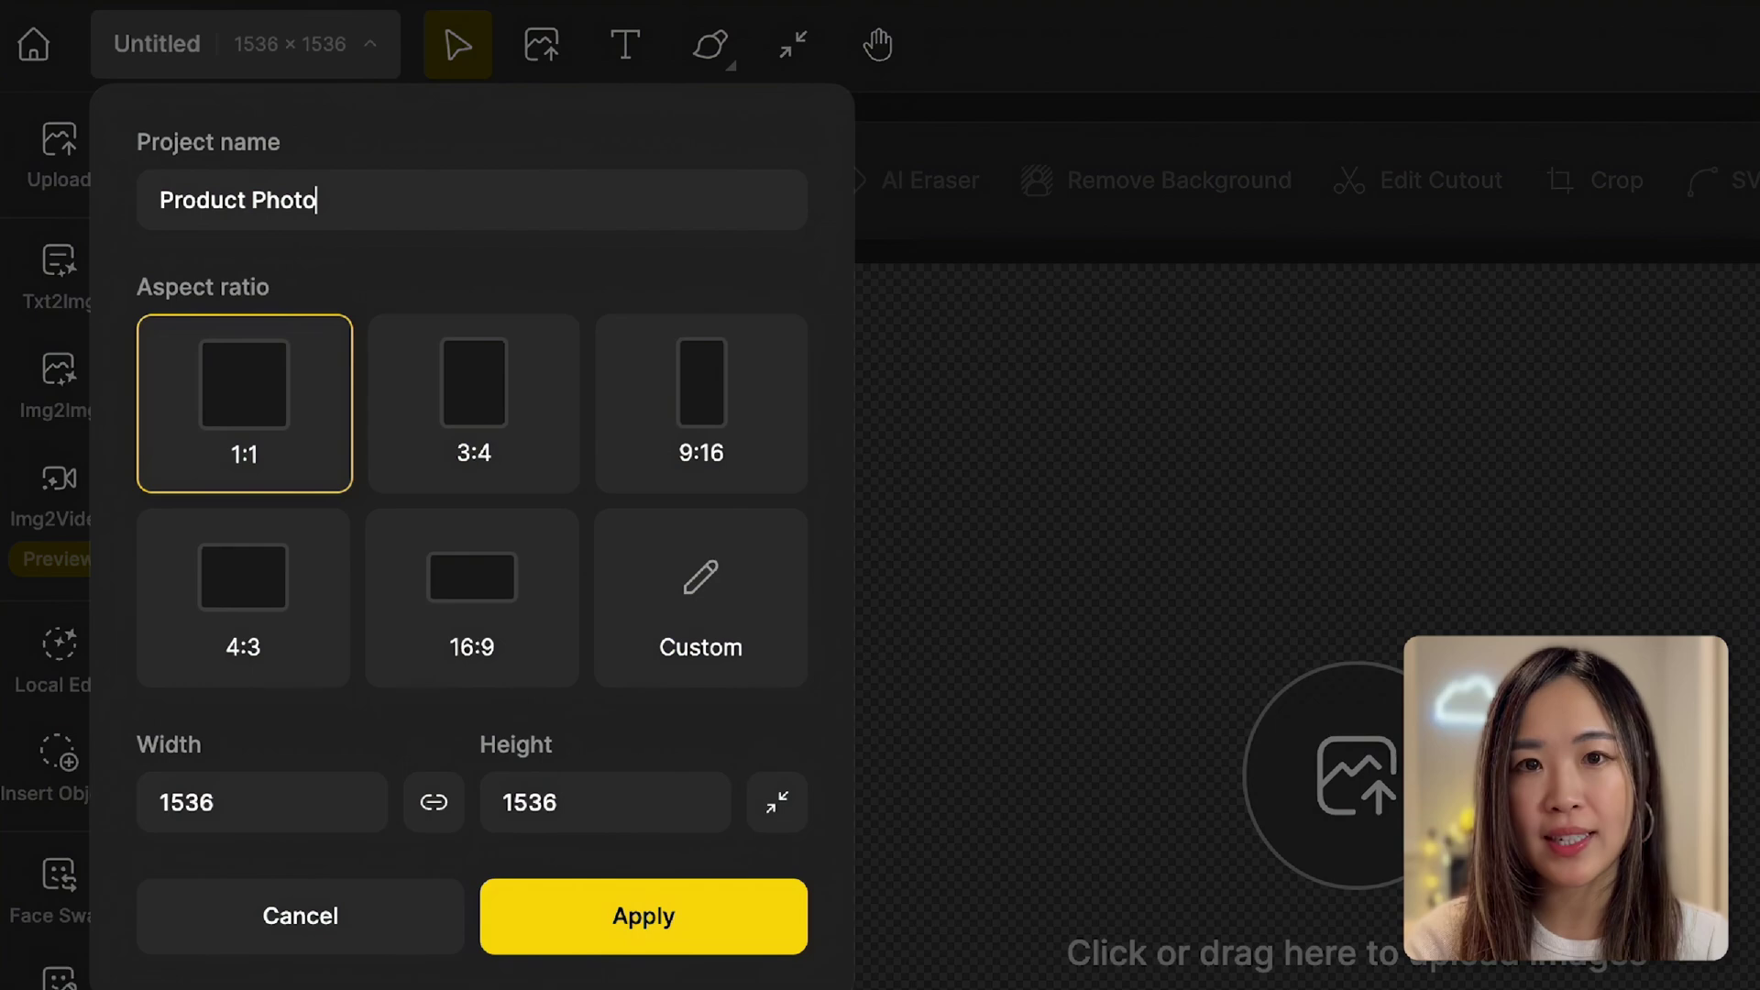
pyautogui.click(665, 944)
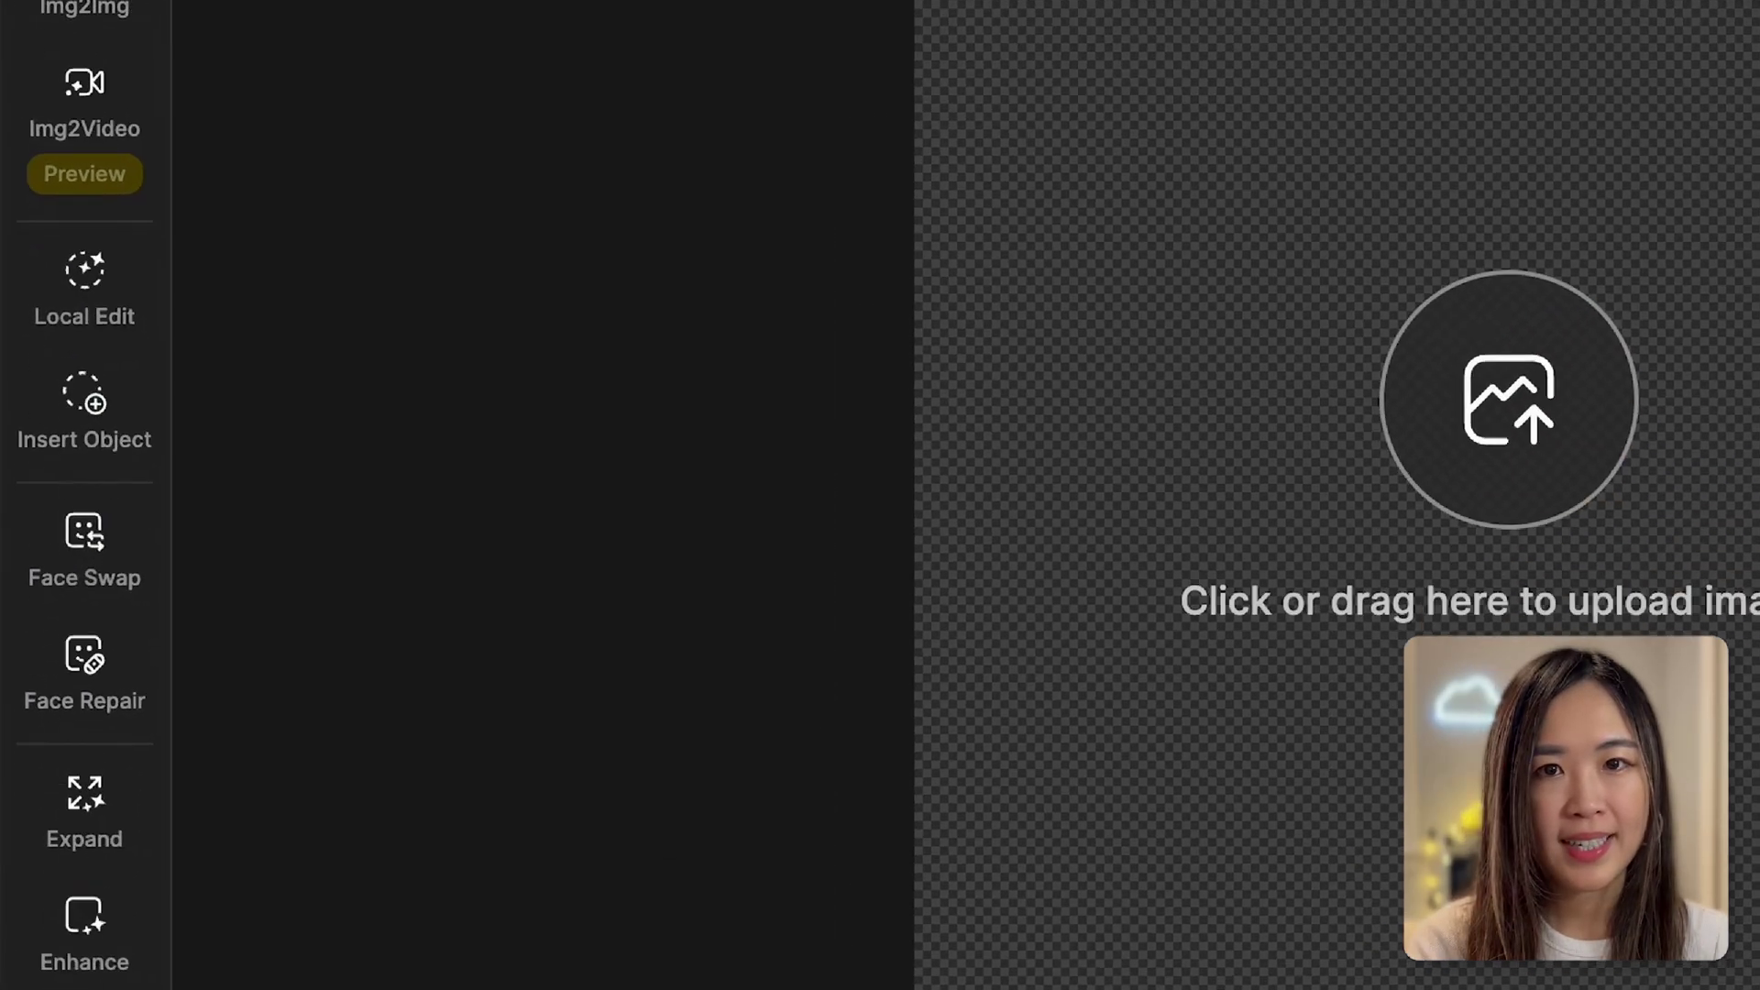
# Open Product Background, dismiss the Remove Background notice, and add the juice carton as Layer 1.
pyautogui.moveTo(124, 989)
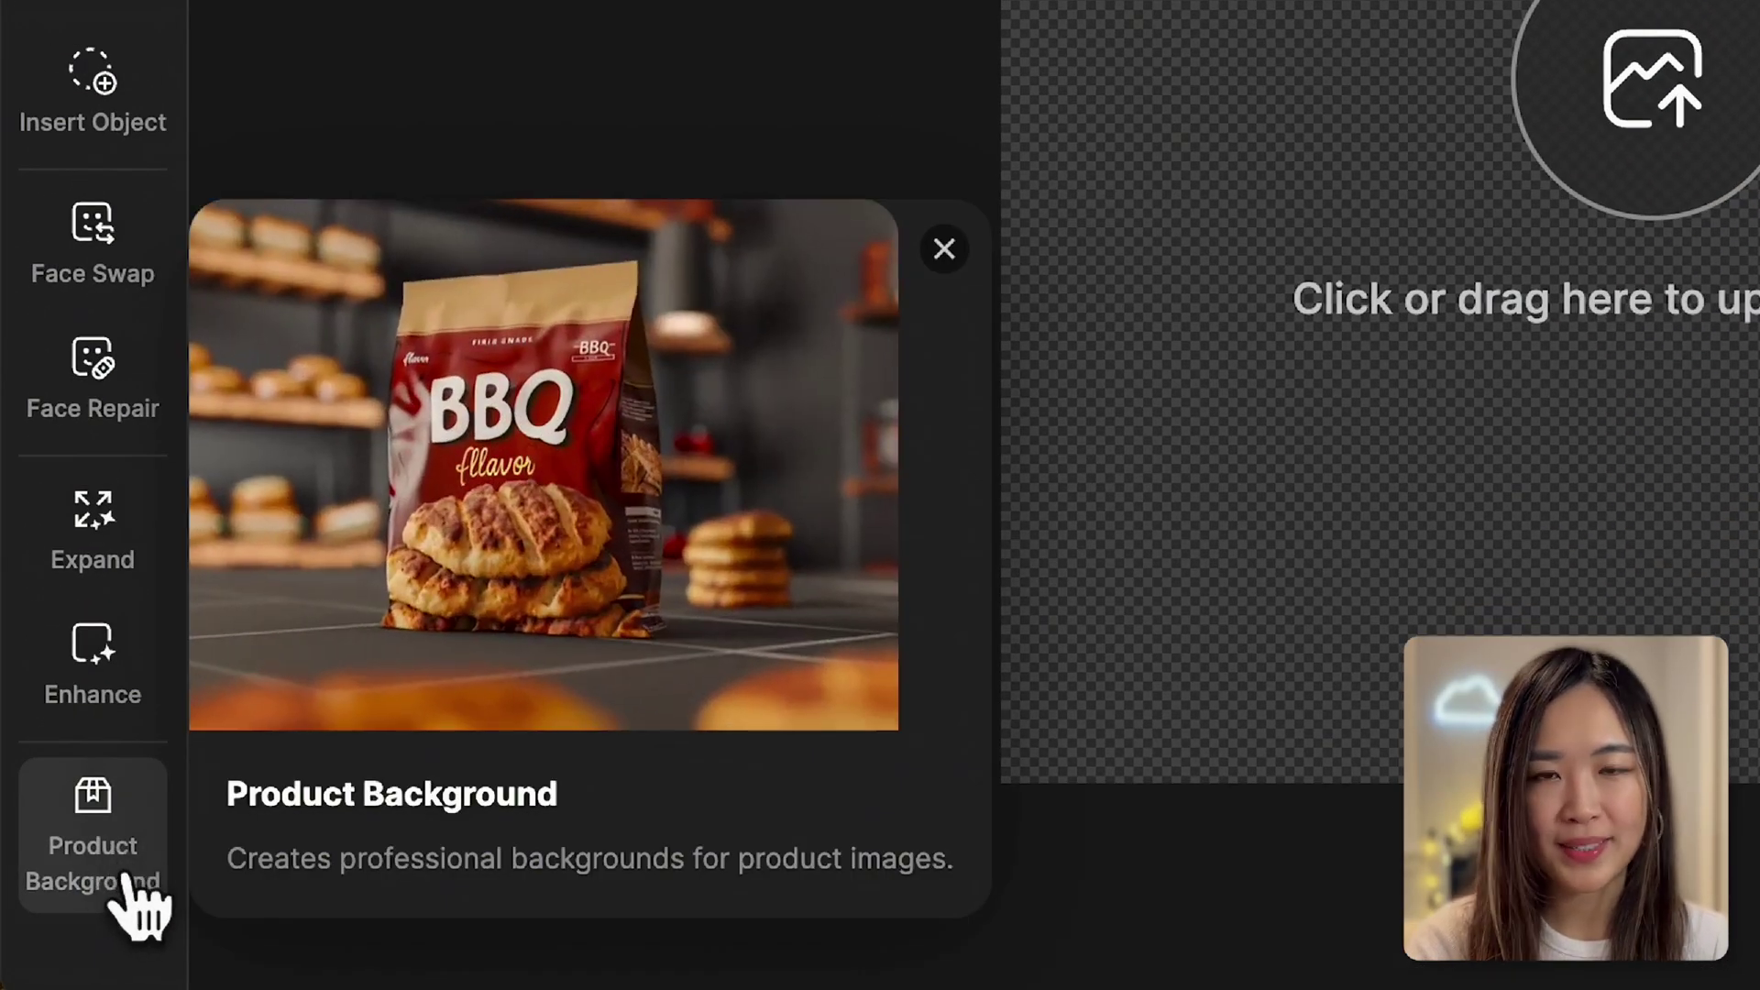
pyautogui.click(128, 880)
pyautogui.click(1229, 731)
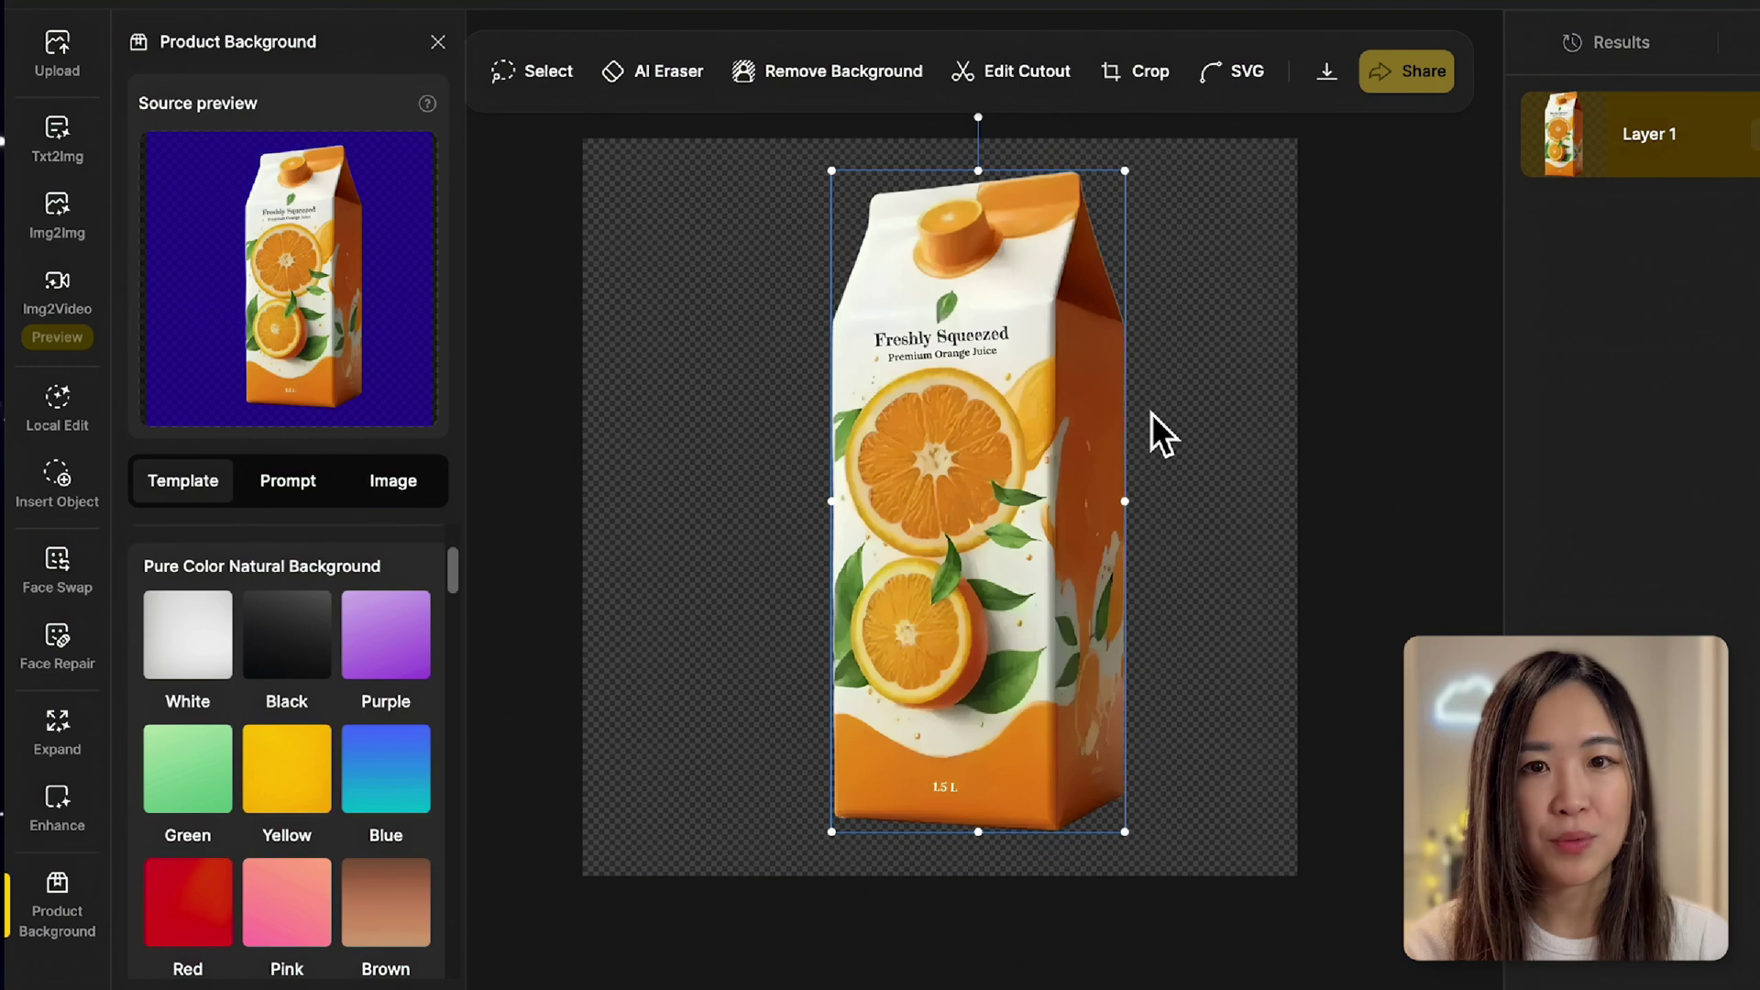
pyautogui.scroll(5, 1152, 412)
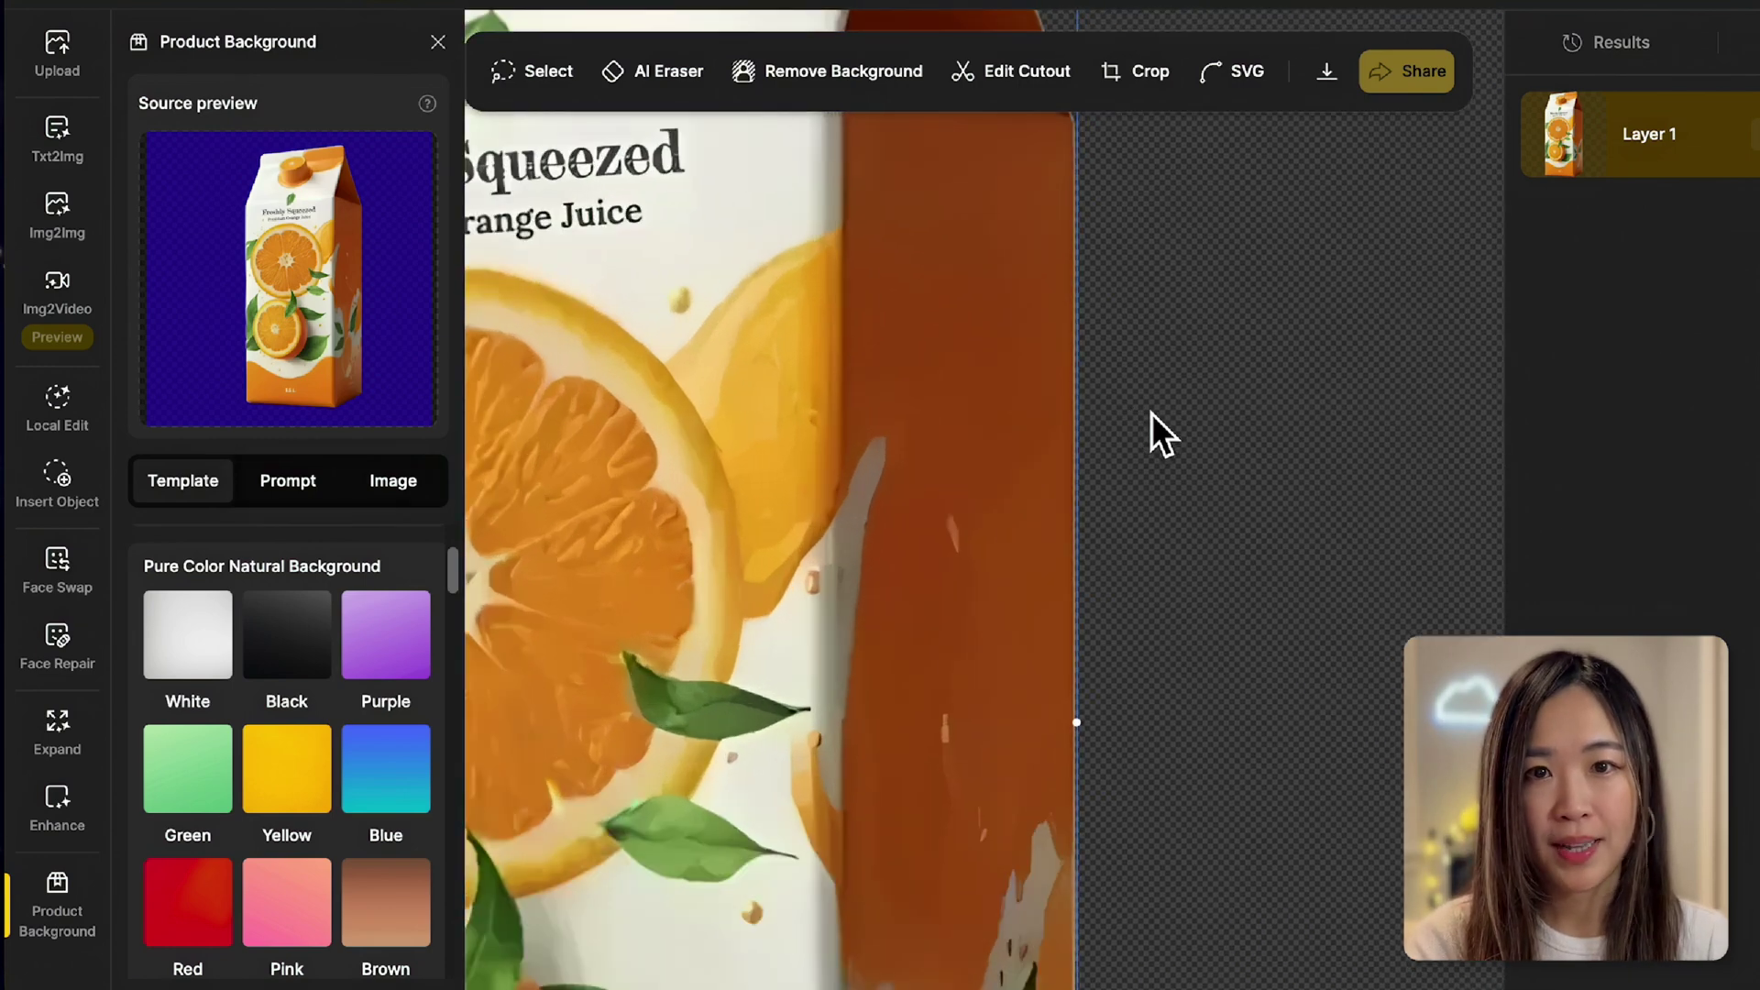
pyautogui.scroll(-10, 1152, 413)
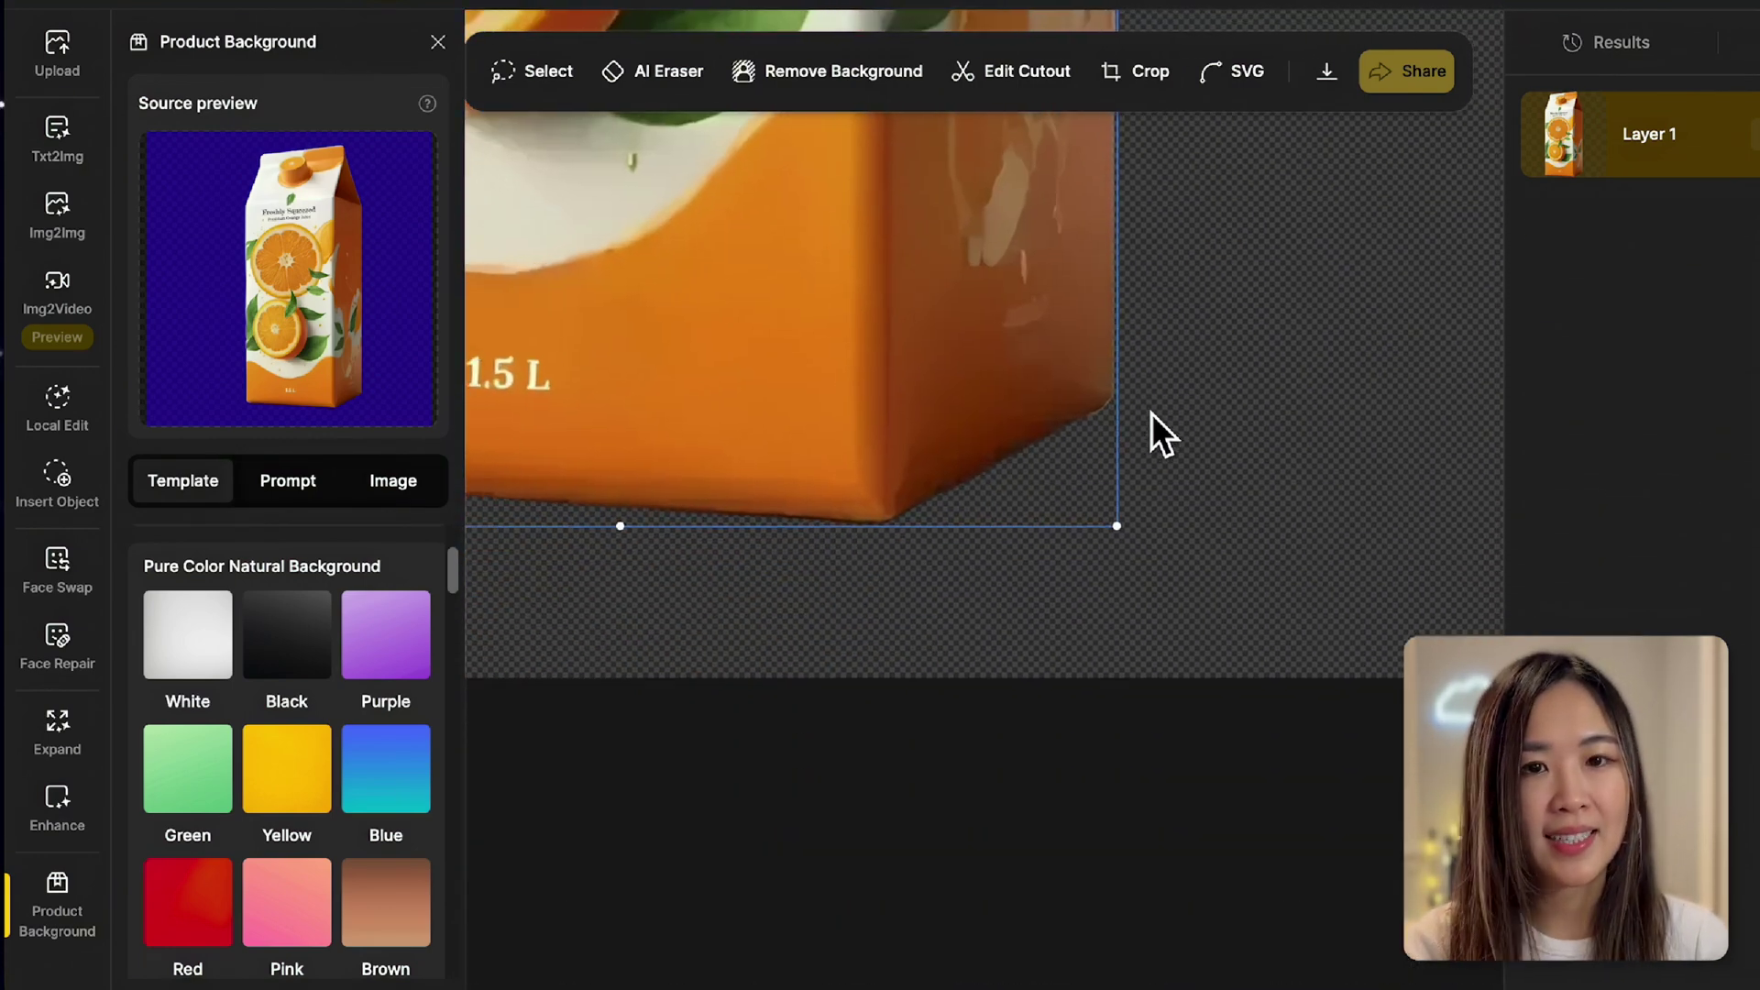
pyautogui.hscroll(-5, 1152, 413)
pyautogui.scroll(8, 1152, 413)
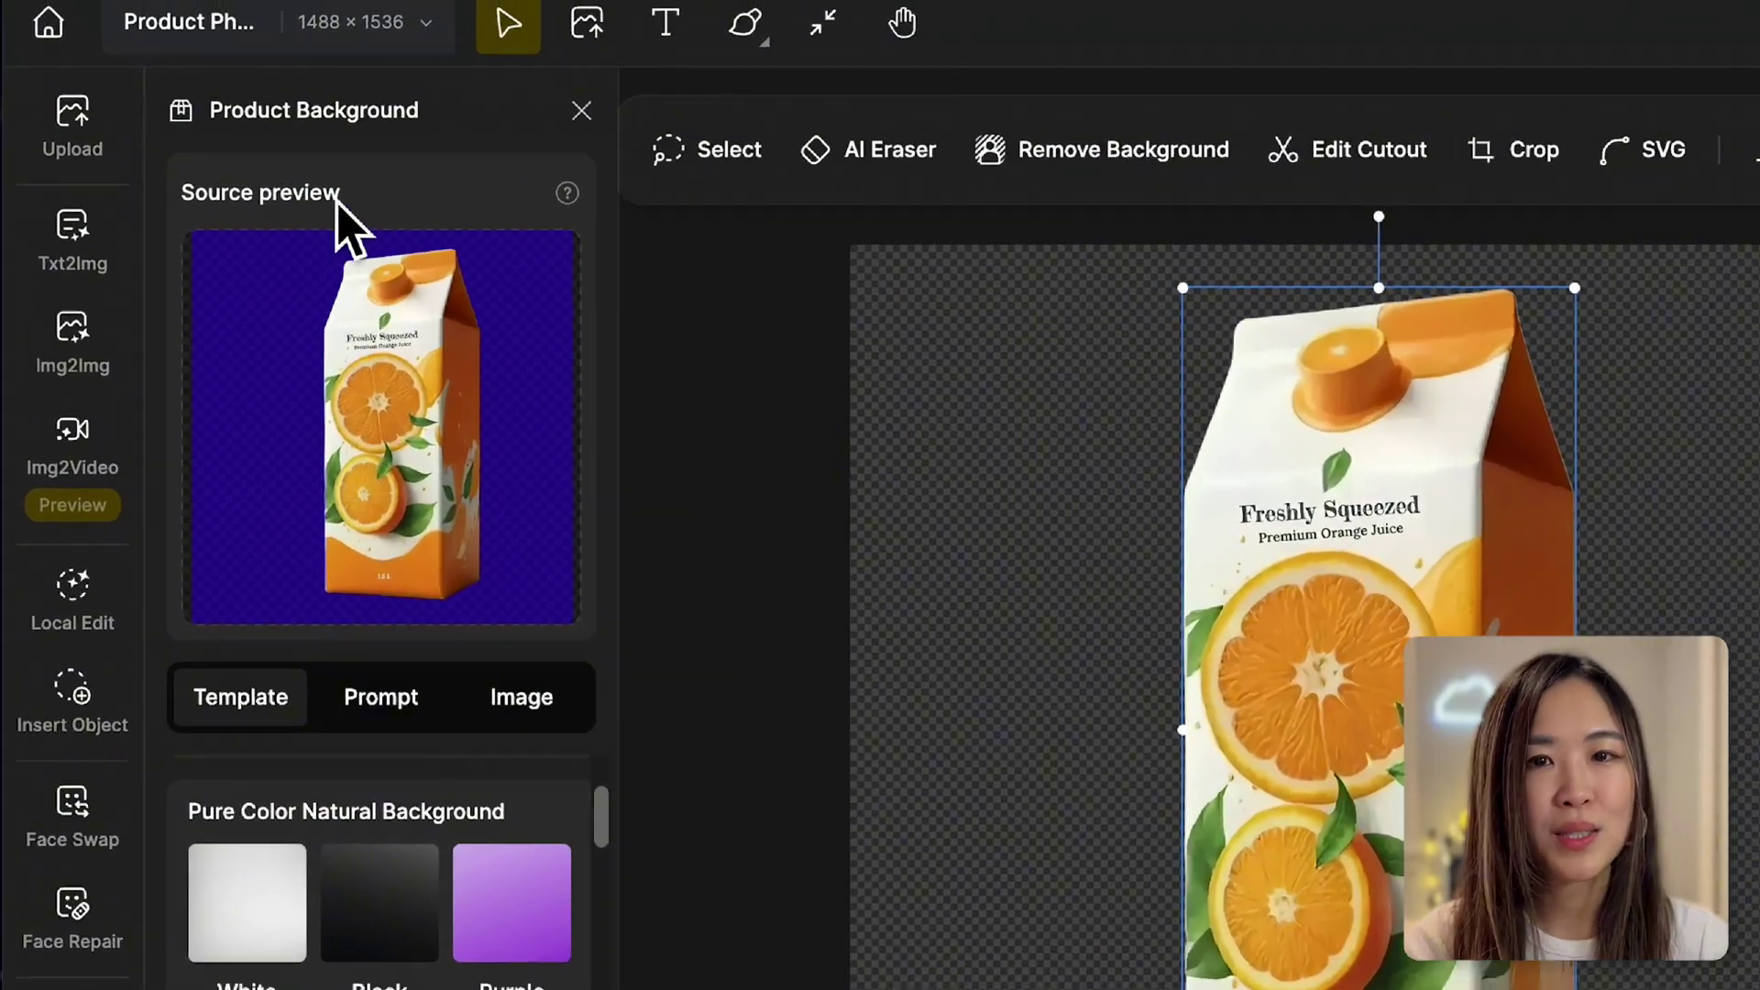
pyautogui.moveTo(228, 318)
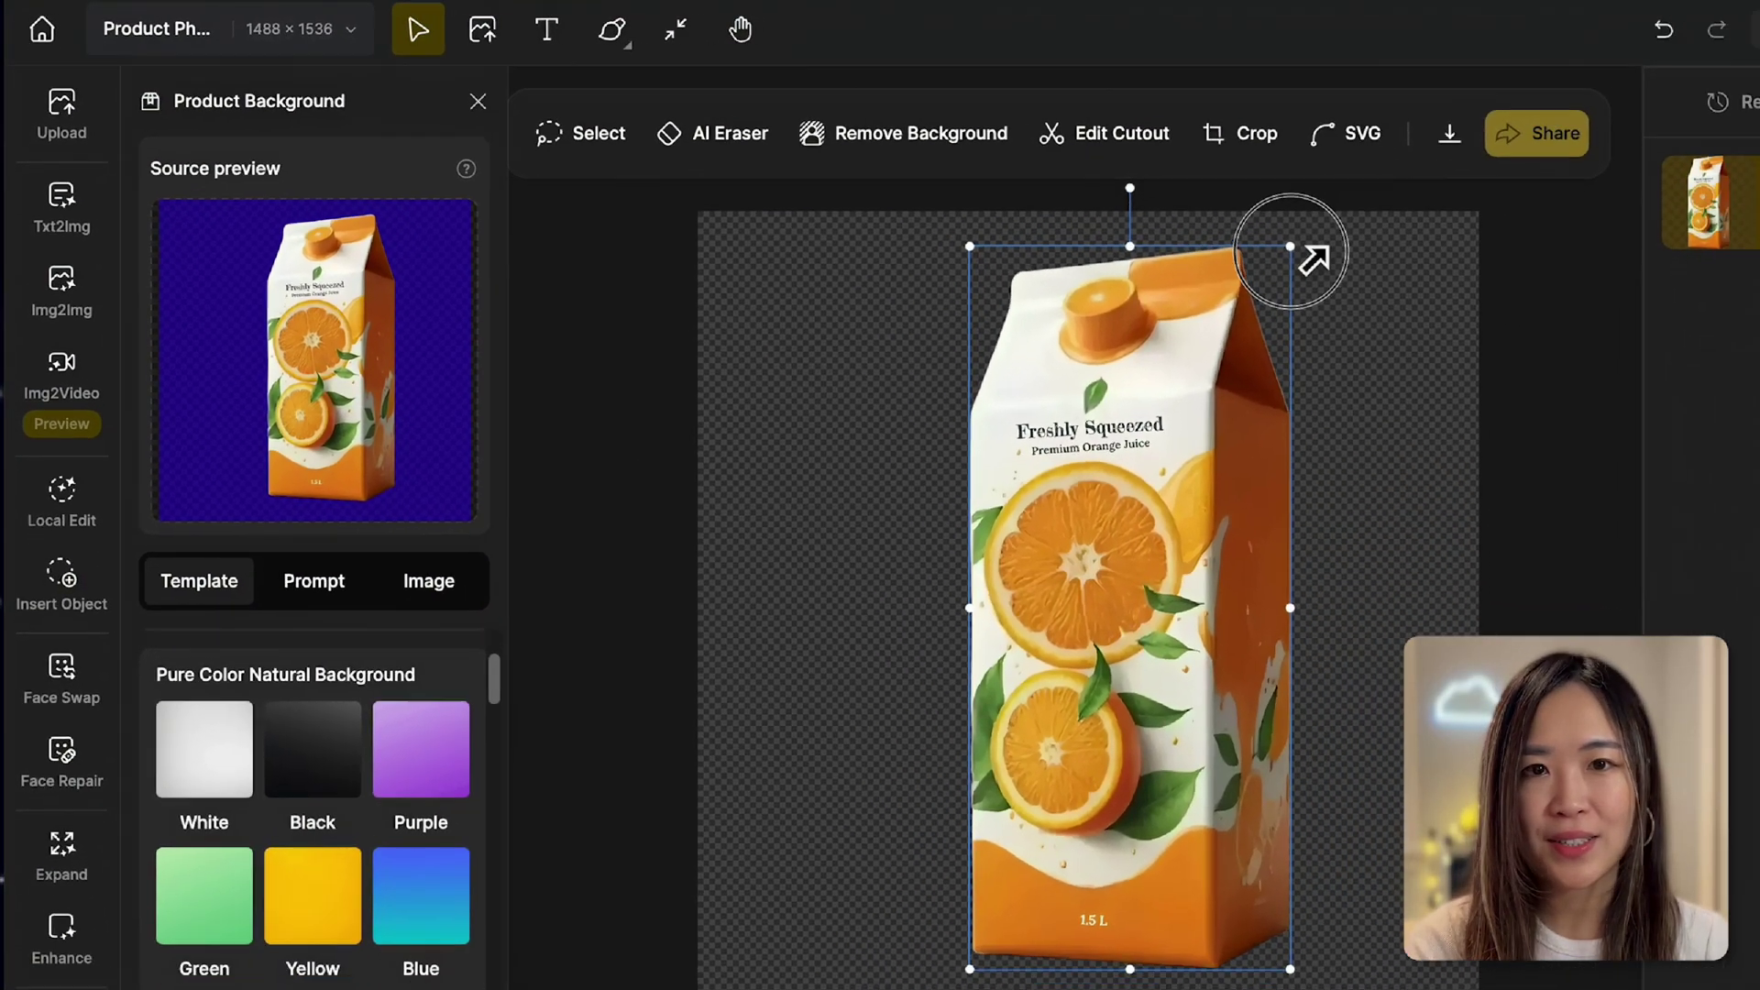
# Shrink the juice carton slightly and shift it up and to the left.
pyautogui.moveTo(1509, 295); pyautogui.dragTo(1123, 318)
pyautogui.moveTo(1064, 486); pyautogui.dragTo(1039, 461)
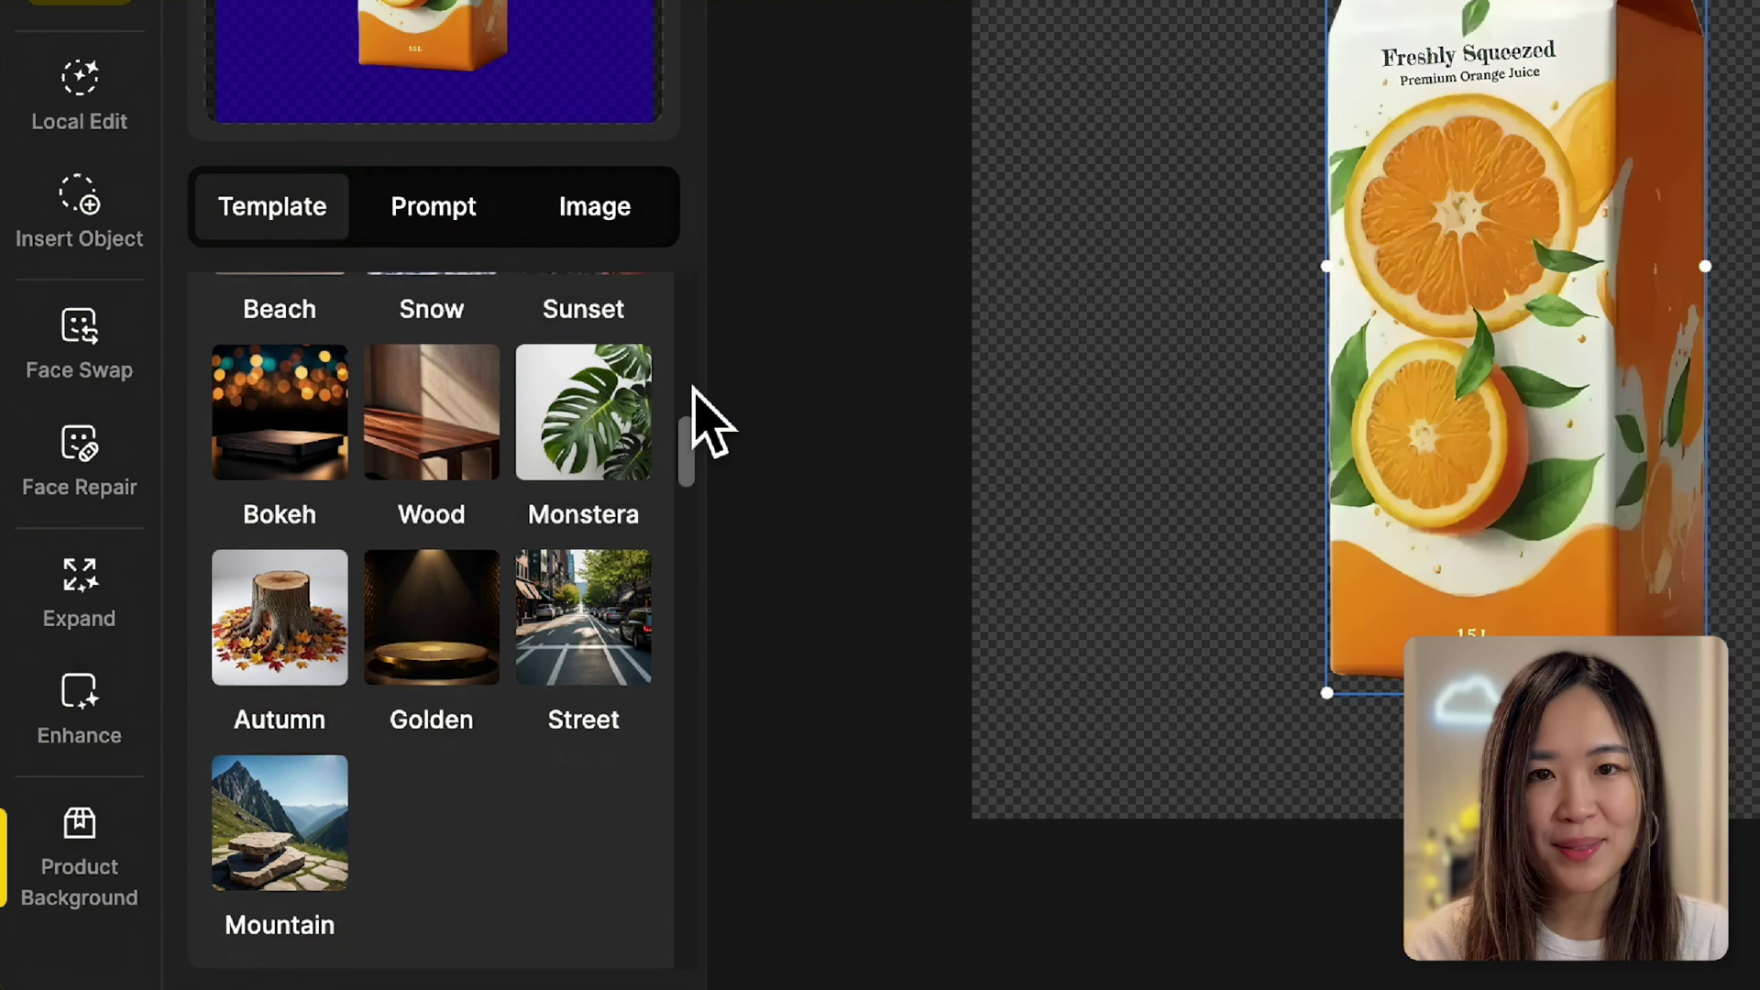
pyautogui.scroll(-20, 711, 420)
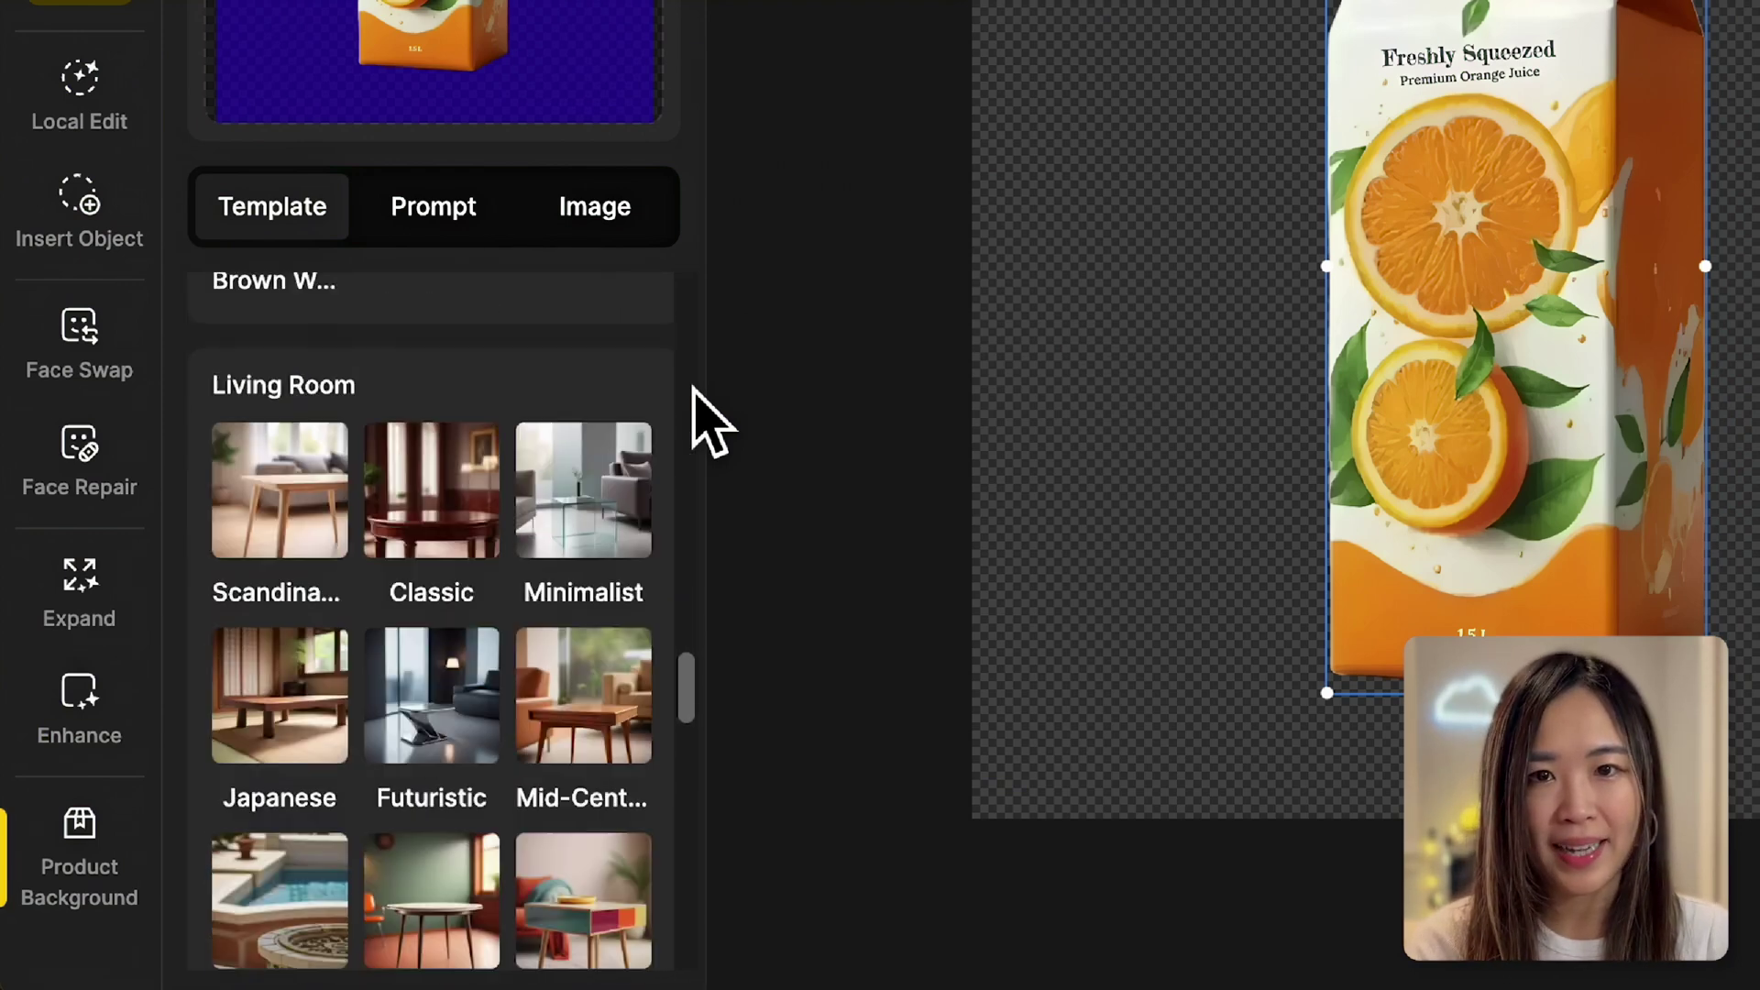
pyautogui.scroll(-5, 707, 413)
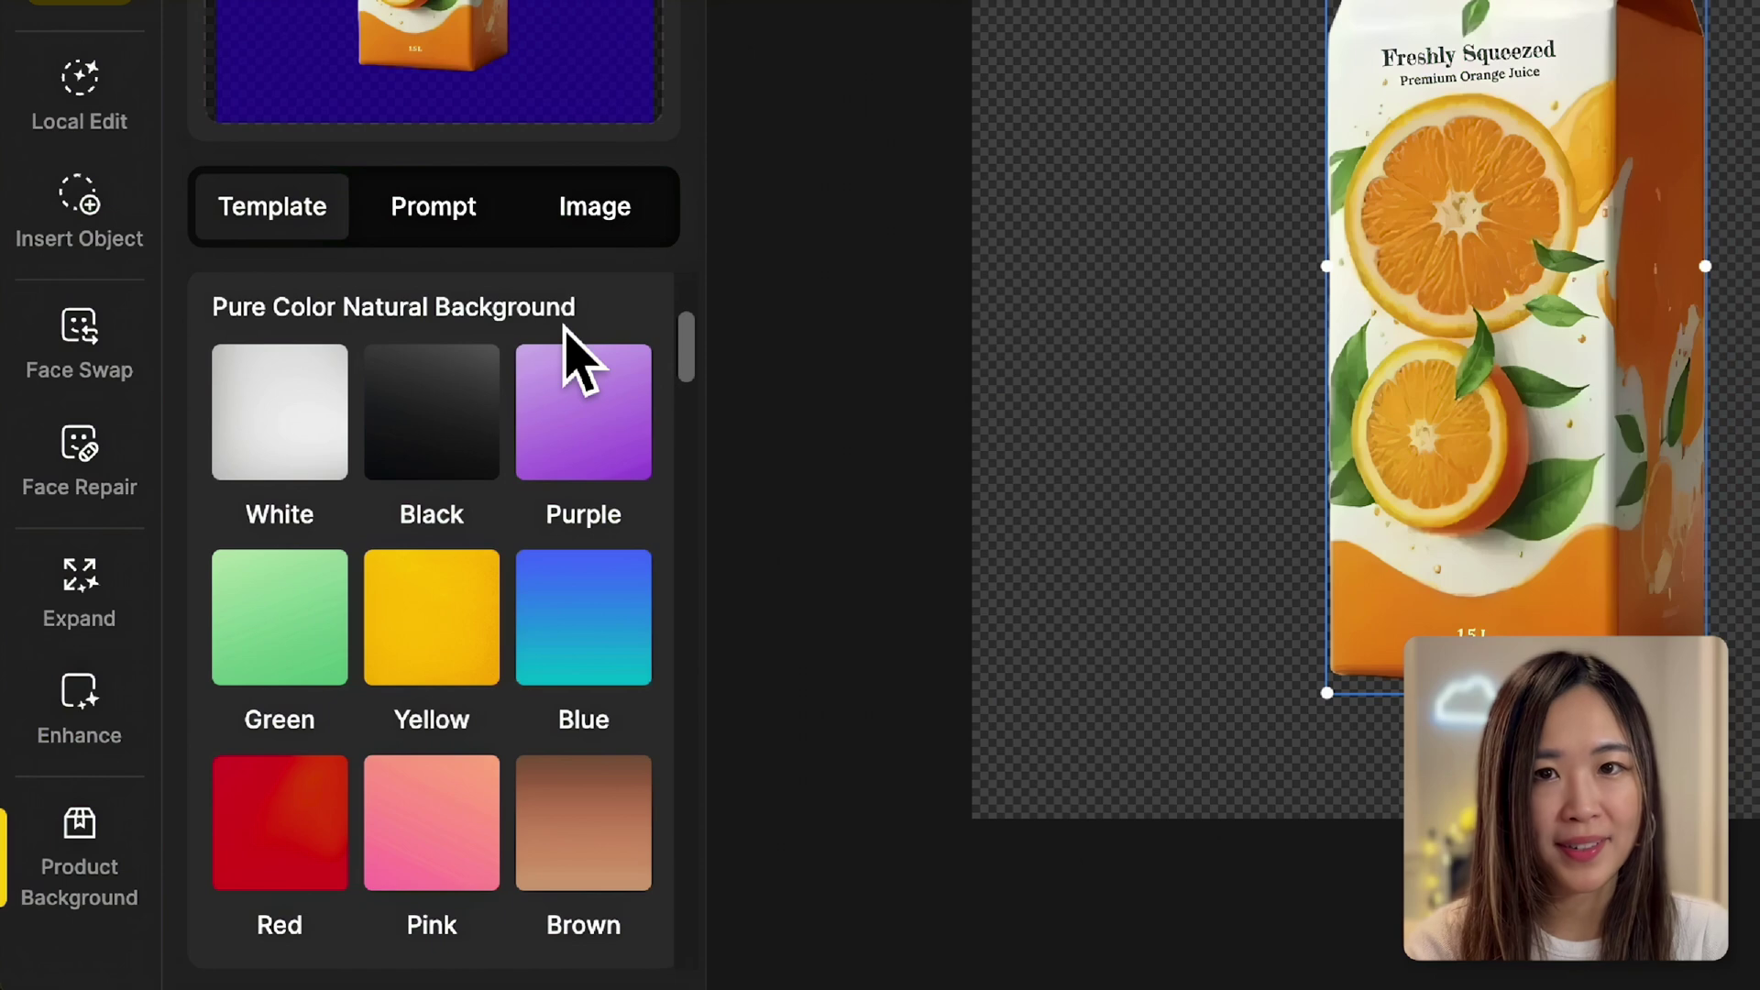
# Apply the Purple template to generate four purple-backdrop carton photos and review them.
pyautogui.click(637, 441)
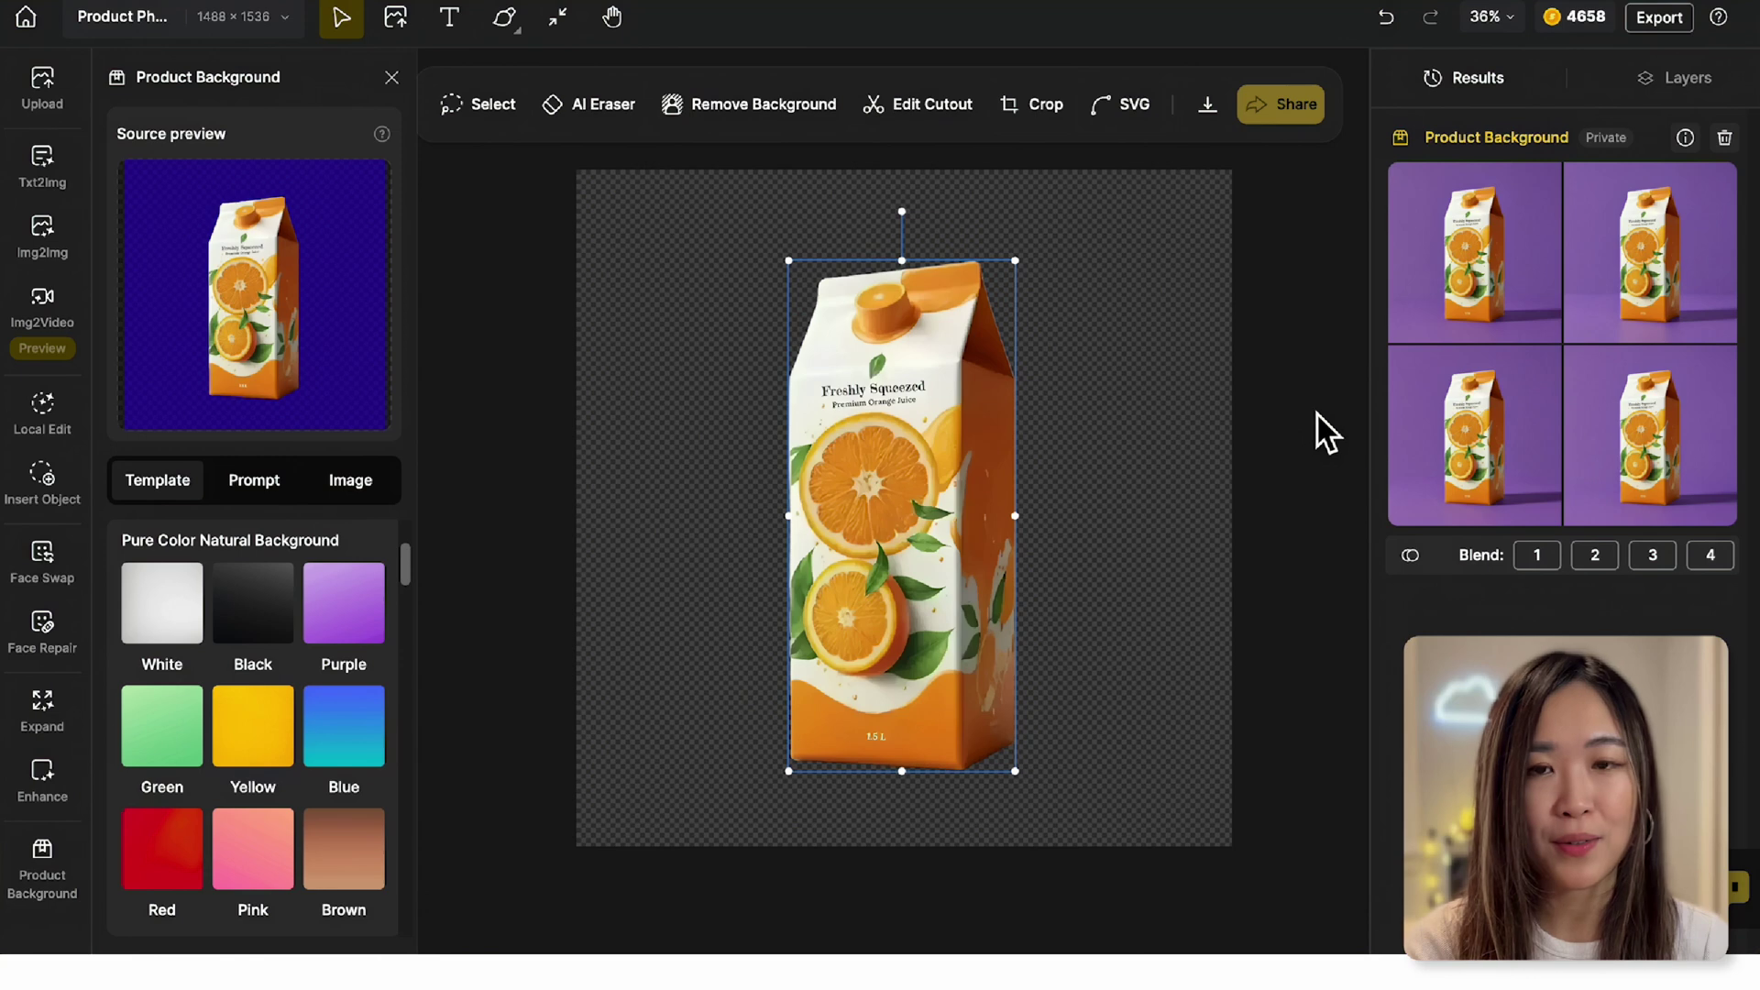
pyautogui.moveTo(1519, 311)
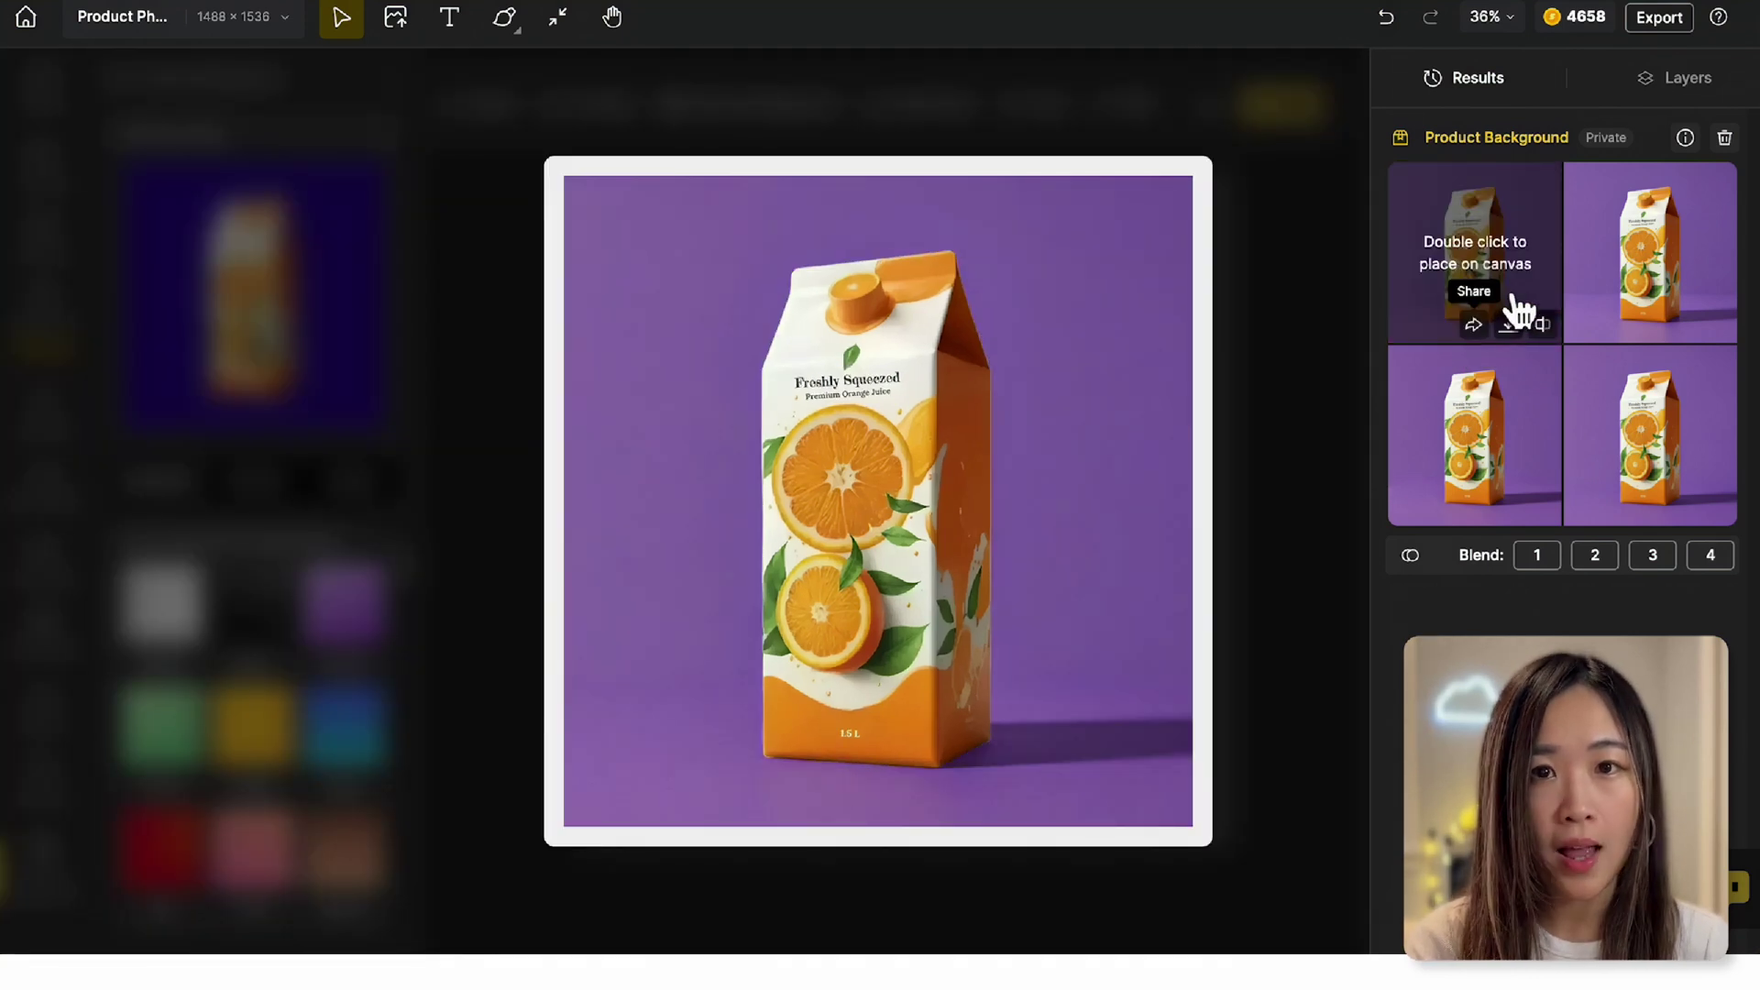
pyautogui.moveTo(1614, 319)
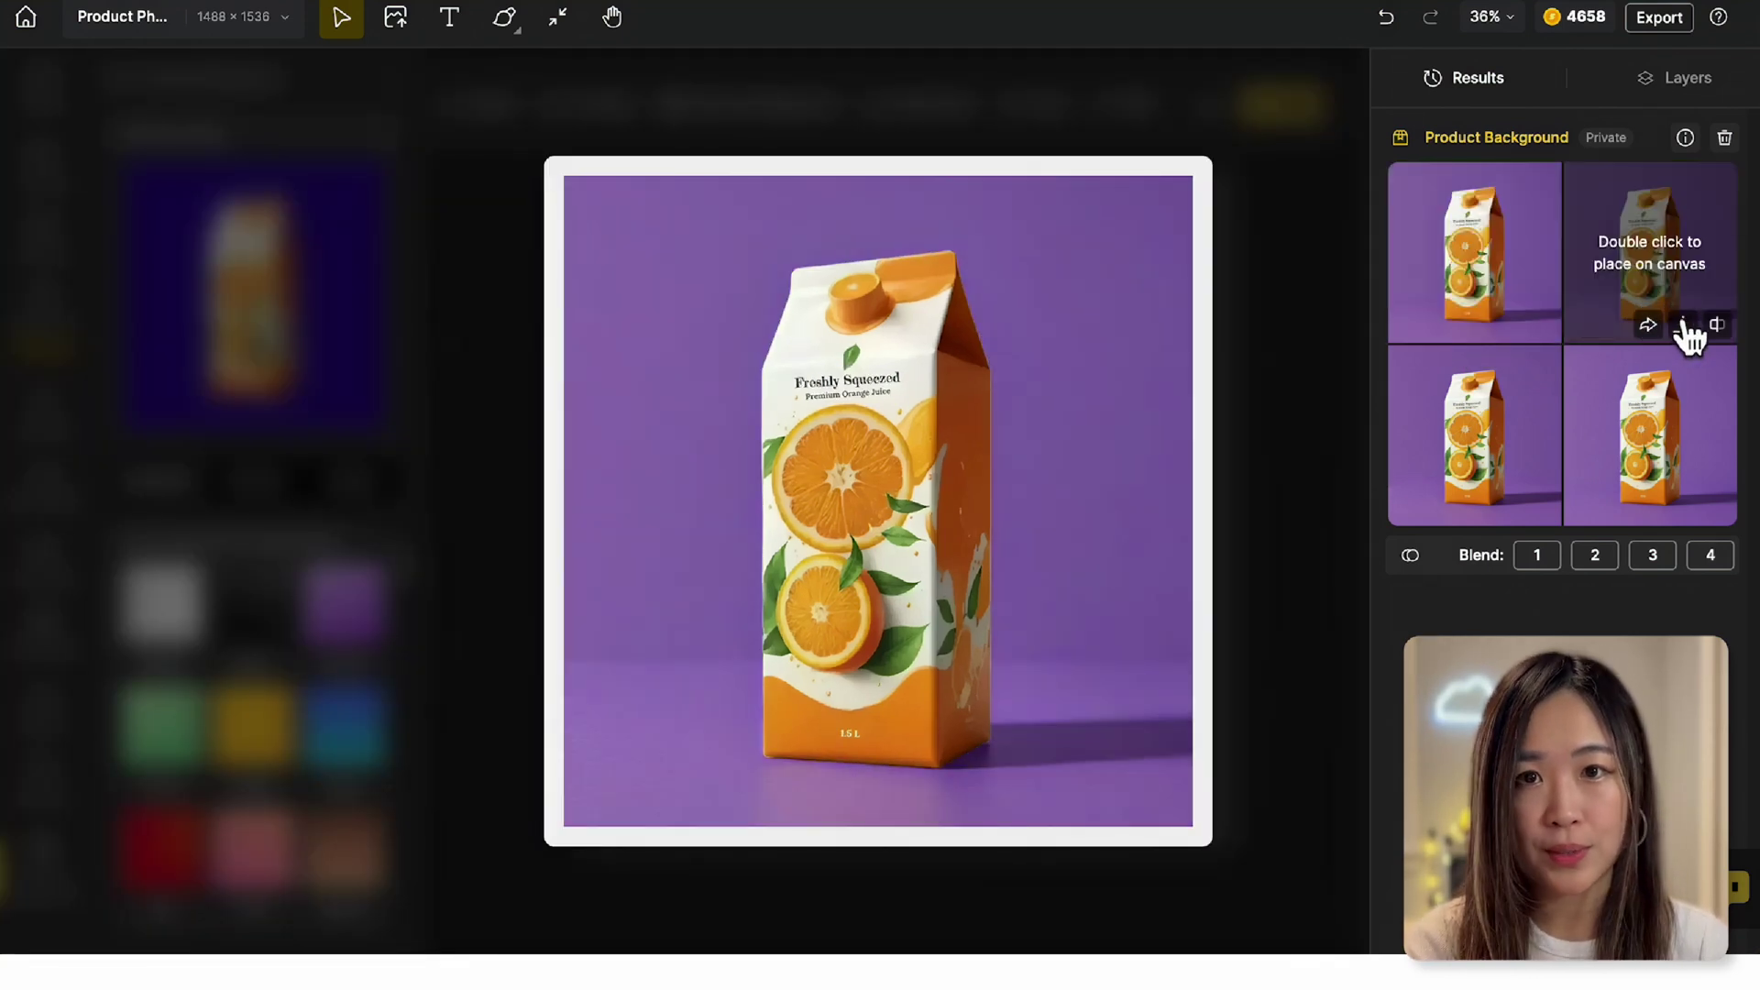
pyautogui.moveTo(1522, 442)
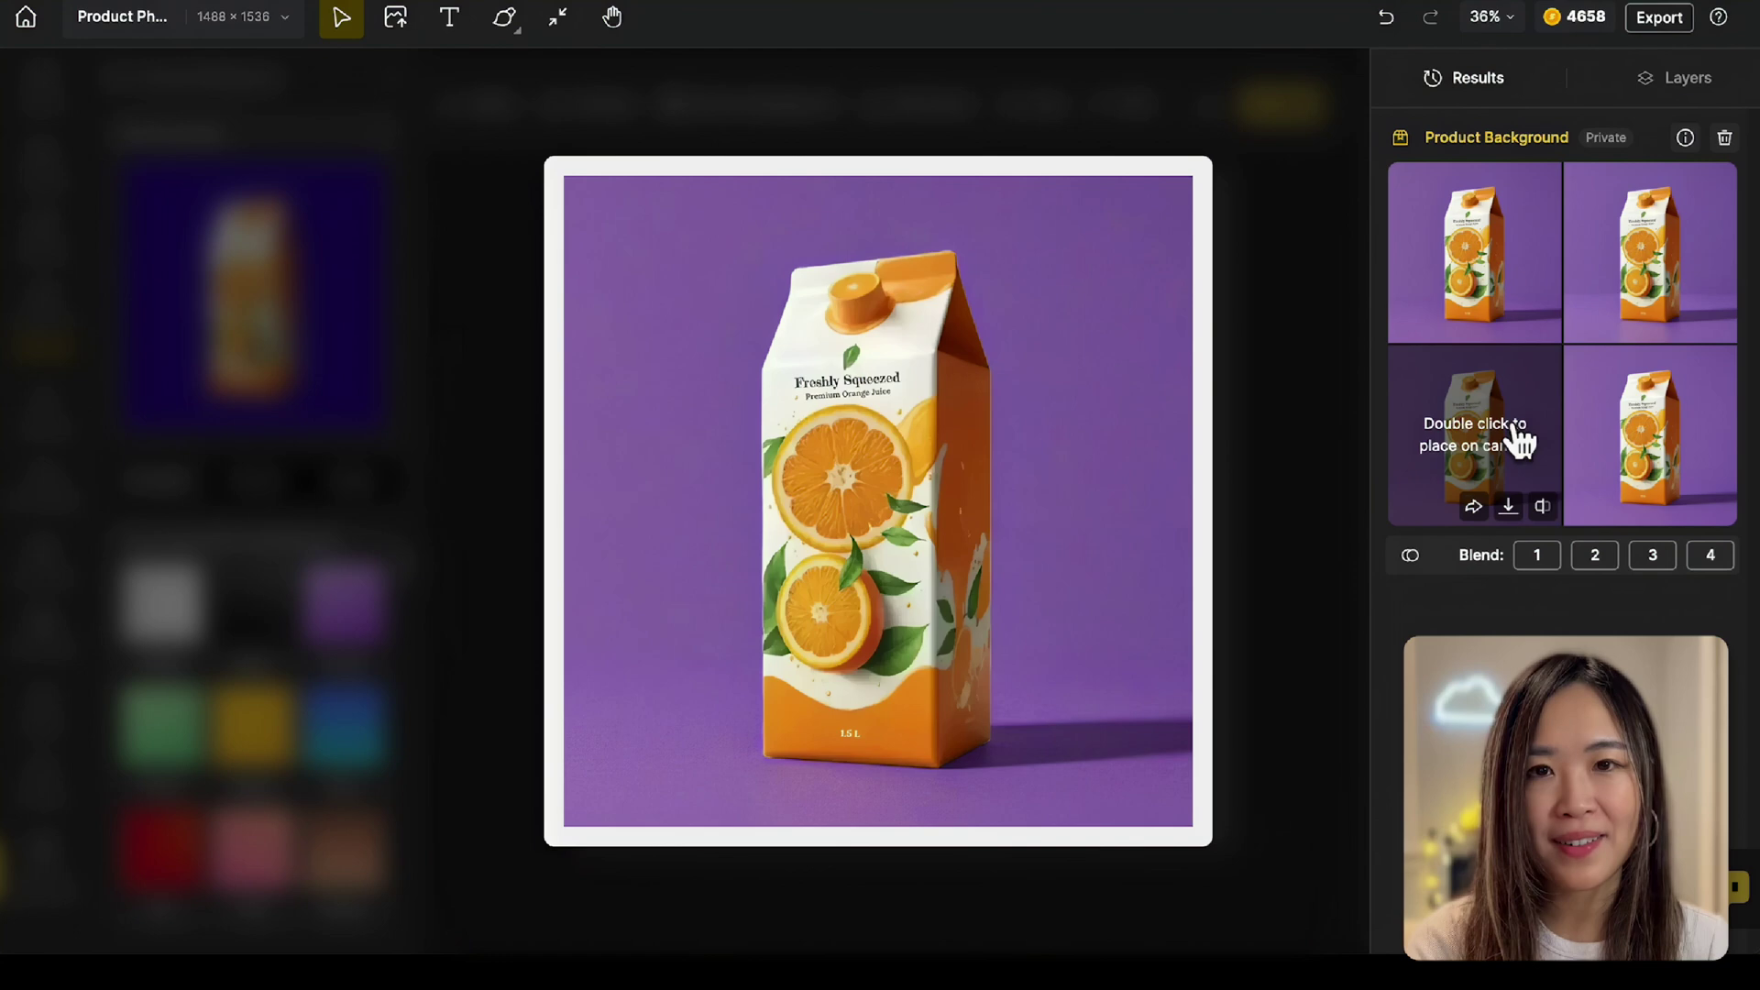
pyautogui.moveTo(1711, 450)
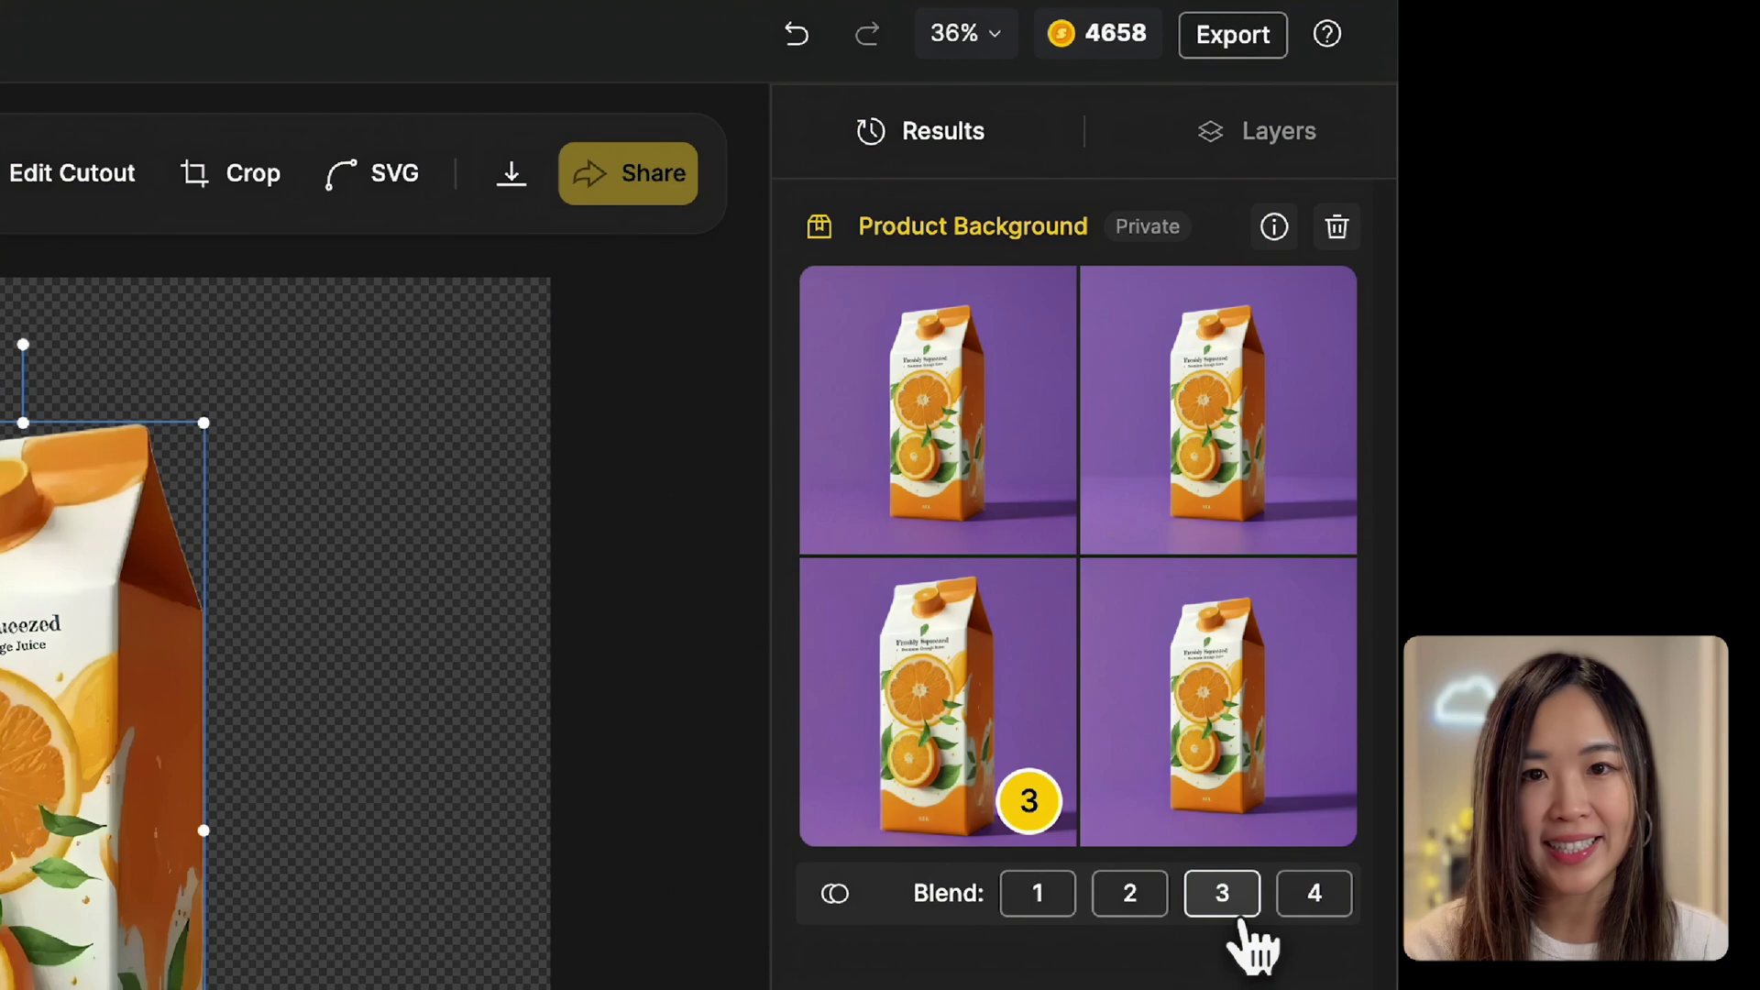
# Blend the fourth purple result with the original, comparing strengths before settling on 70%.
pyautogui.click(1325, 942)
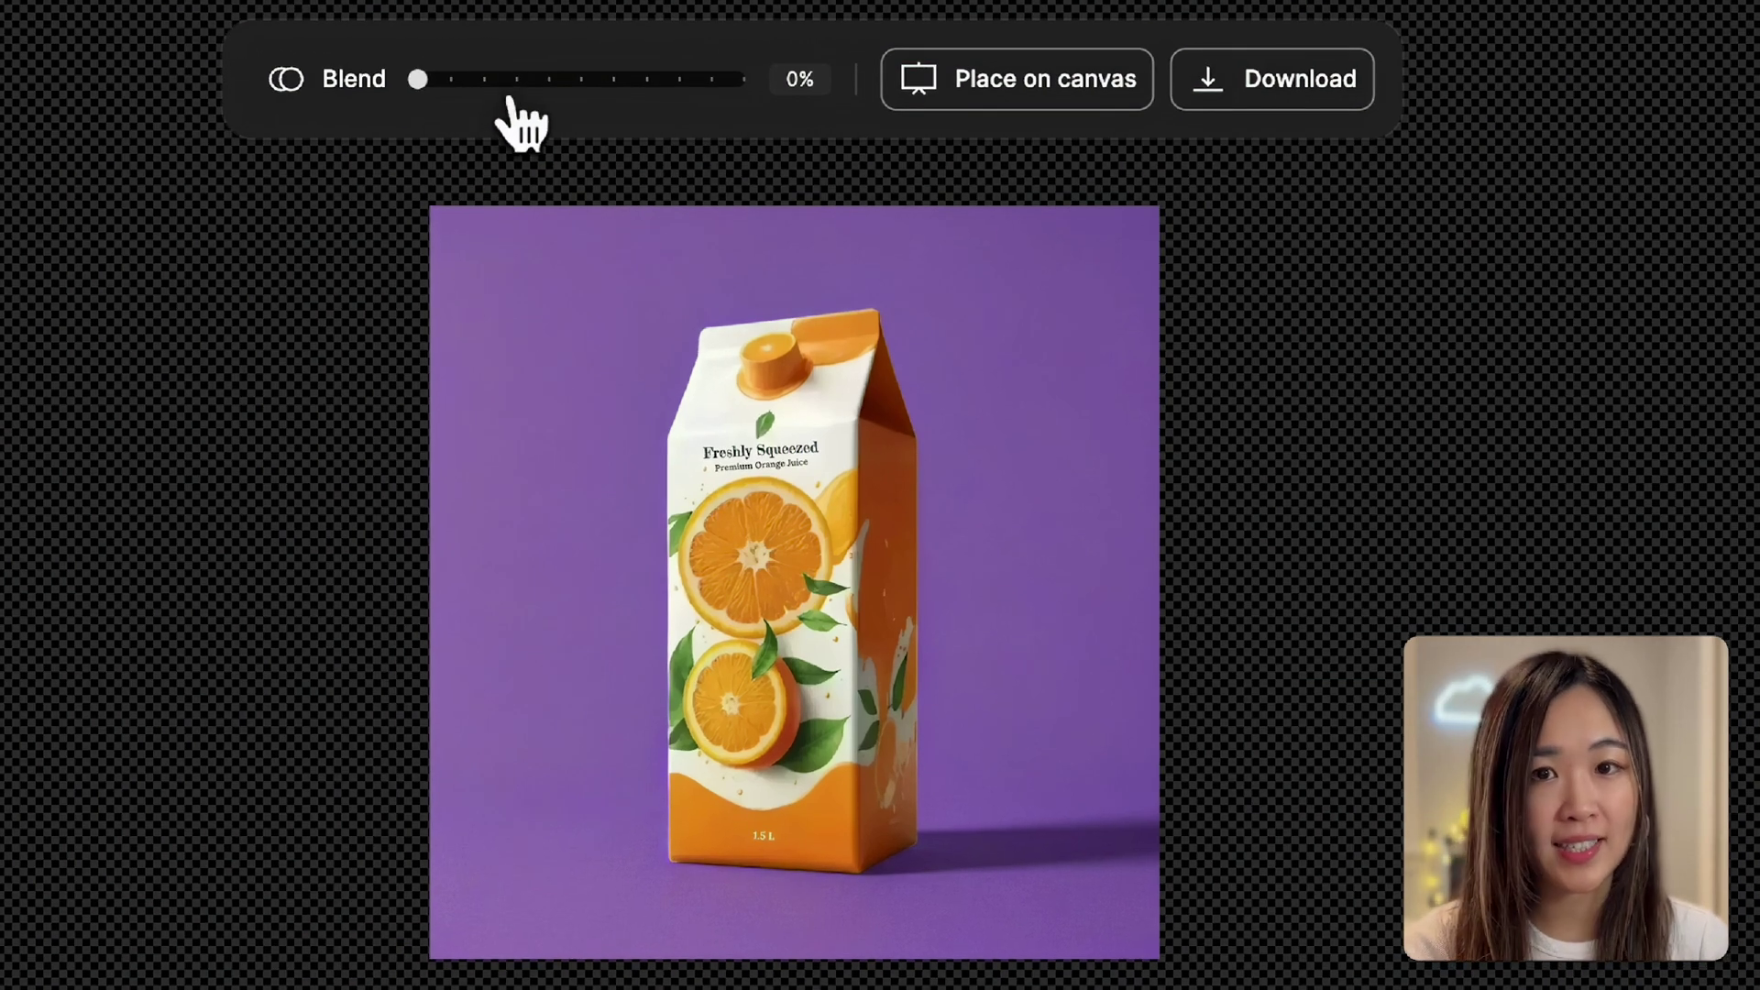
pyautogui.click(506, 97)
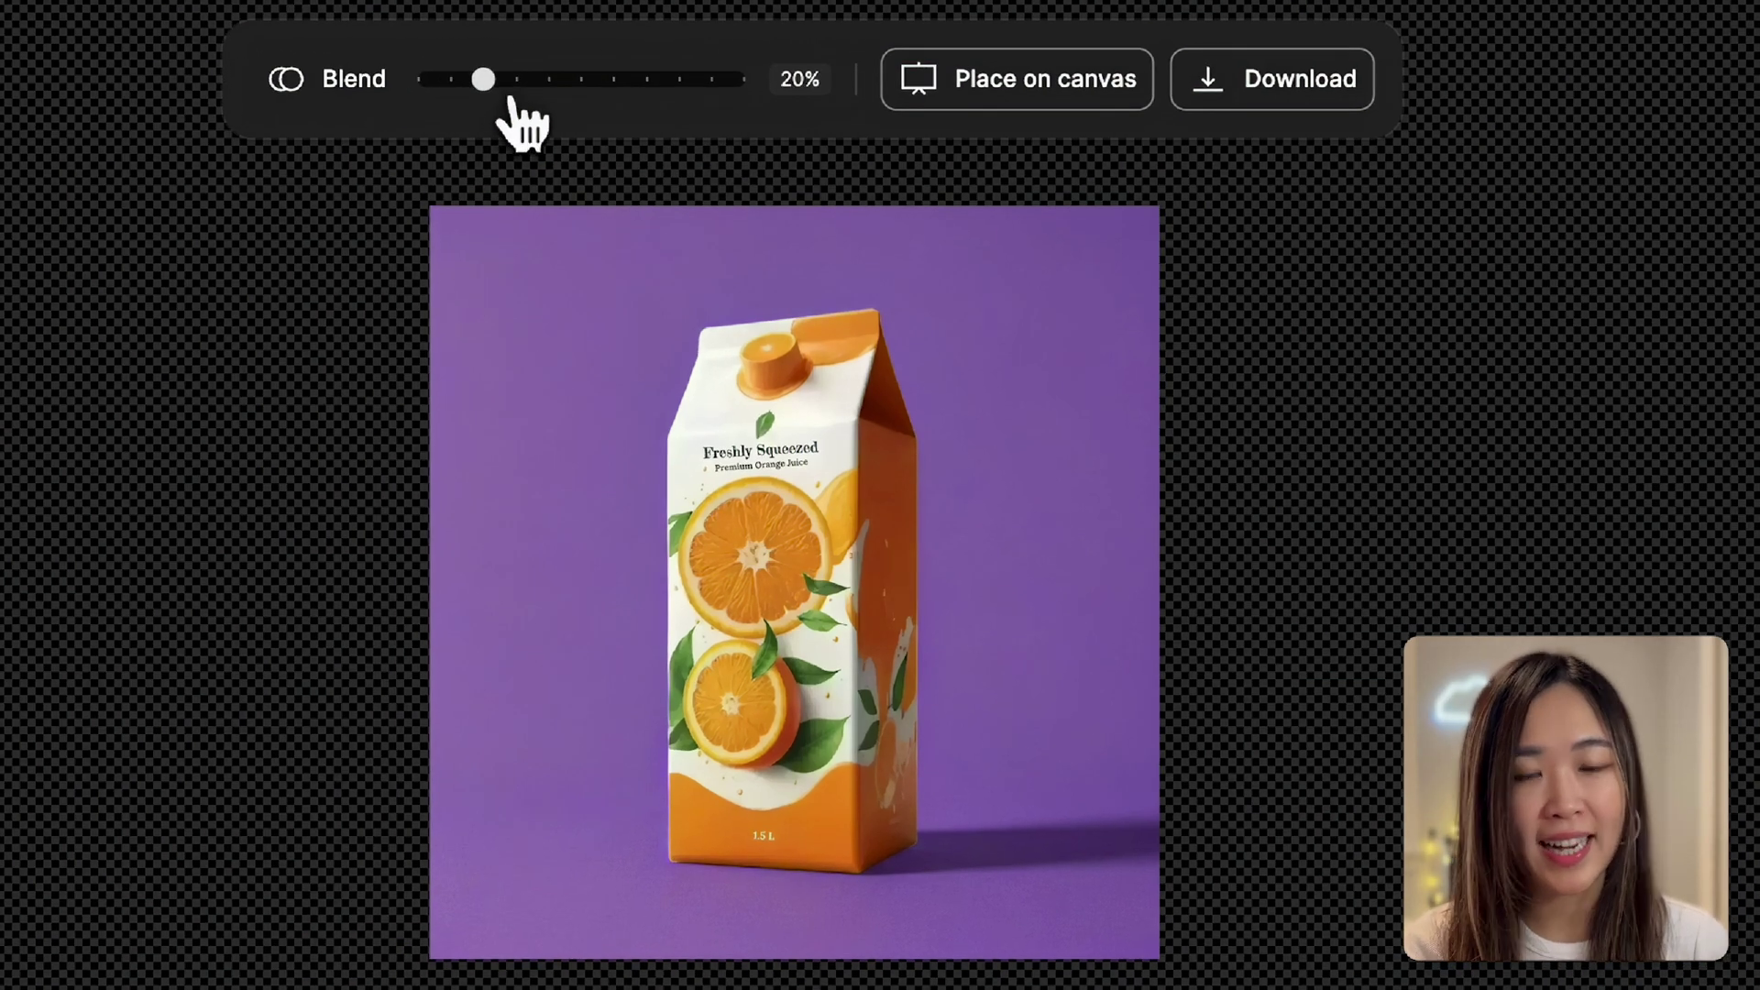
pyautogui.click(604, 101)
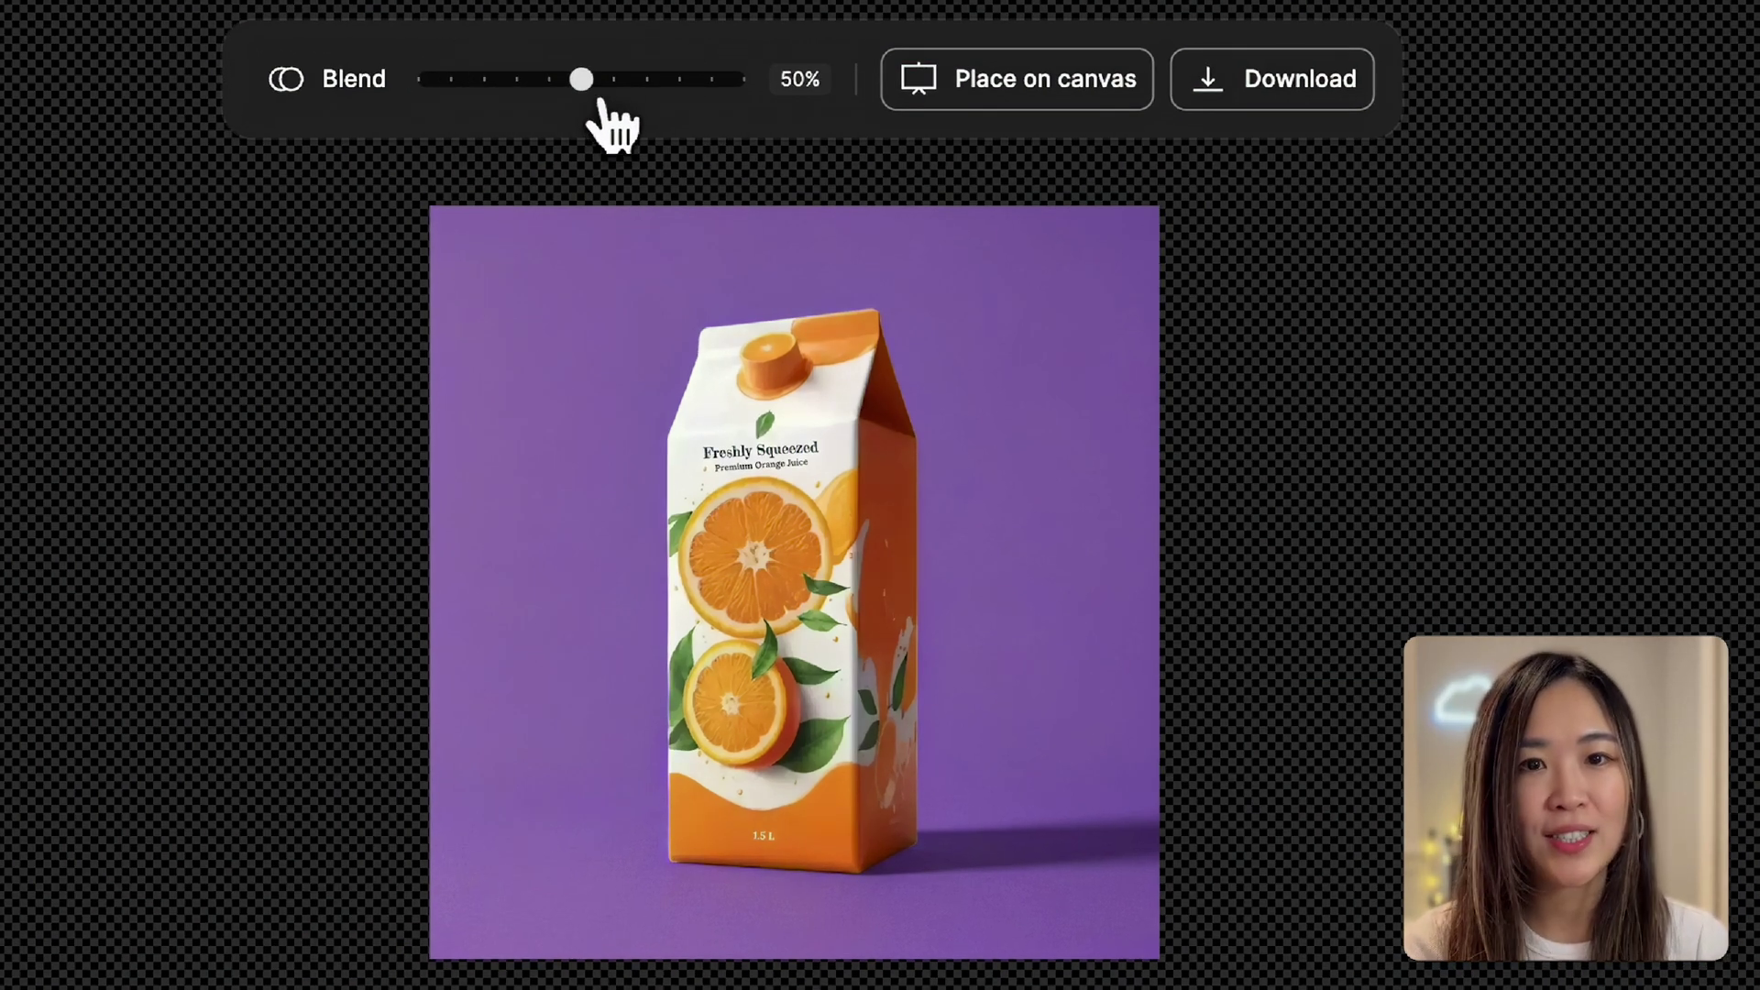
pyautogui.click(701, 105)
pyautogui.click(745, 108)
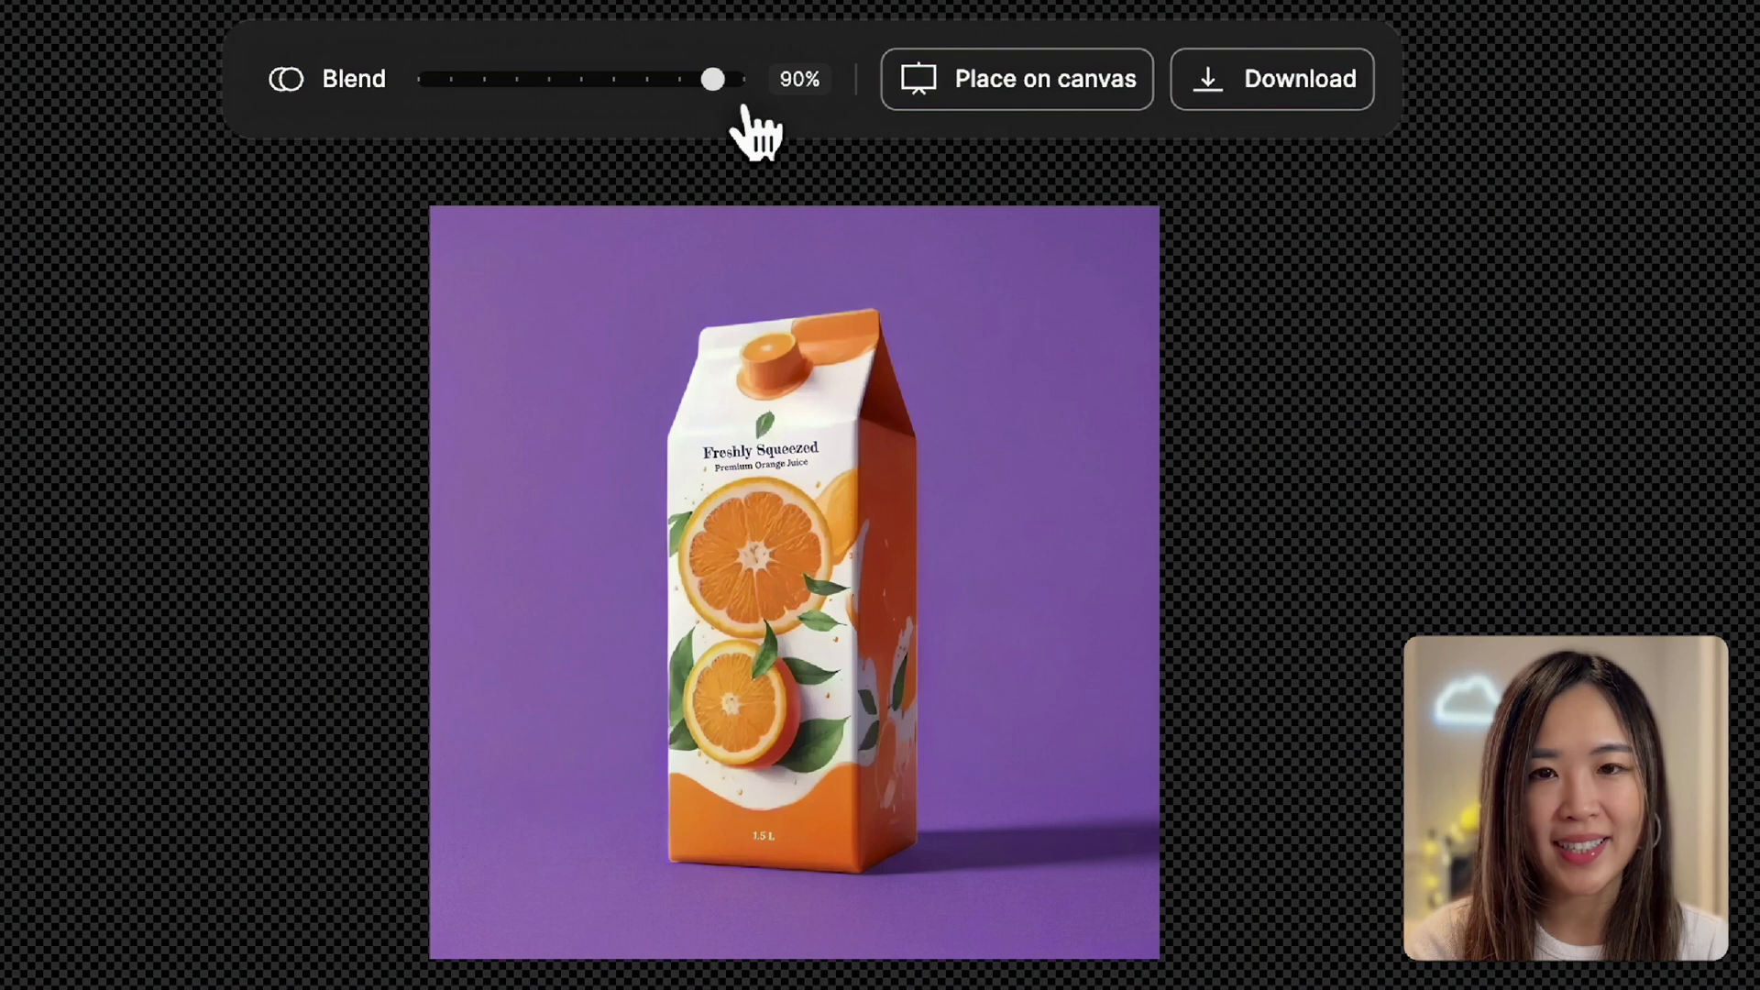
pyautogui.click(477, 101)
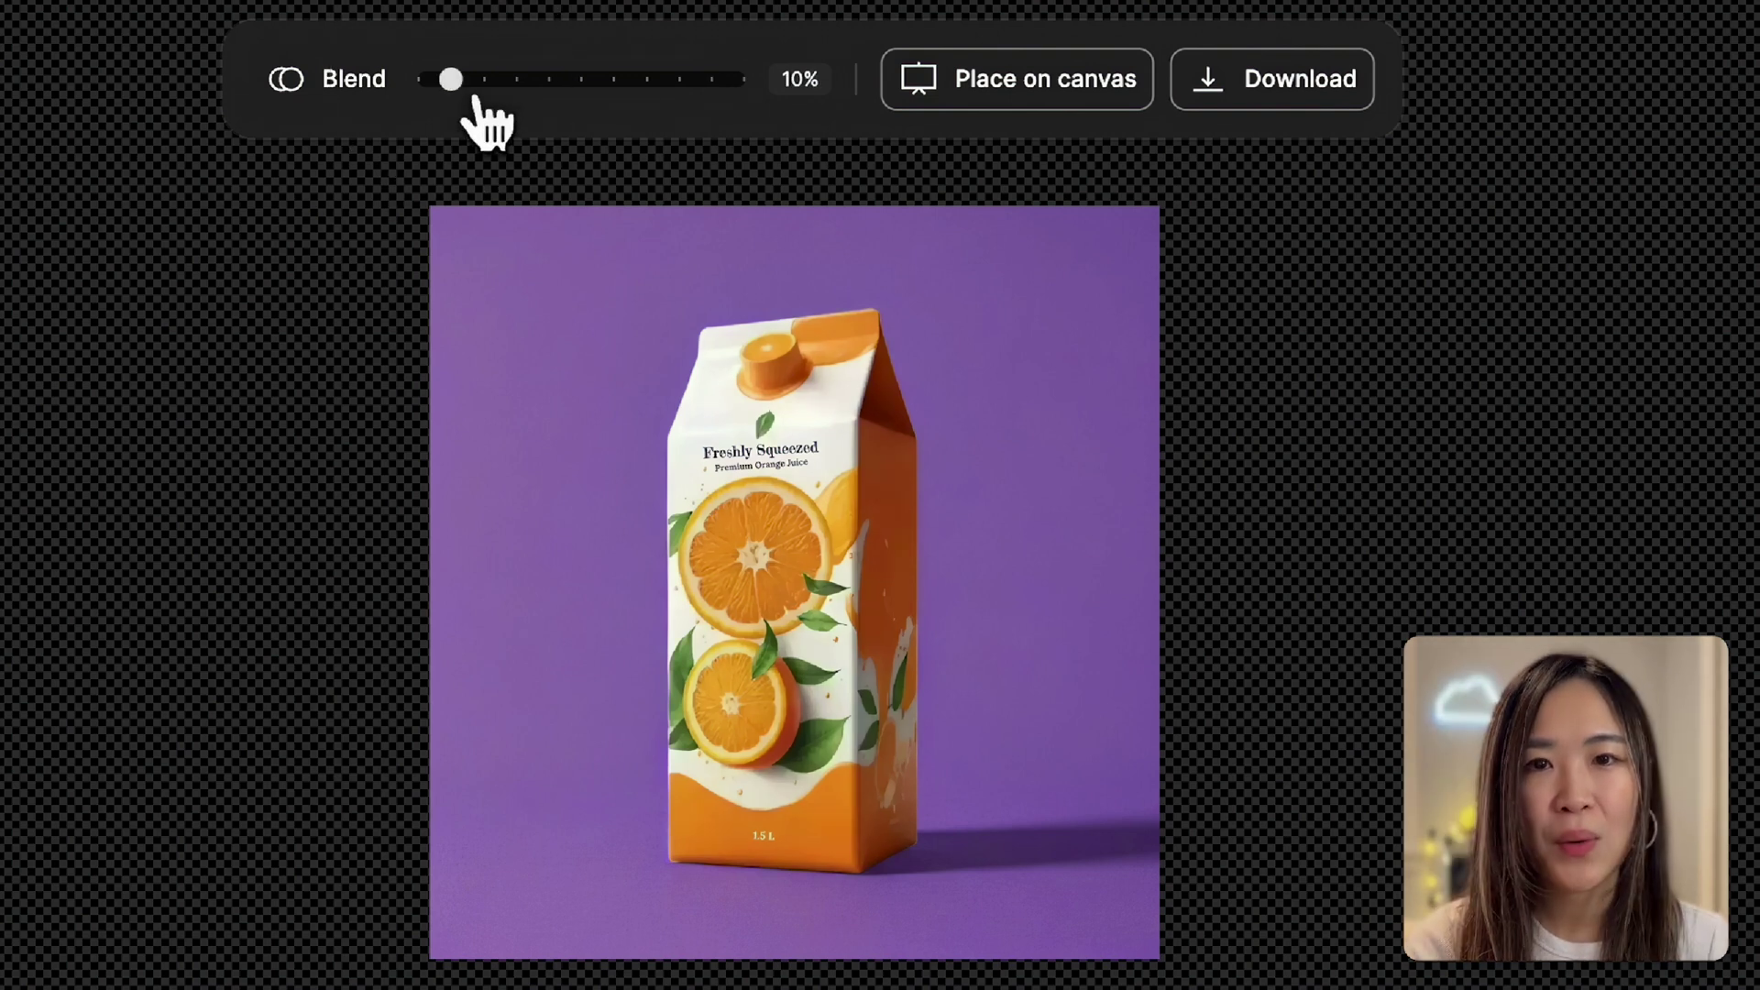
pyautogui.click(739, 108)
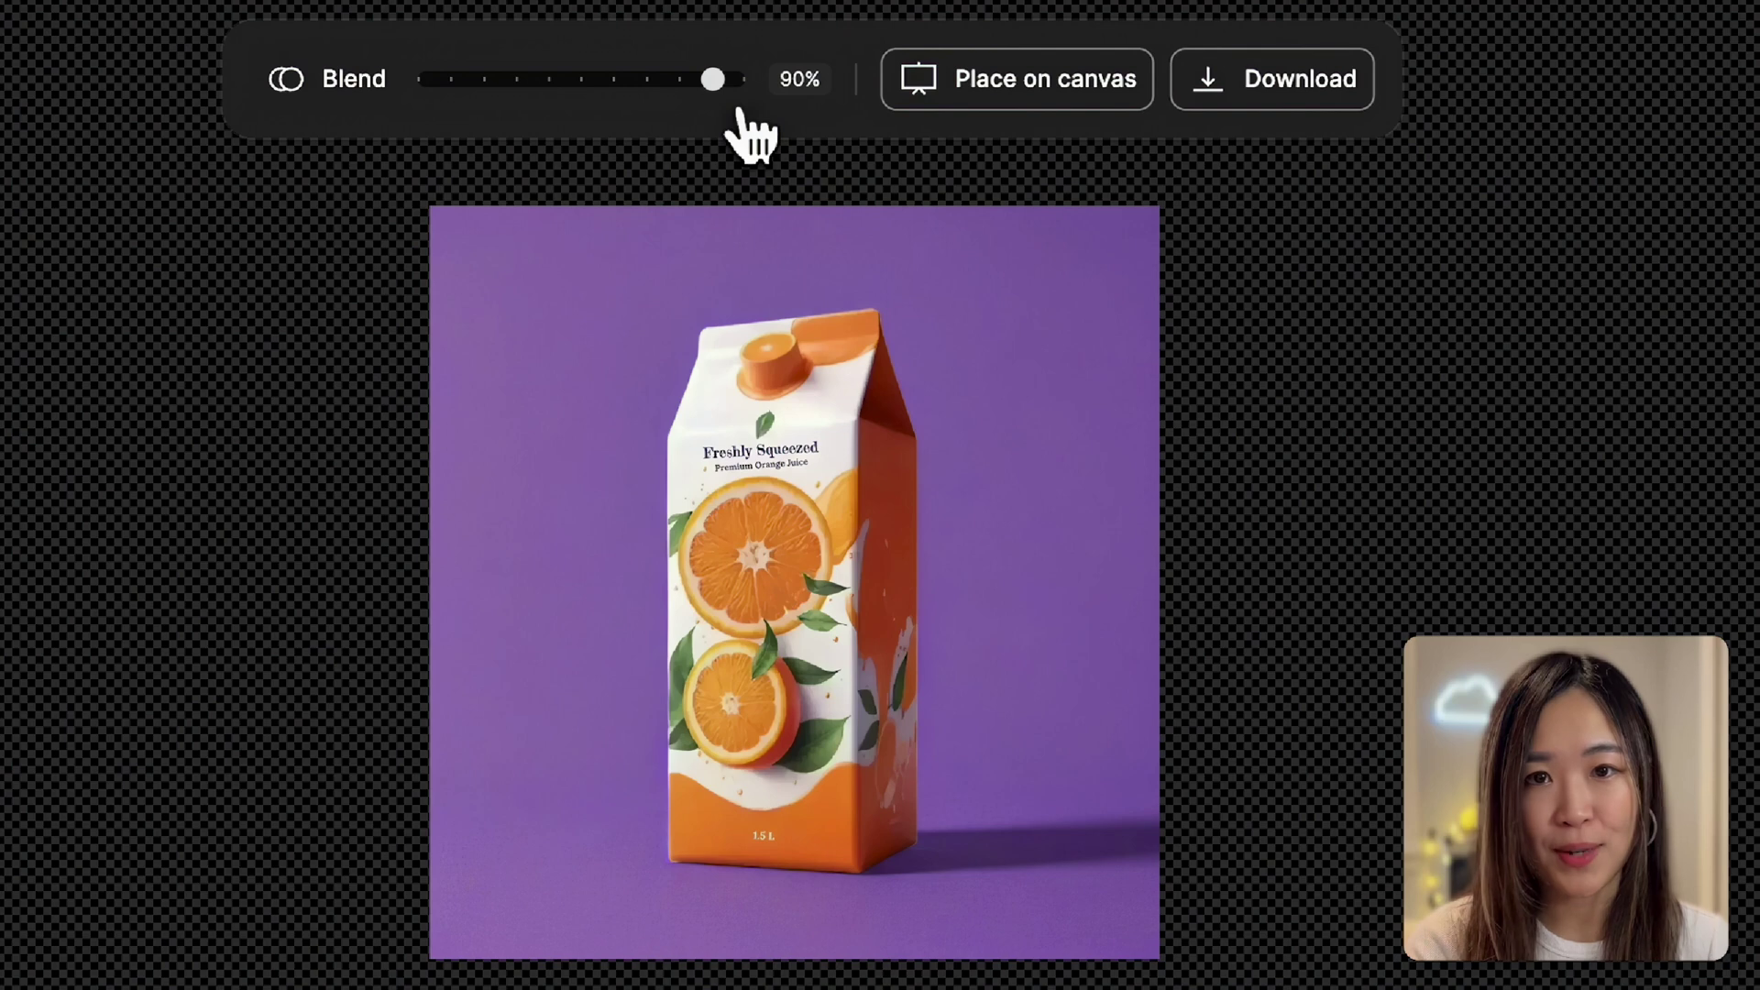
pyautogui.moveTo(739, 108); pyautogui.dragTo(672, 99)
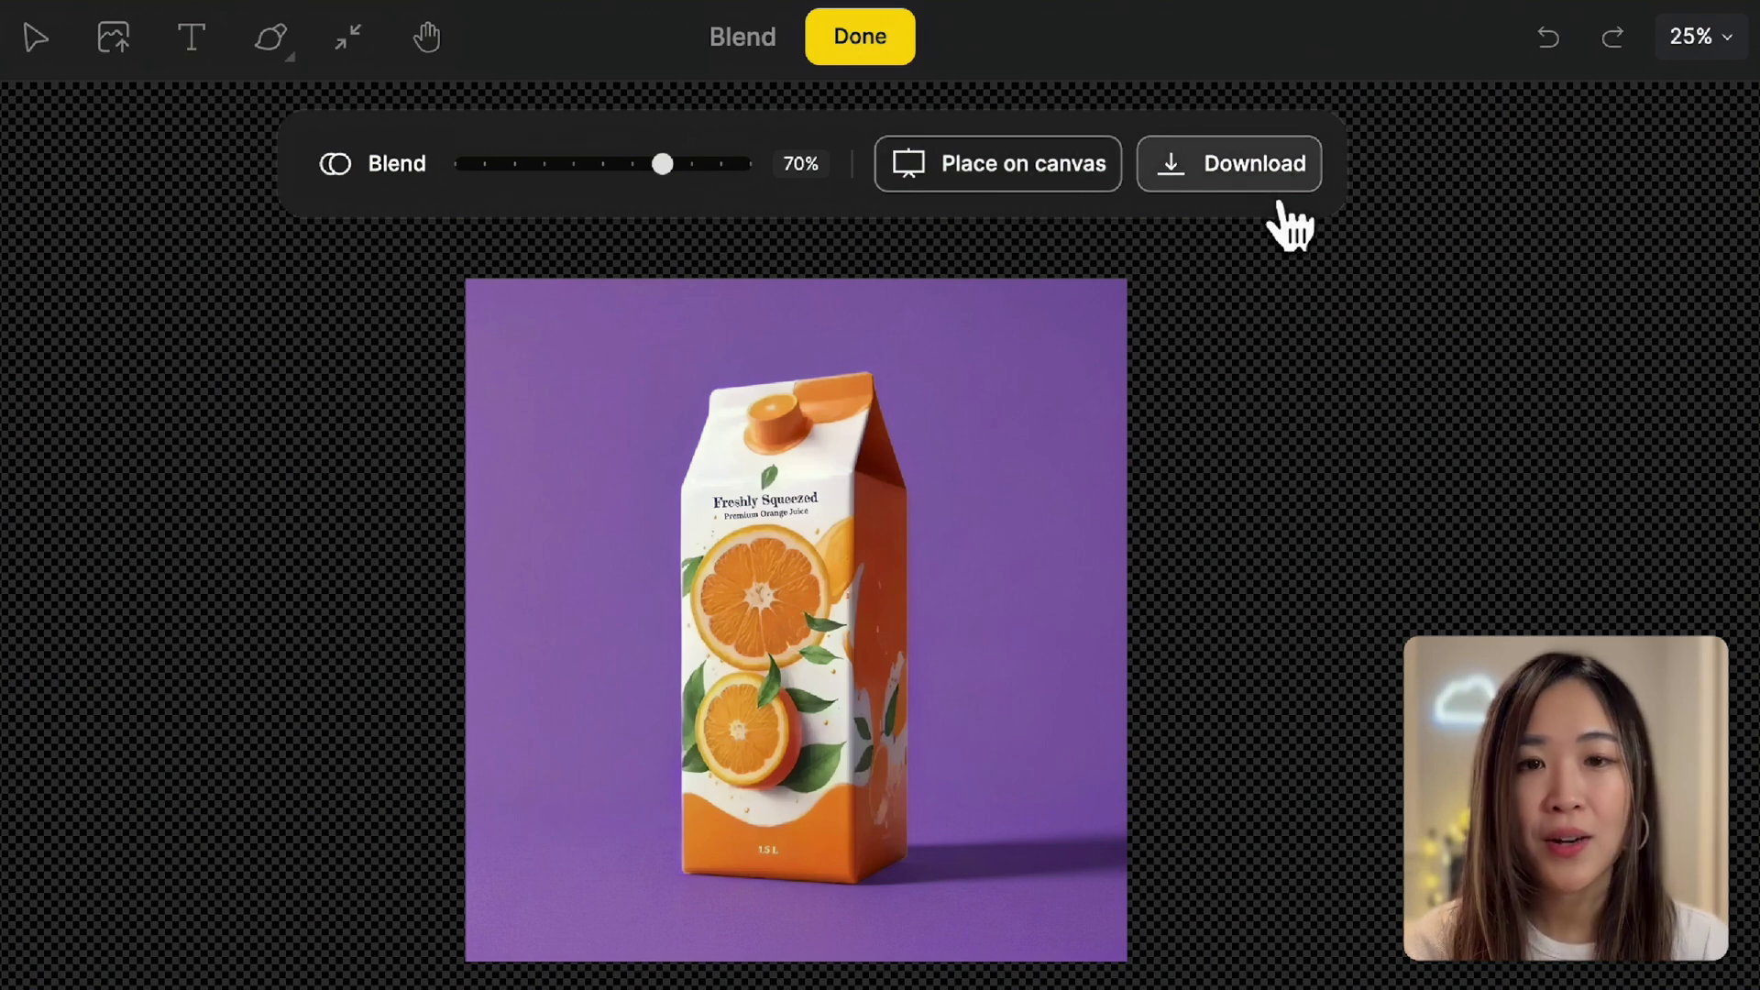
# Place the 70% blend on the canvas, then apply the Monstera template despite the non-empty background.
pyautogui.click(1086, 203)
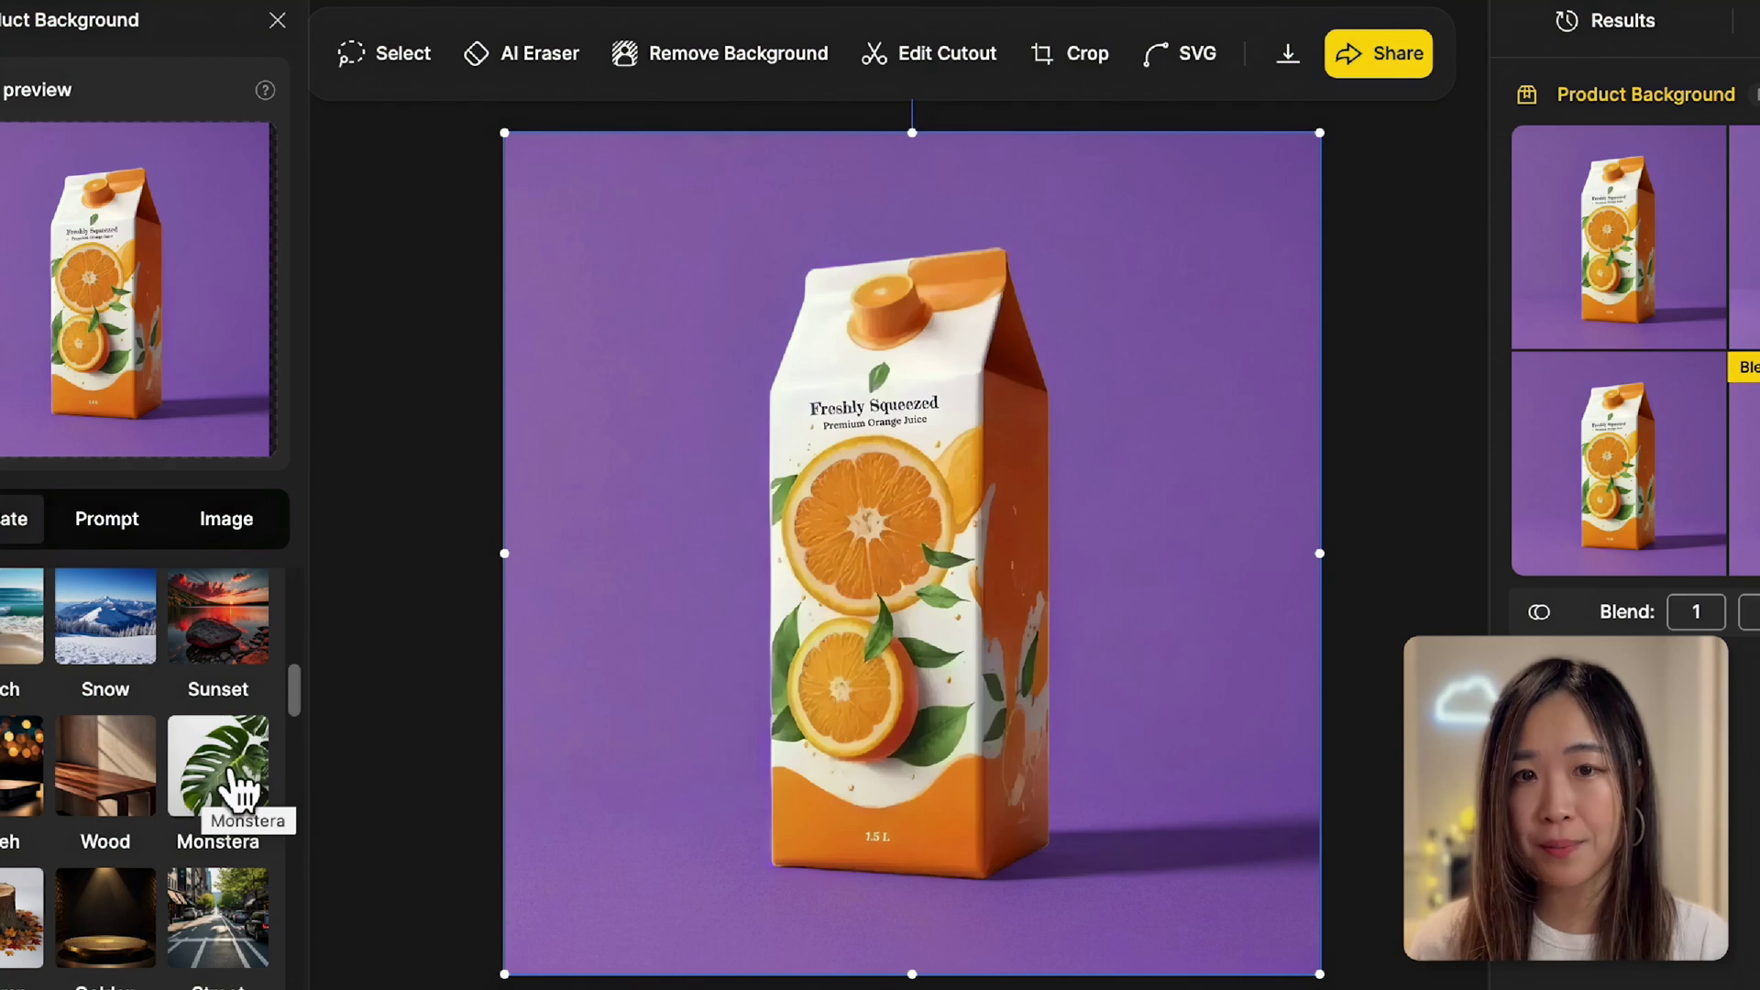
pyautogui.click(220, 761)
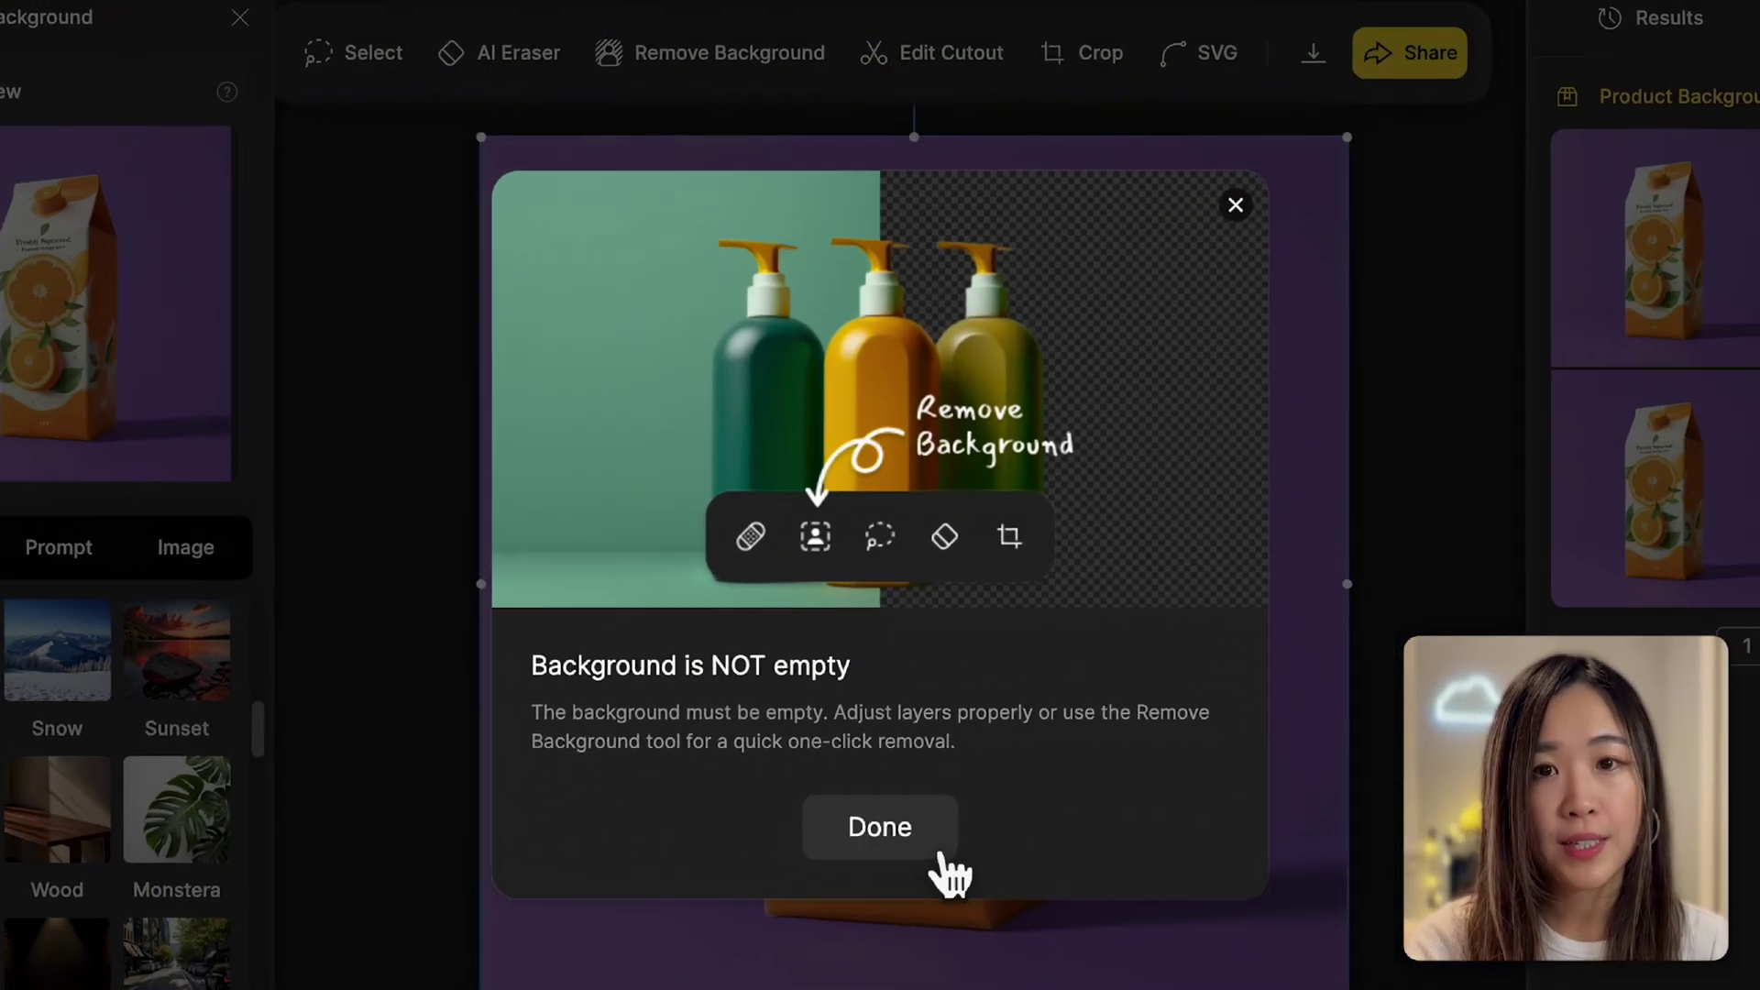
pyautogui.click(913, 791)
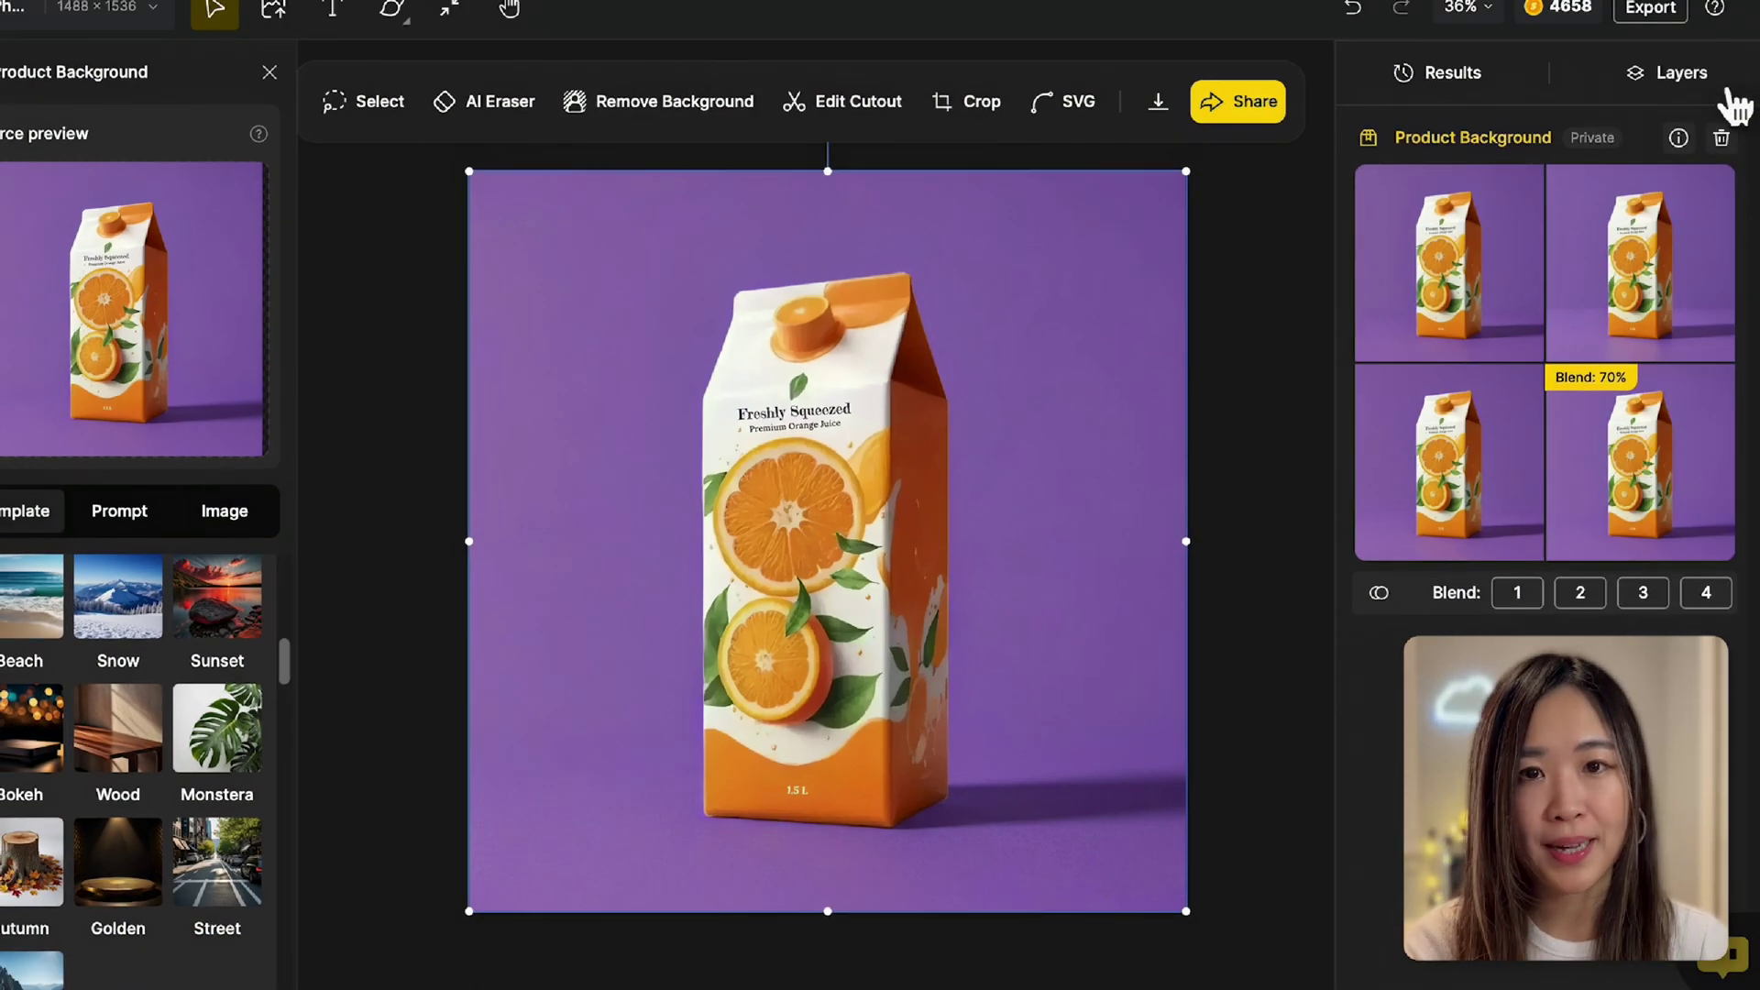
# Hide the purple Layer 2 and generate Monstera leaf backgrounds for the carton.
pyautogui.click(1729, 94)
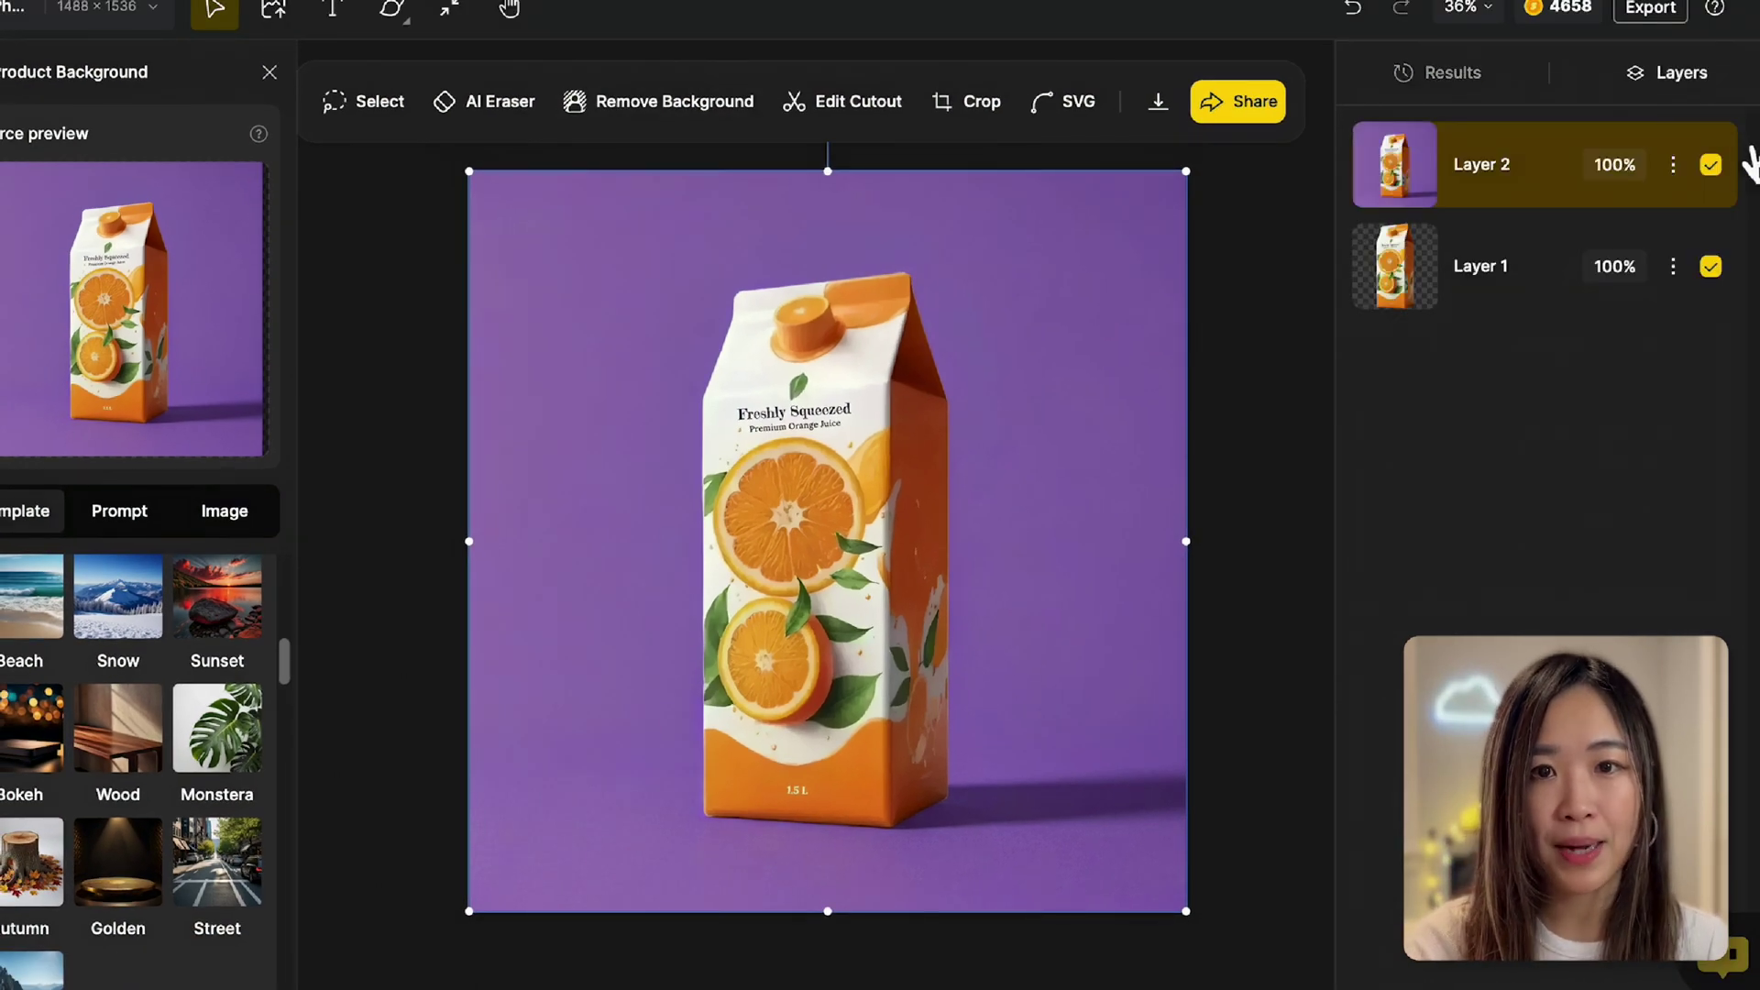
pyautogui.click(1711, 166)
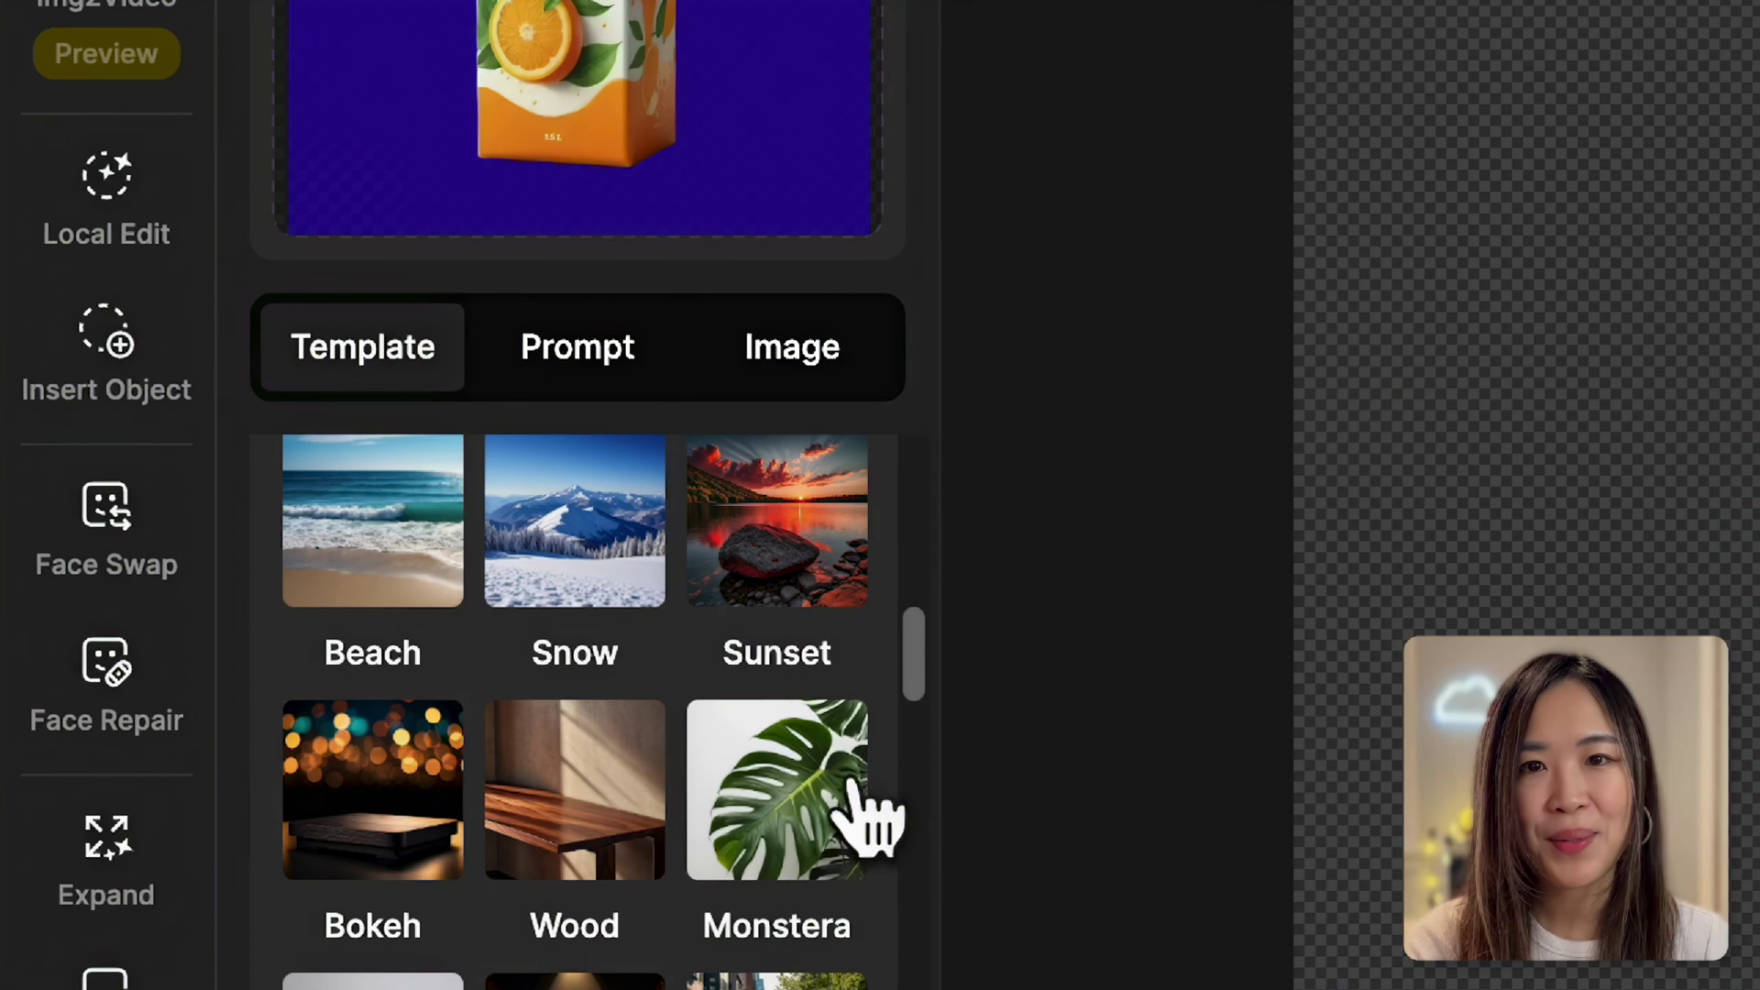
pyautogui.click(801, 786)
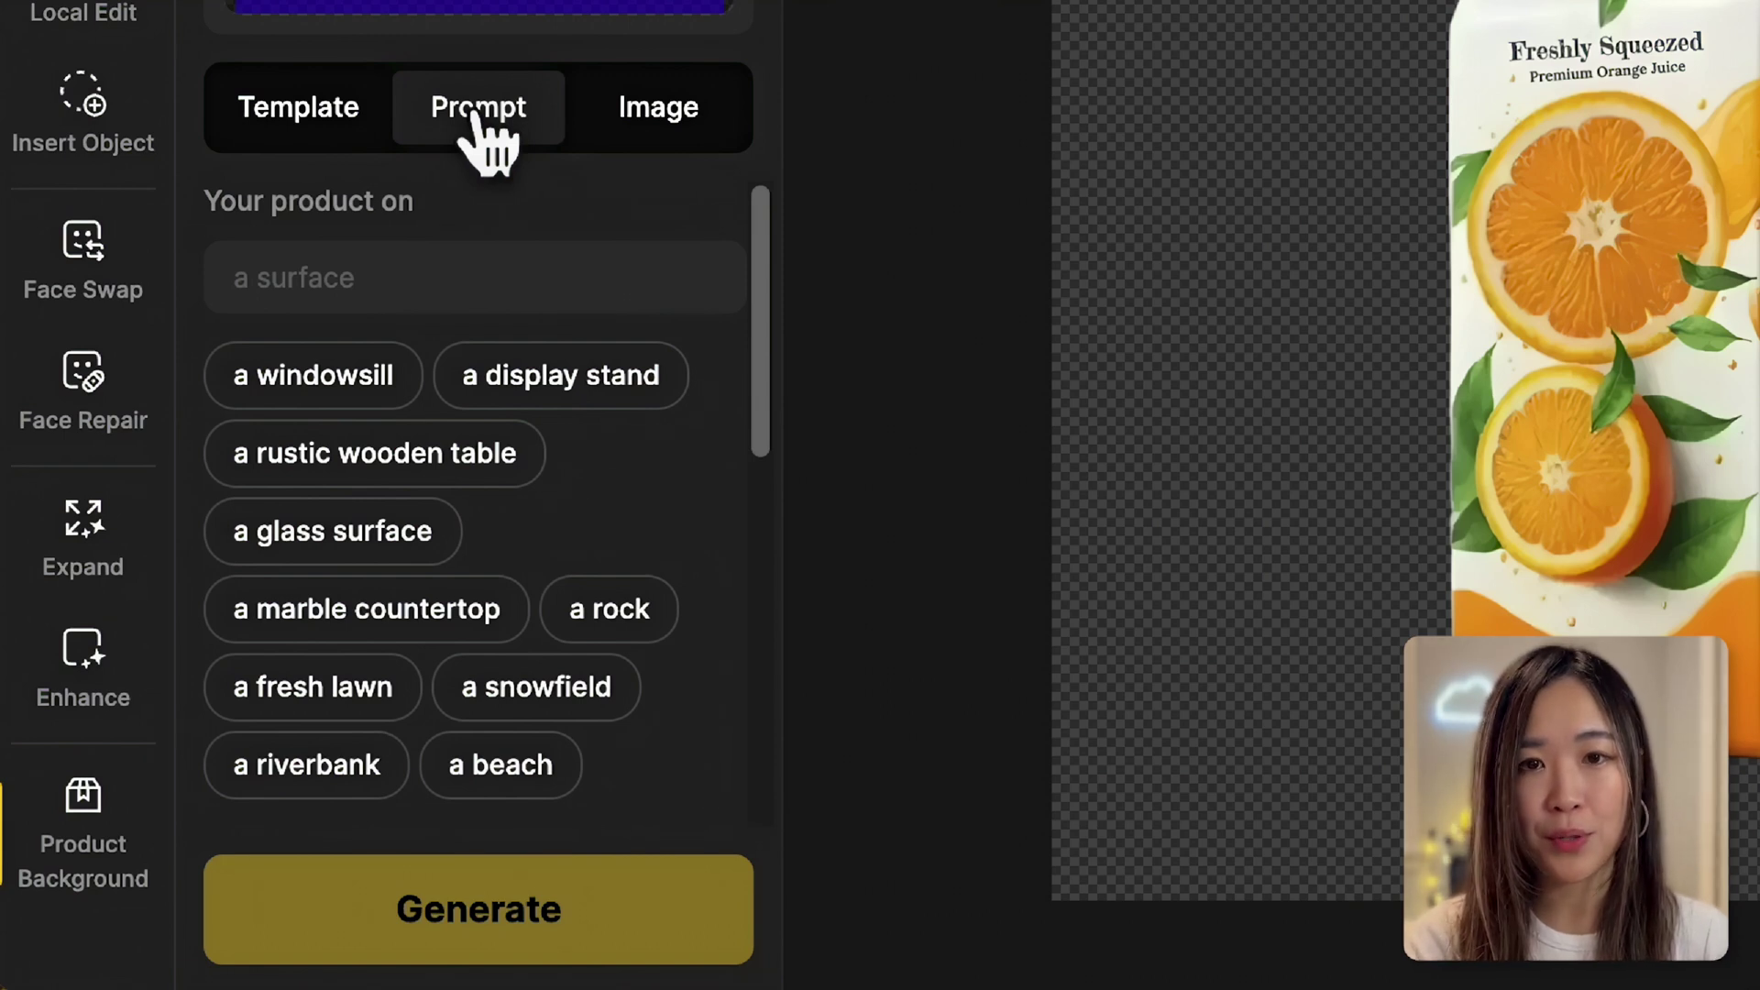
# Generate prompt backgrounds with surface 'a beach' and details 'the ocean with palm trees'.
pyautogui.click(426, 298)
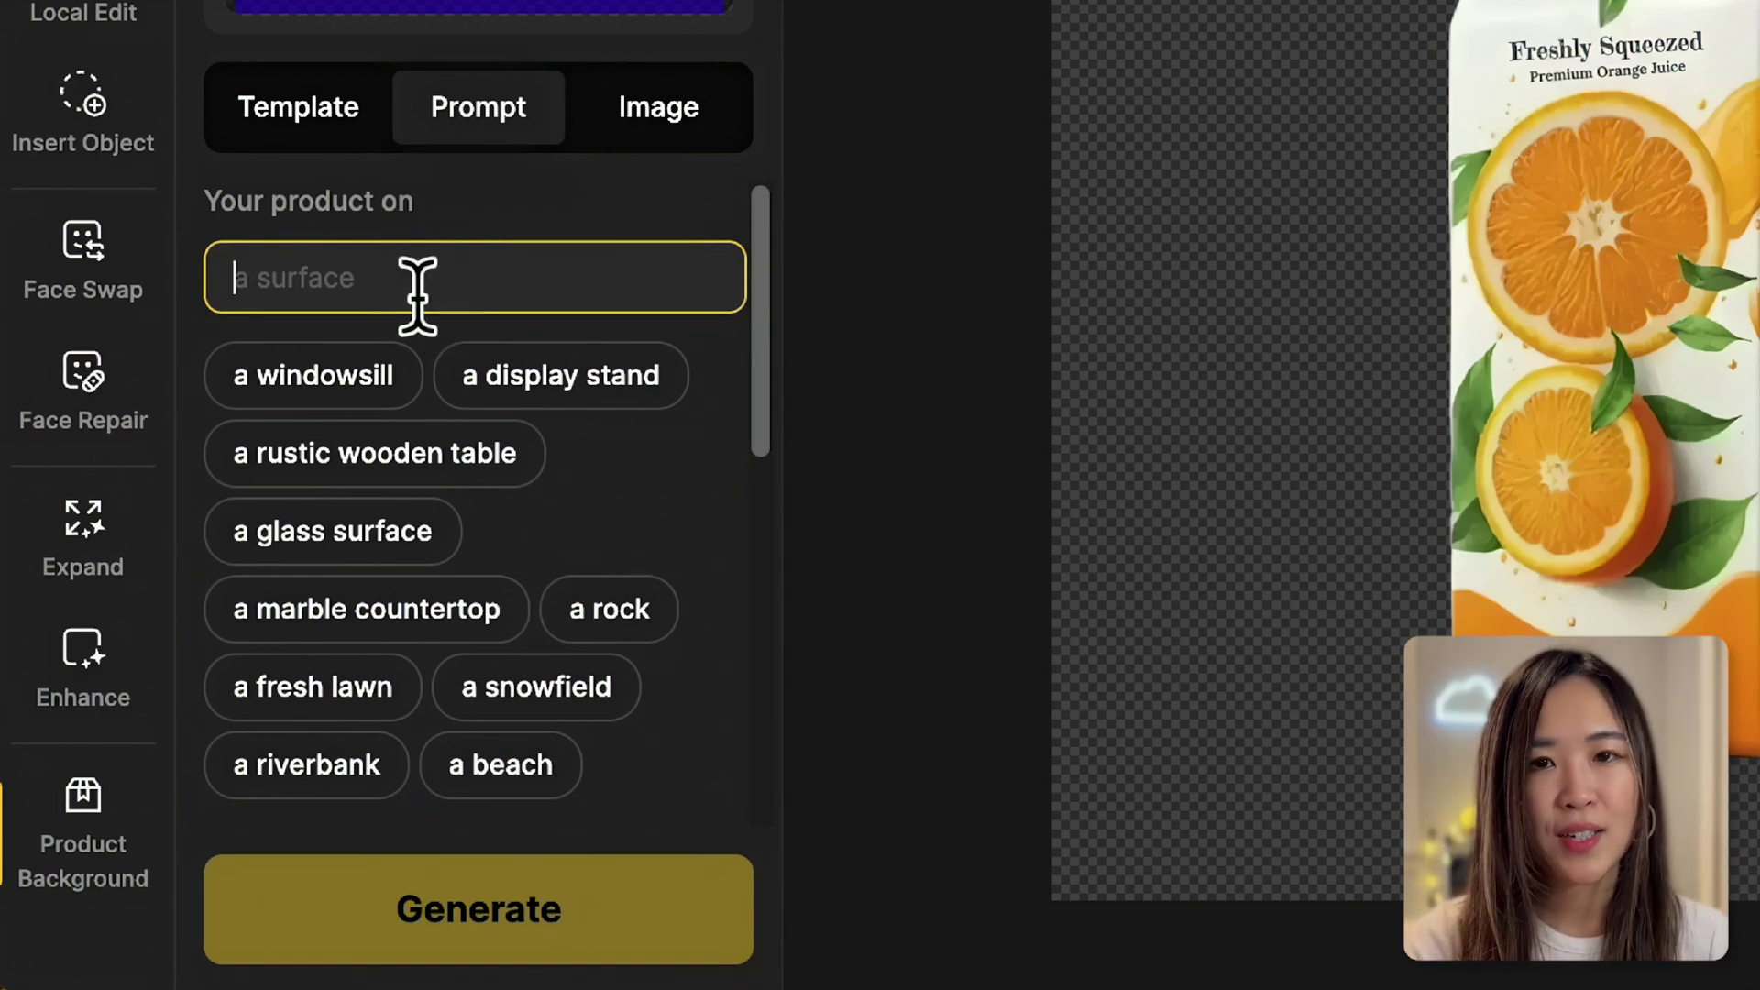
pyautogui.write('a beach')
pyautogui.press('Return')
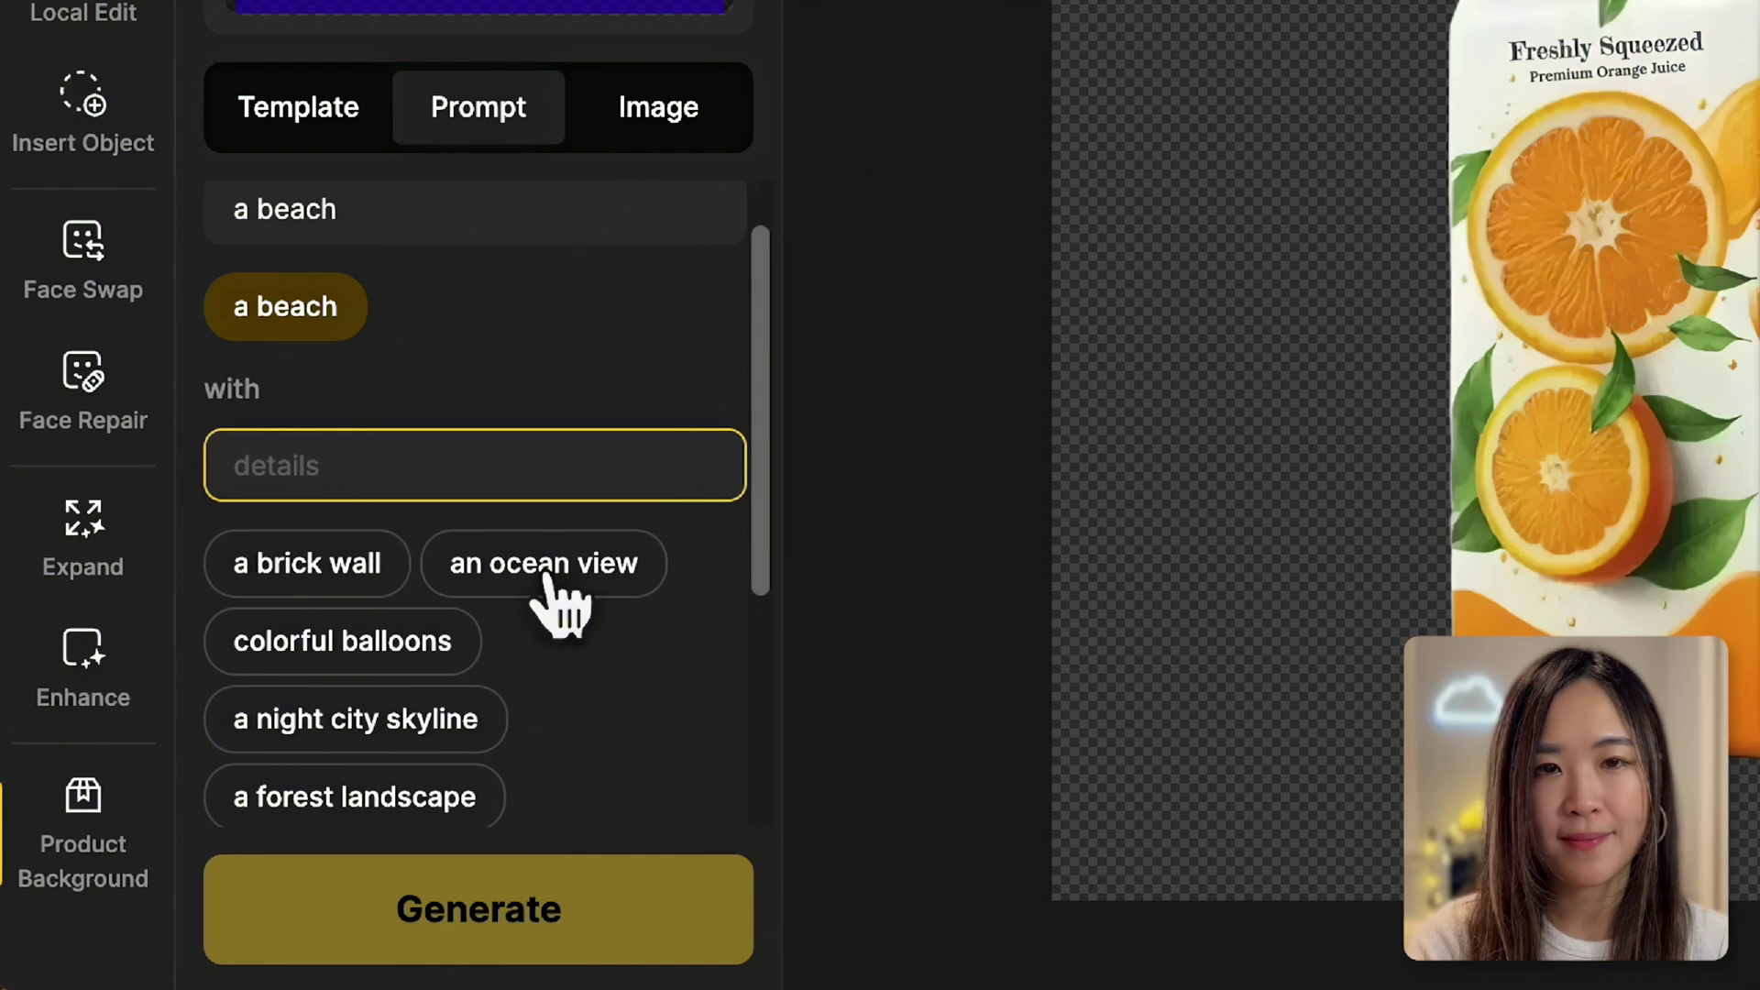
pyautogui.scroll(-4, 550, 587)
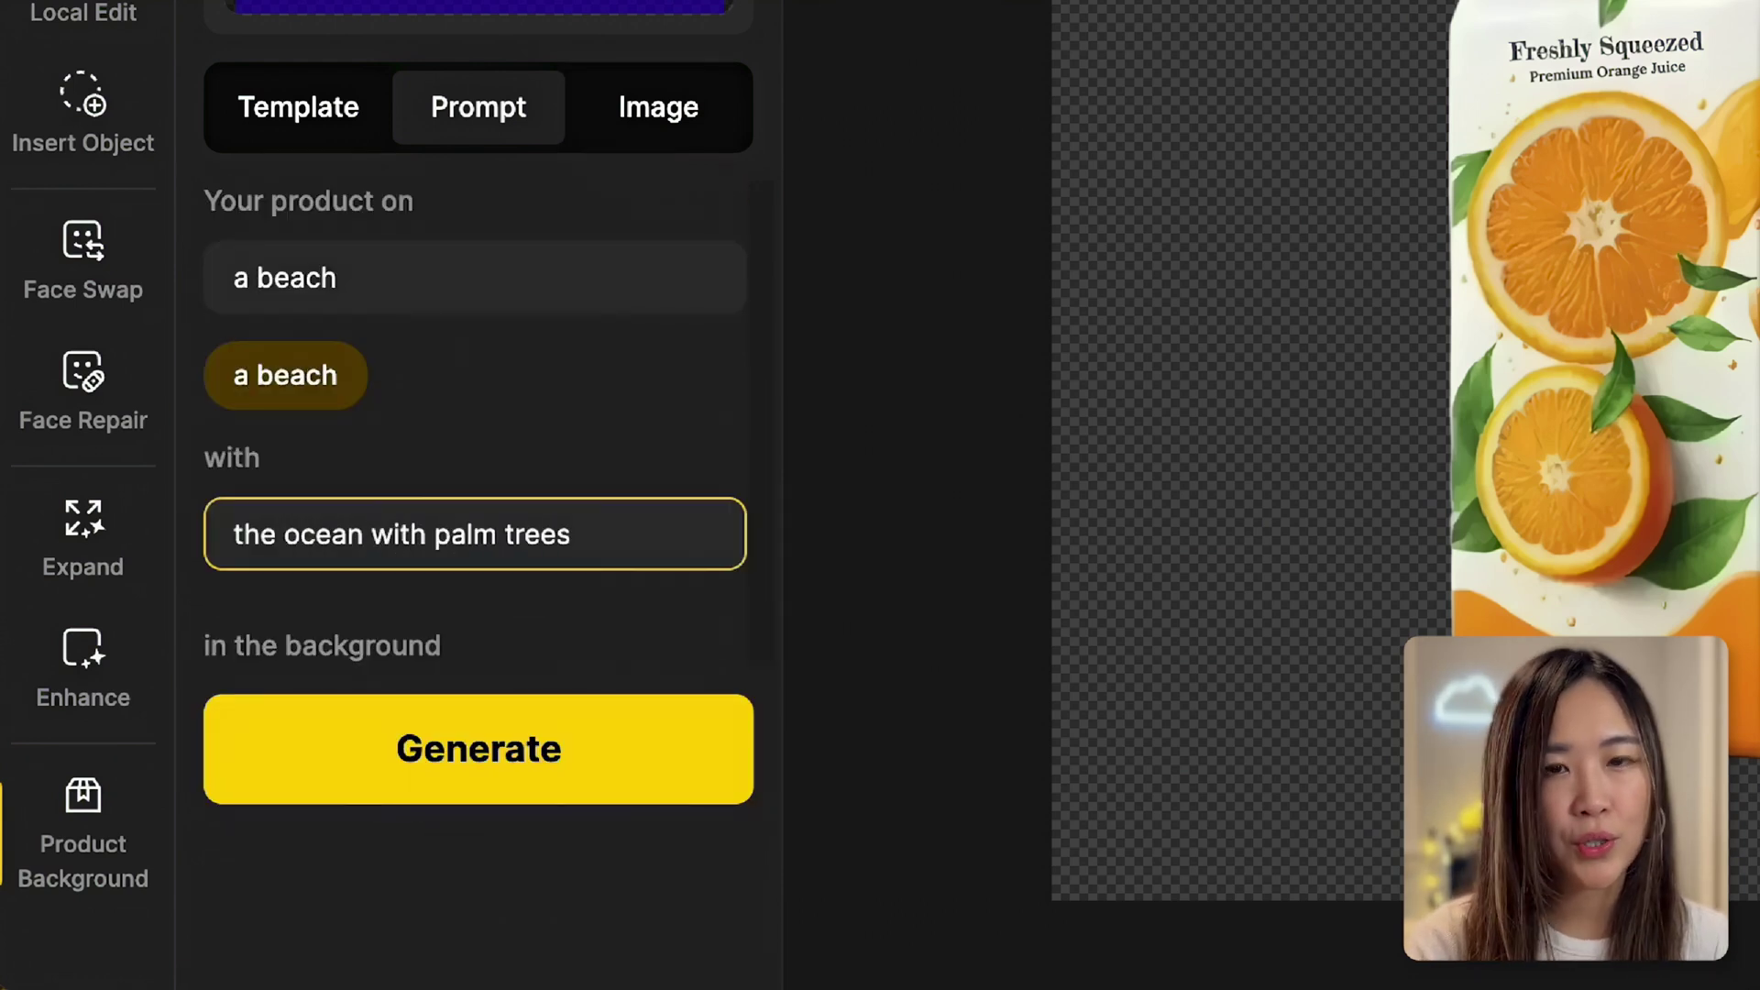
pyautogui.click(514, 792)
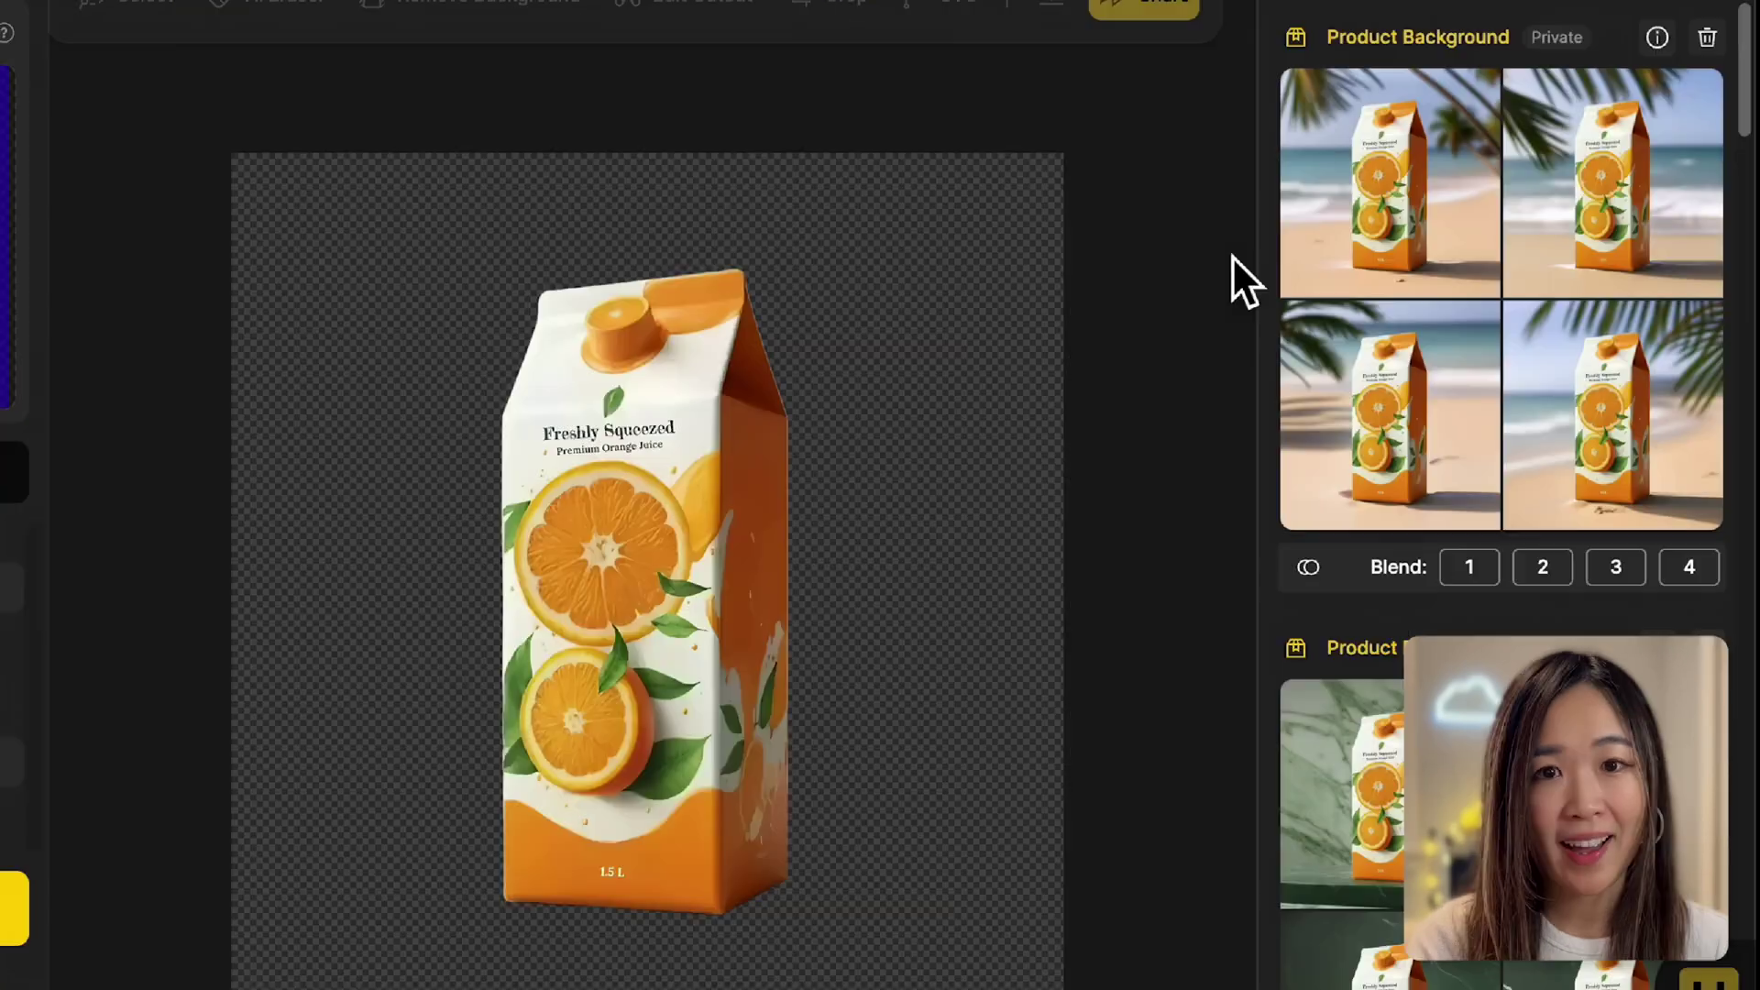
# Review the four generated beach-scene versions of the juice carton.
pyautogui.moveTo(1415, 204)
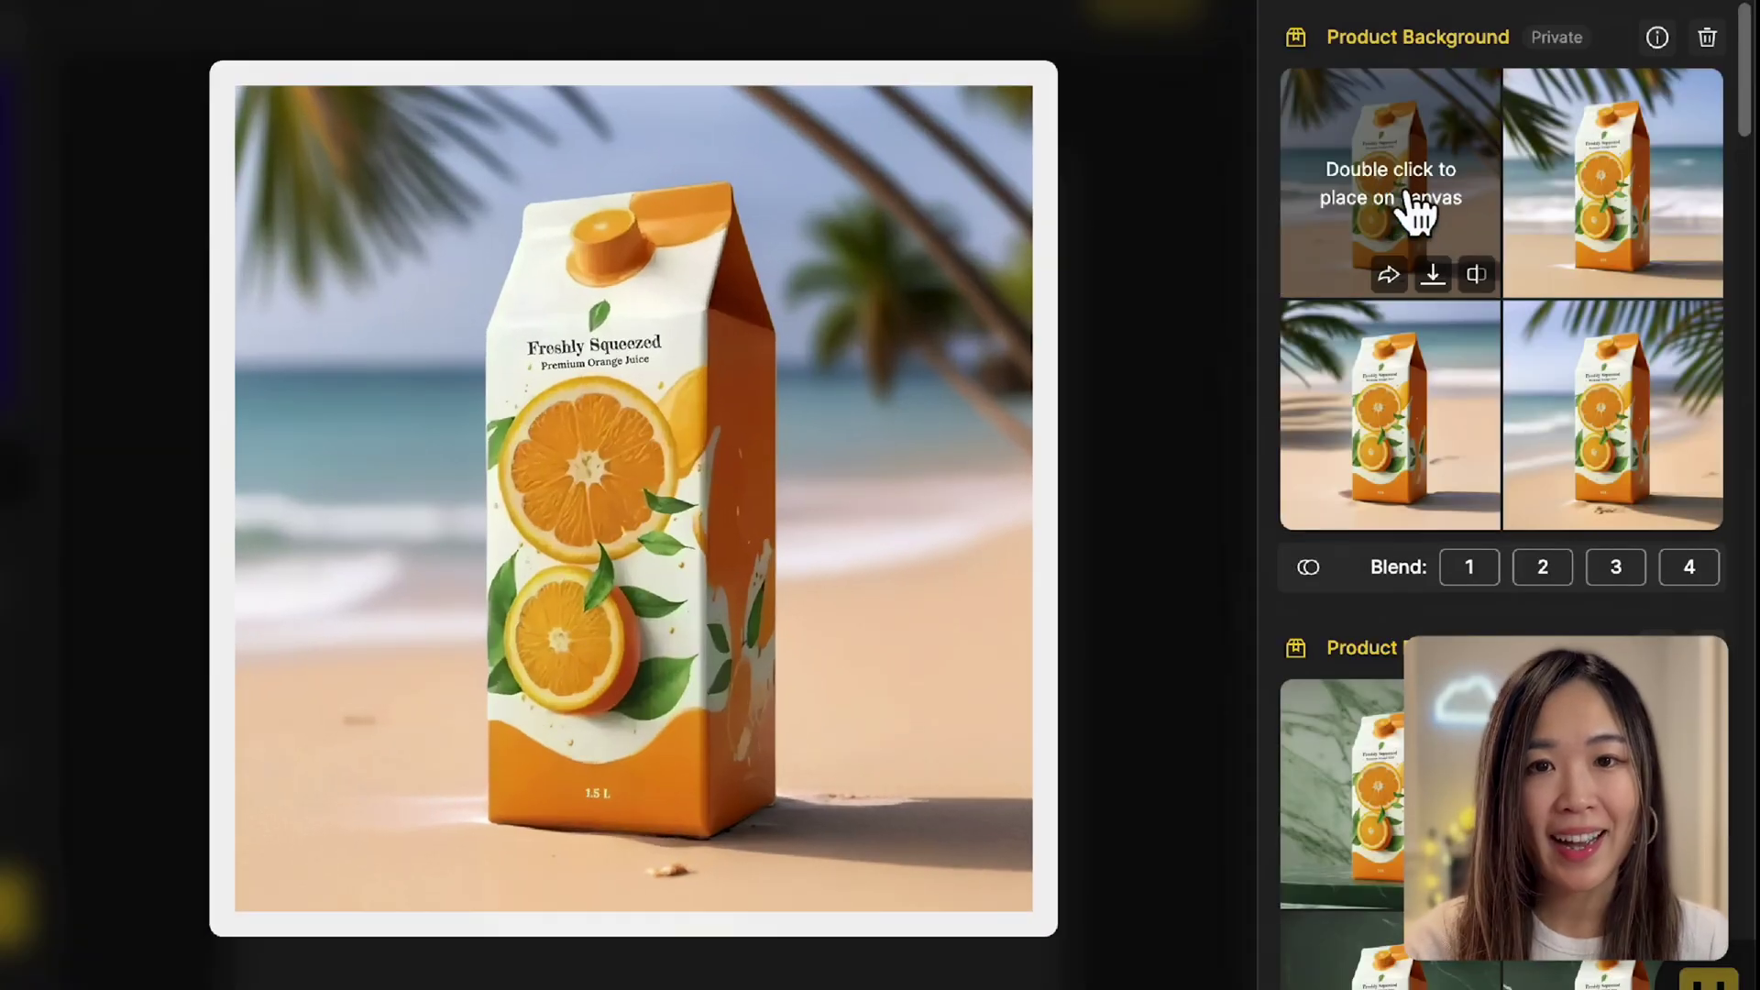
pyautogui.moveTo(1647, 222)
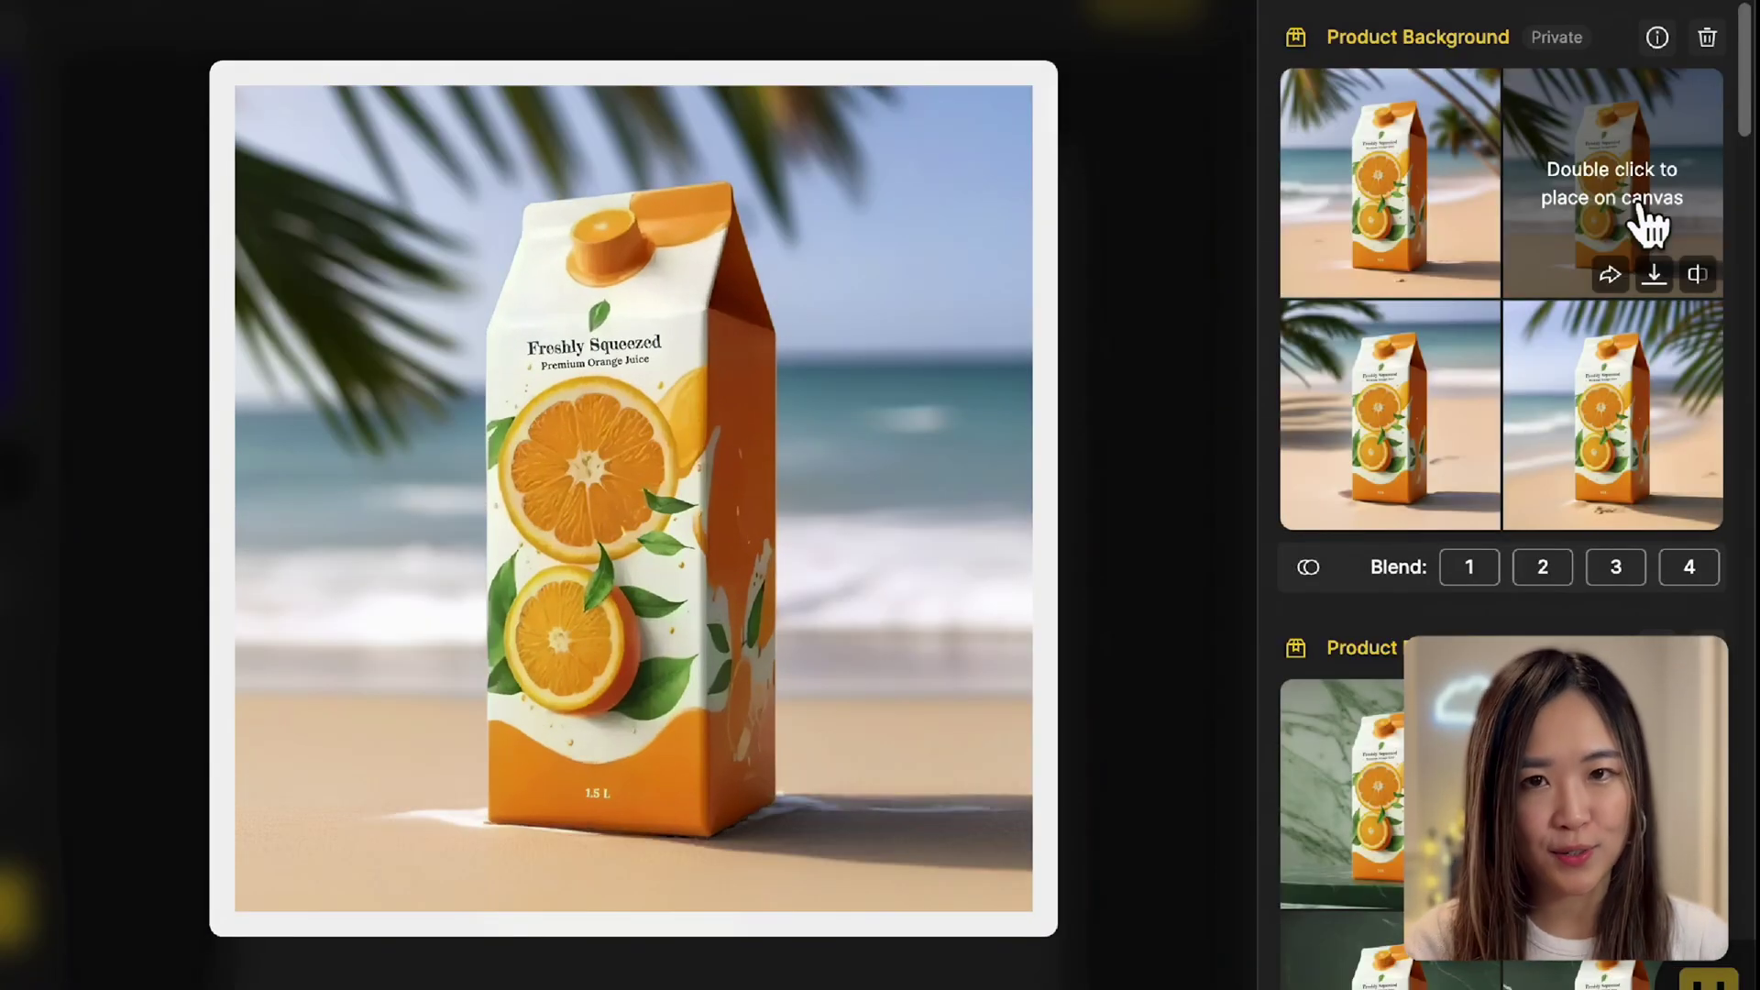
pyautogui.moveTo(1430, 467)
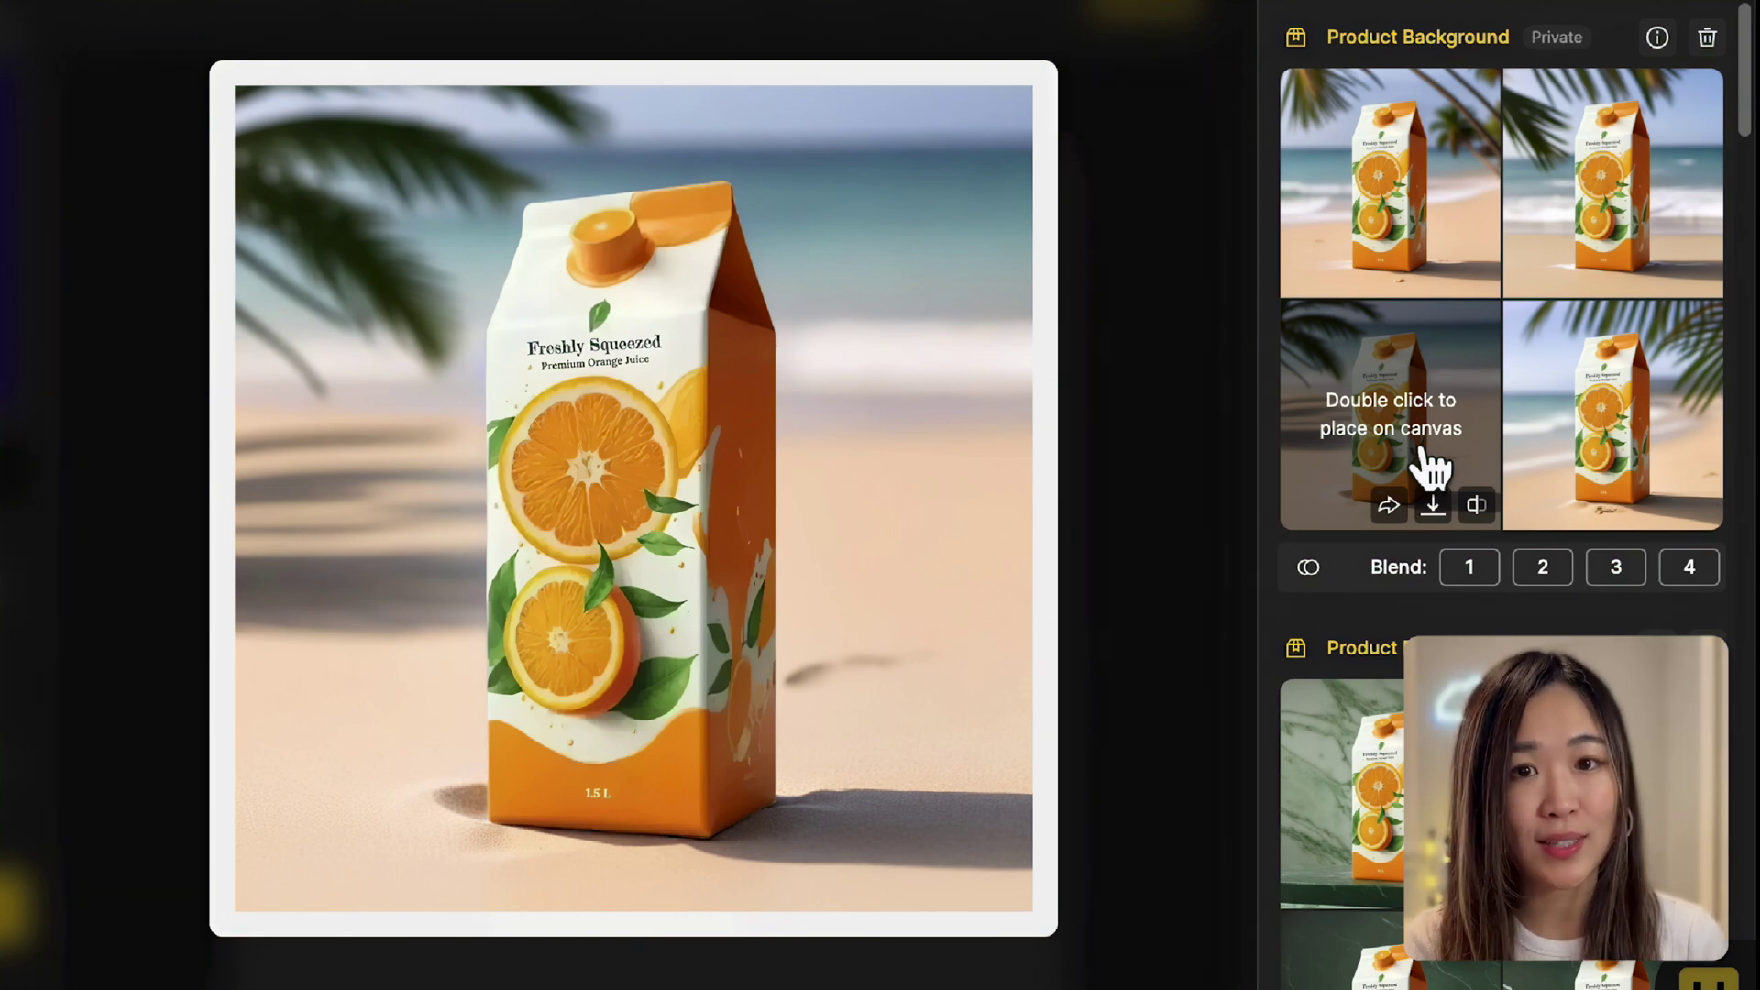
pyautogui.moveTo(1625, 469)
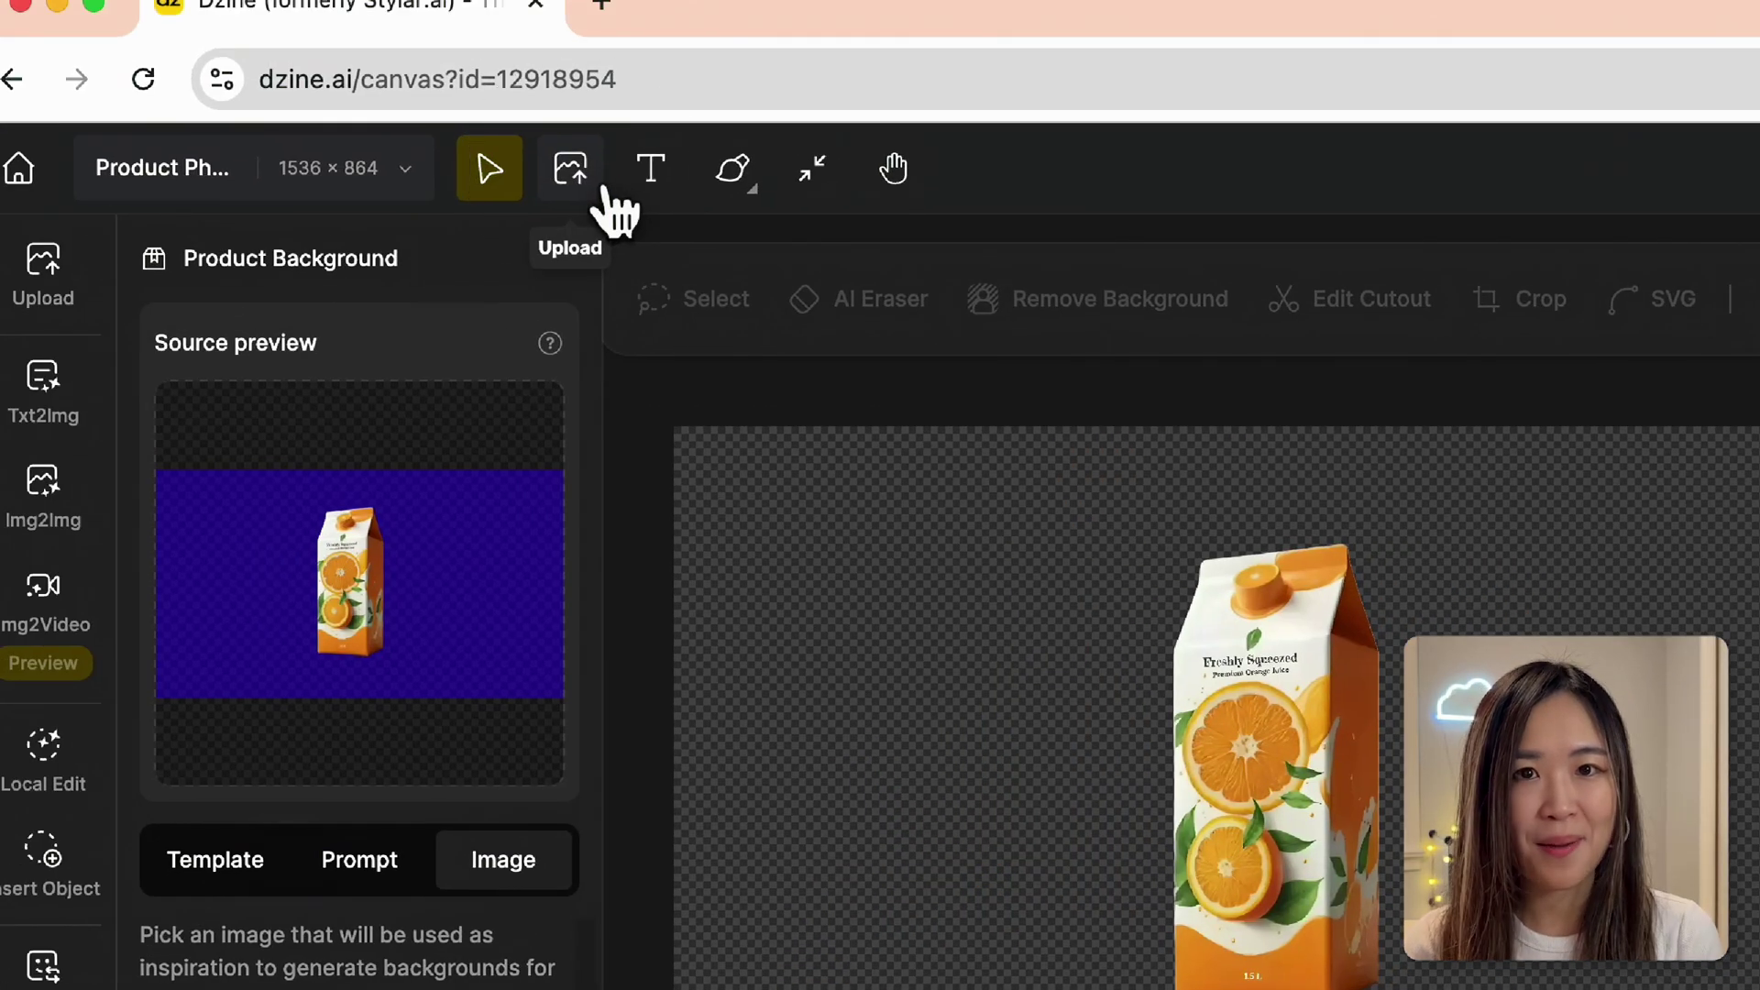
# Add orange juice bottle_2x.png, shrink it, and place it beside the carton.
pyautogui.click(609, 205)
pyautogui.click(931, 724)
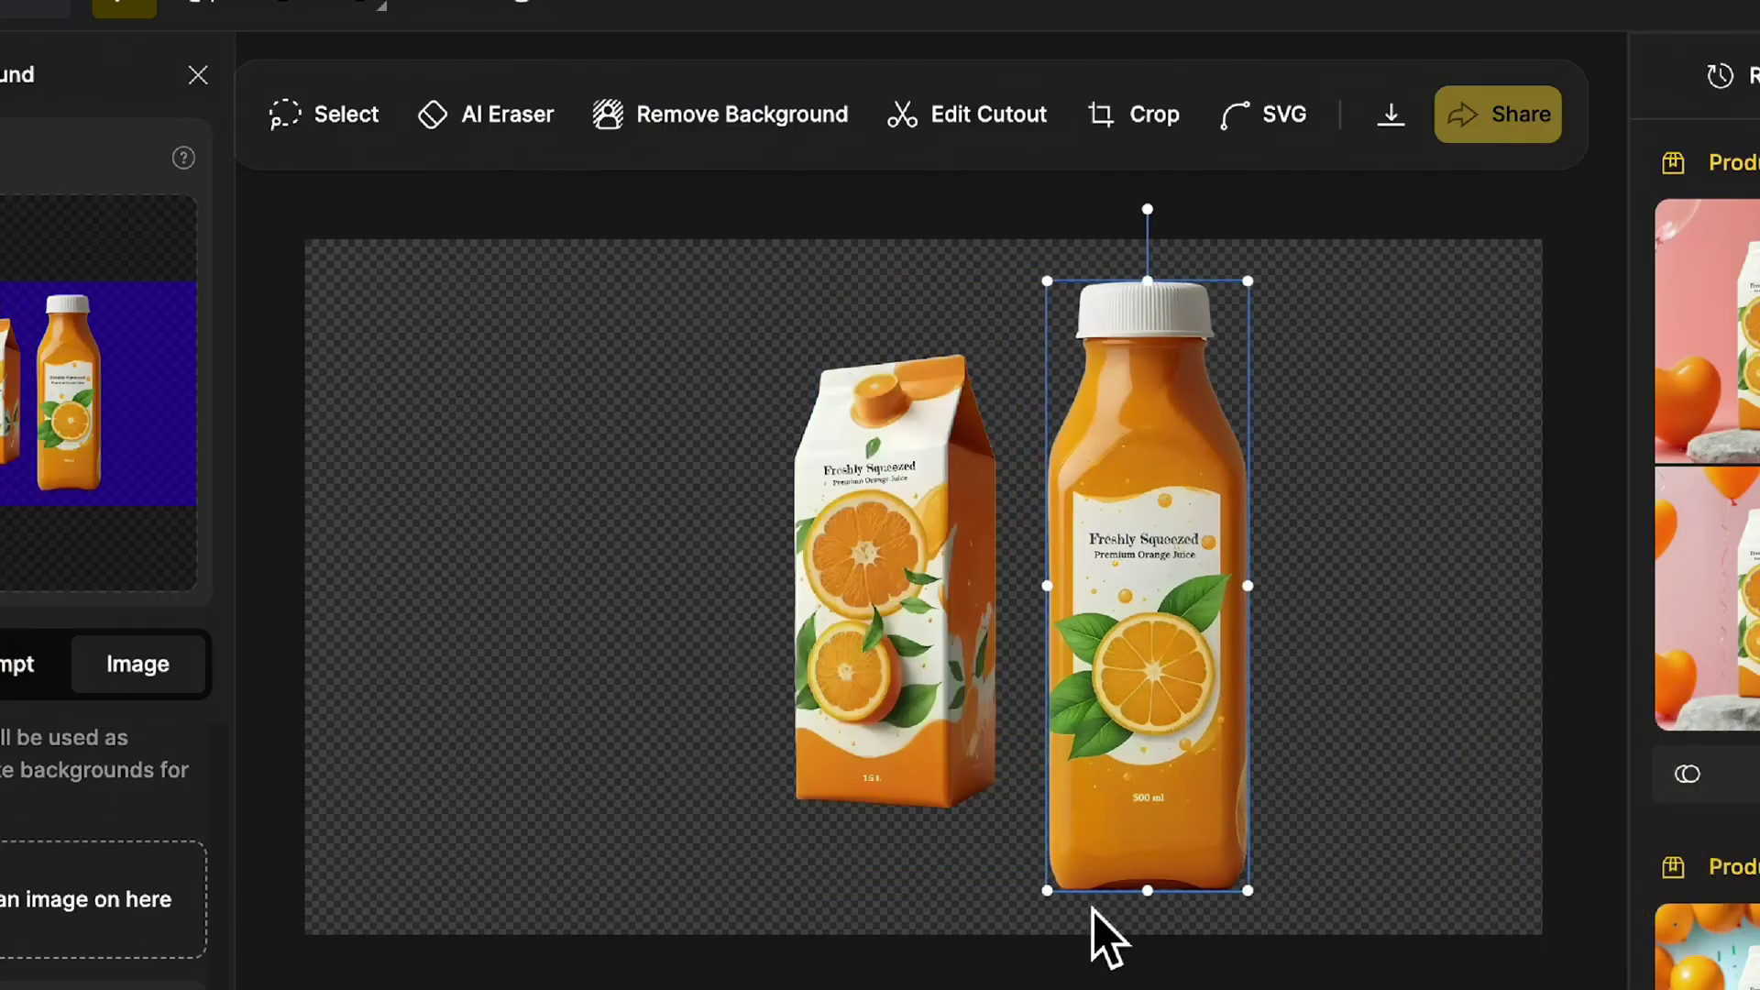
pyautogui.moveTo(1247, 281); pyautogui.dragTo(1241, 361)
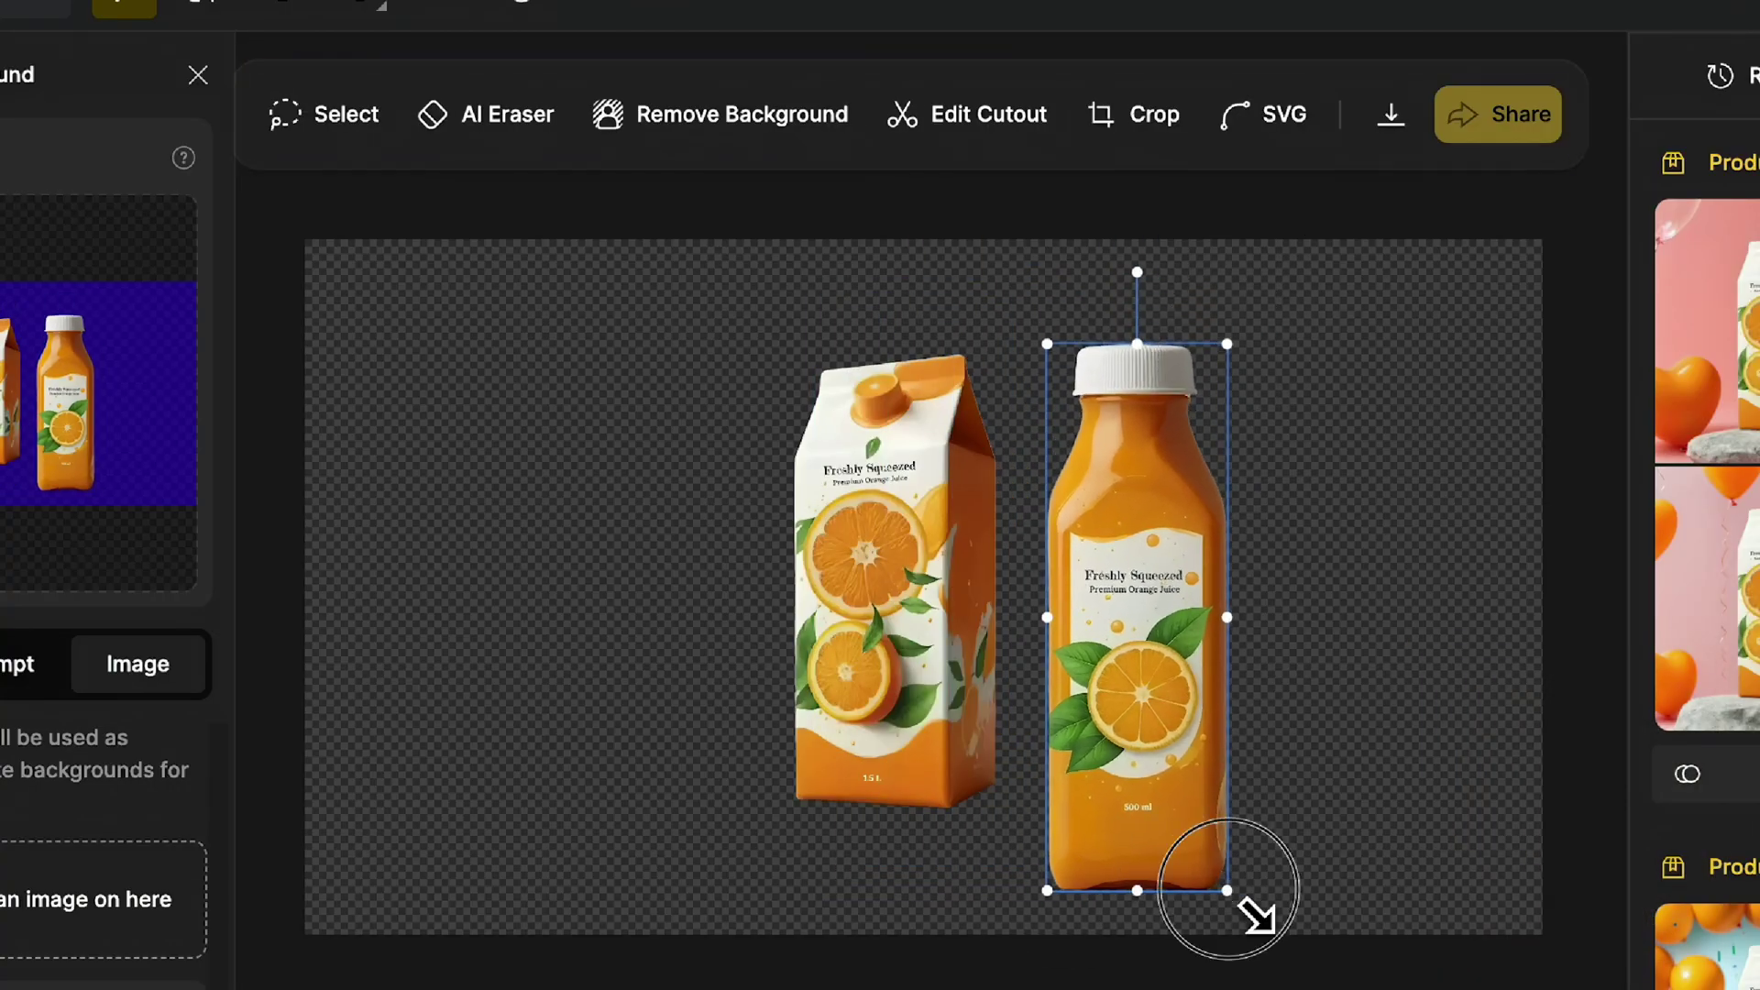
pyautogui.moveTo(1229, 890); pyautogui.dragTo(1159, 681)
pyautogui.moveTo(1133, 624); pyautogui.dragTo(1111, 749)
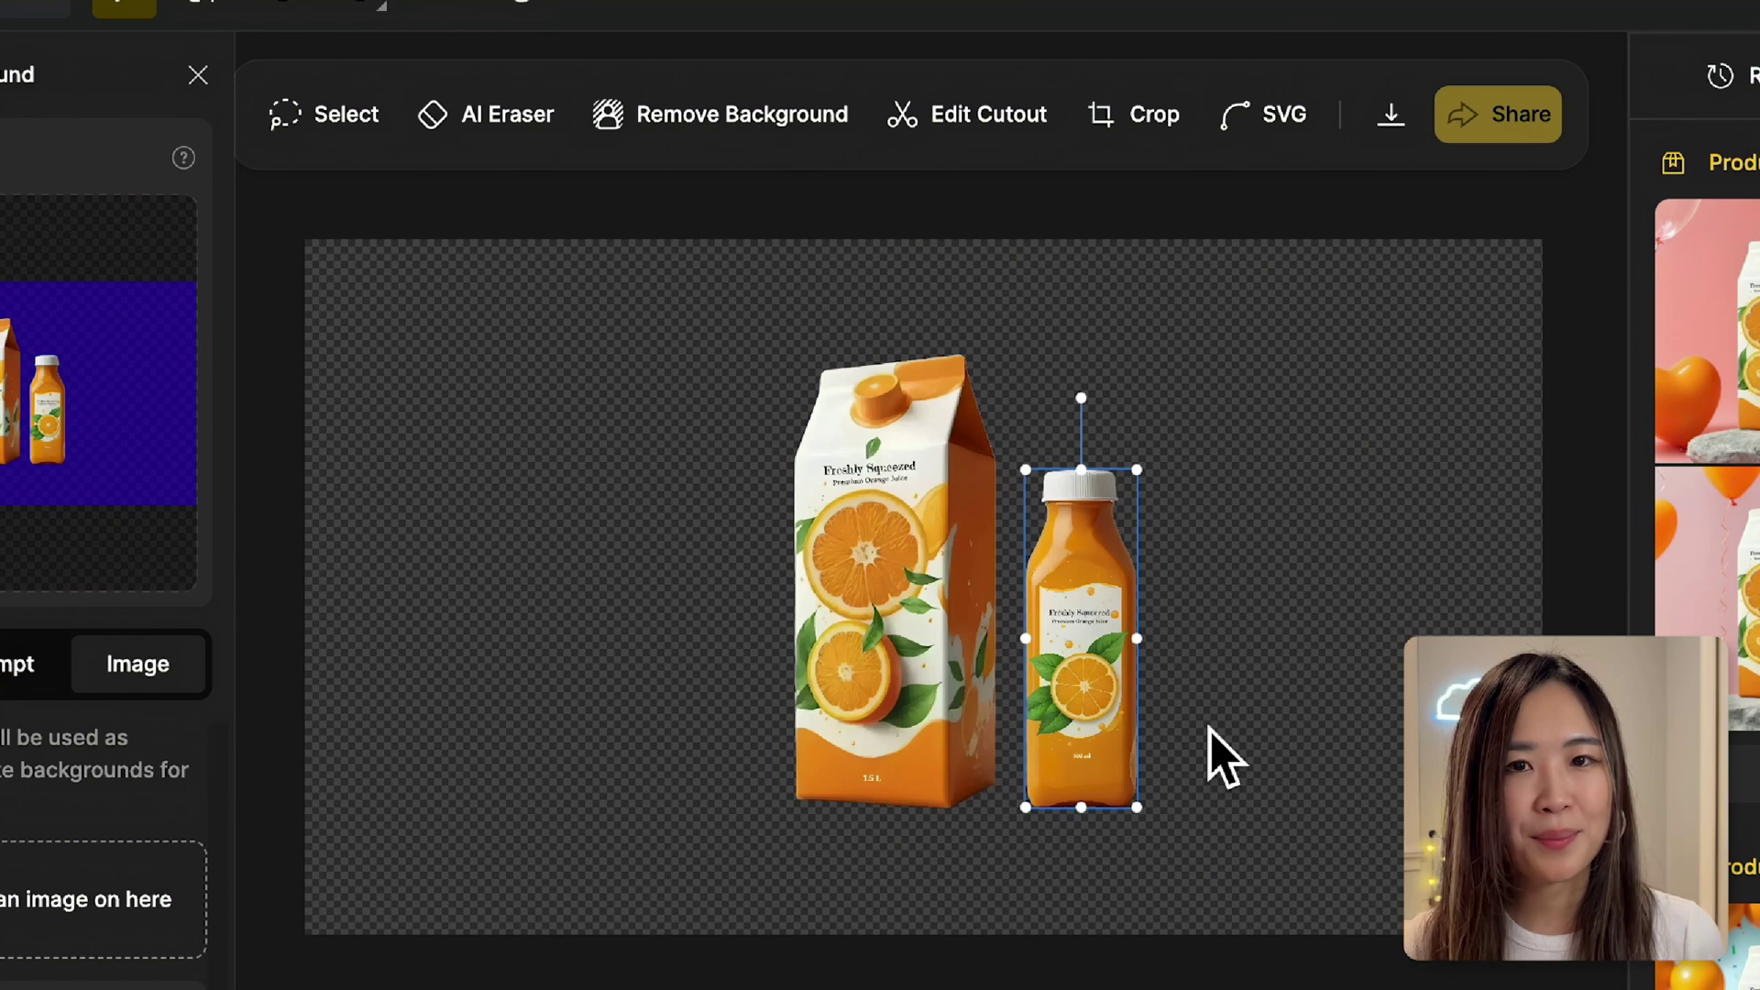
pyautogui.click(1224, 756)
# Duplicate the bottle and position the copy to the right of the first.
pyautogui.click(1113, 668)
pyautogui.press('super+c')
pyautogui.press('super+v')
pyautogui.moveTo(1113, 669); pyautogui.dragTo(1235, 661)
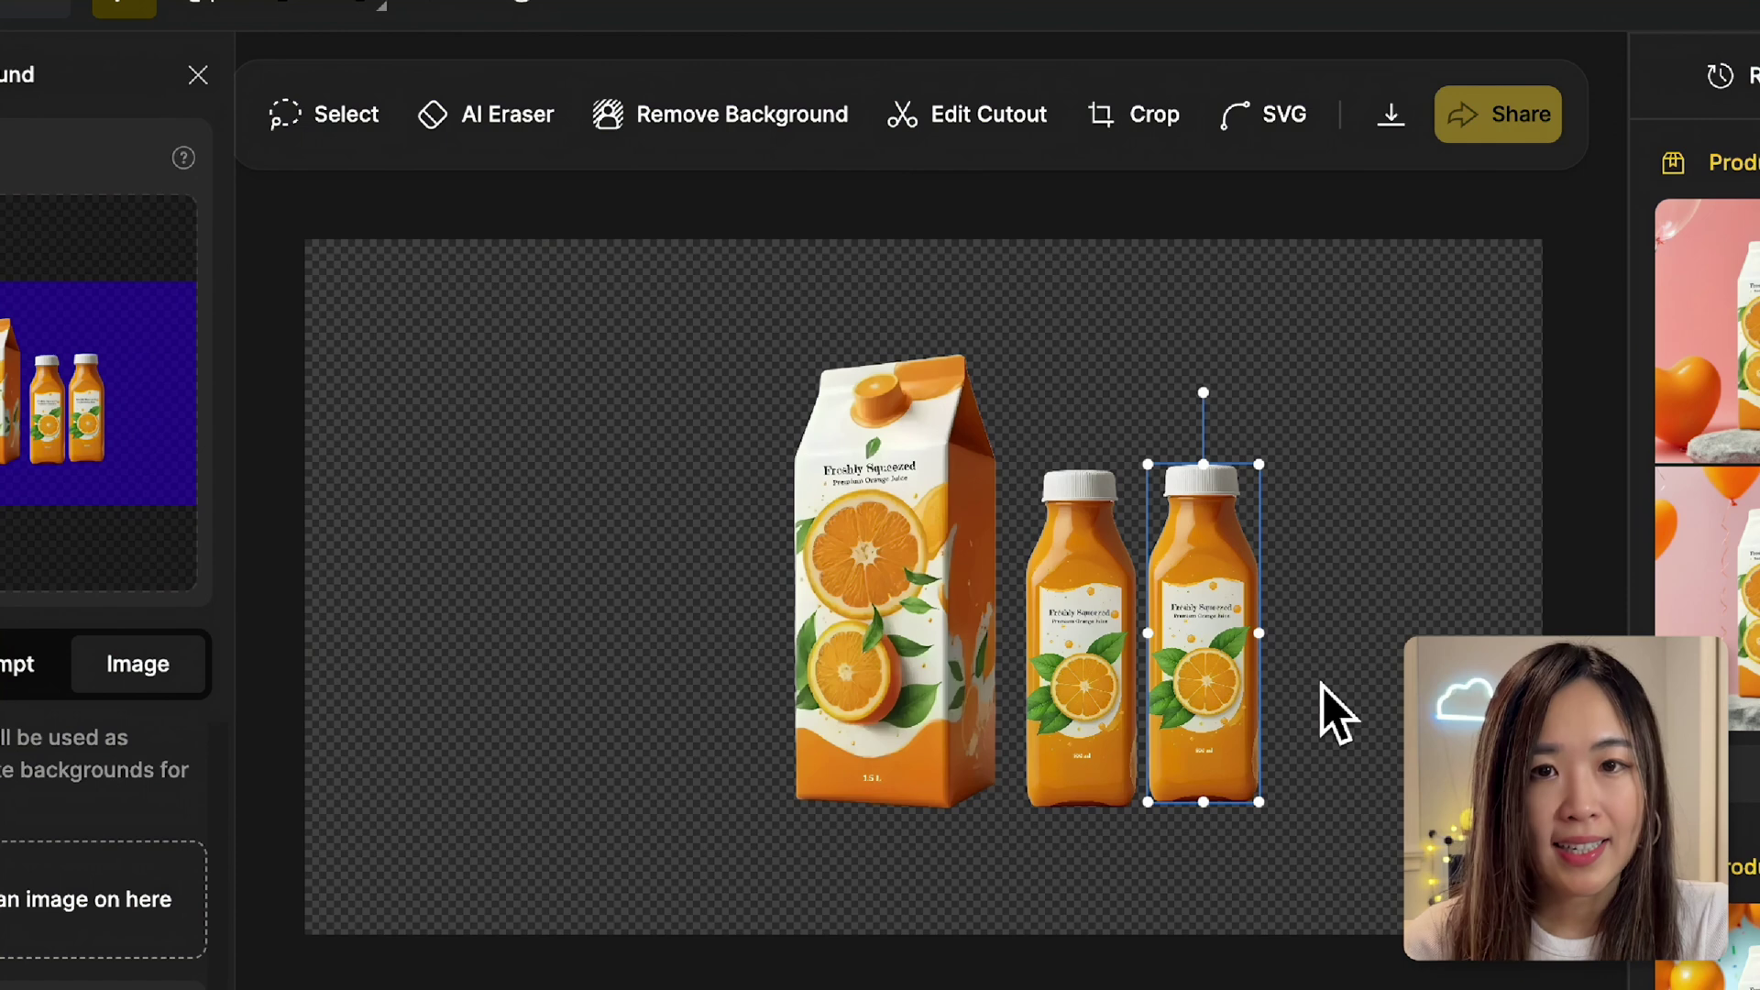
# Generate Text-to-Image photos from a prompt starting 'a glass' of orange juice with an orange and leaves.
pyautogui.click(789, 729)
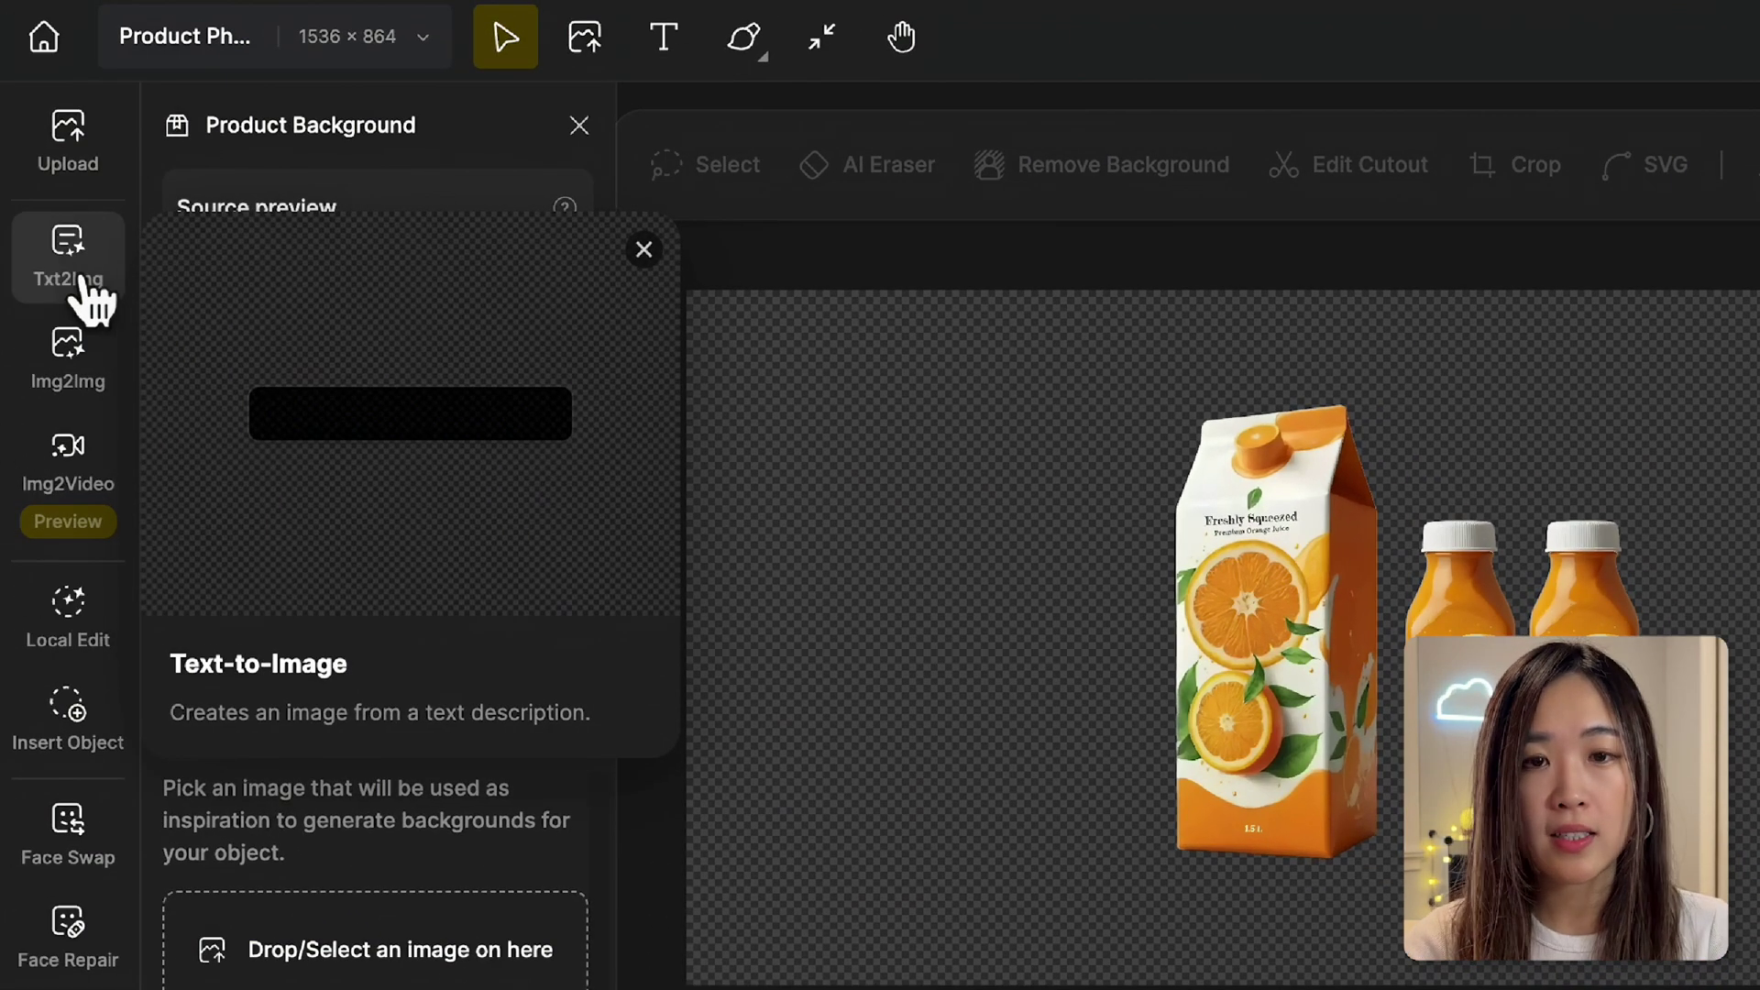
pyautogui.click(87, 284)
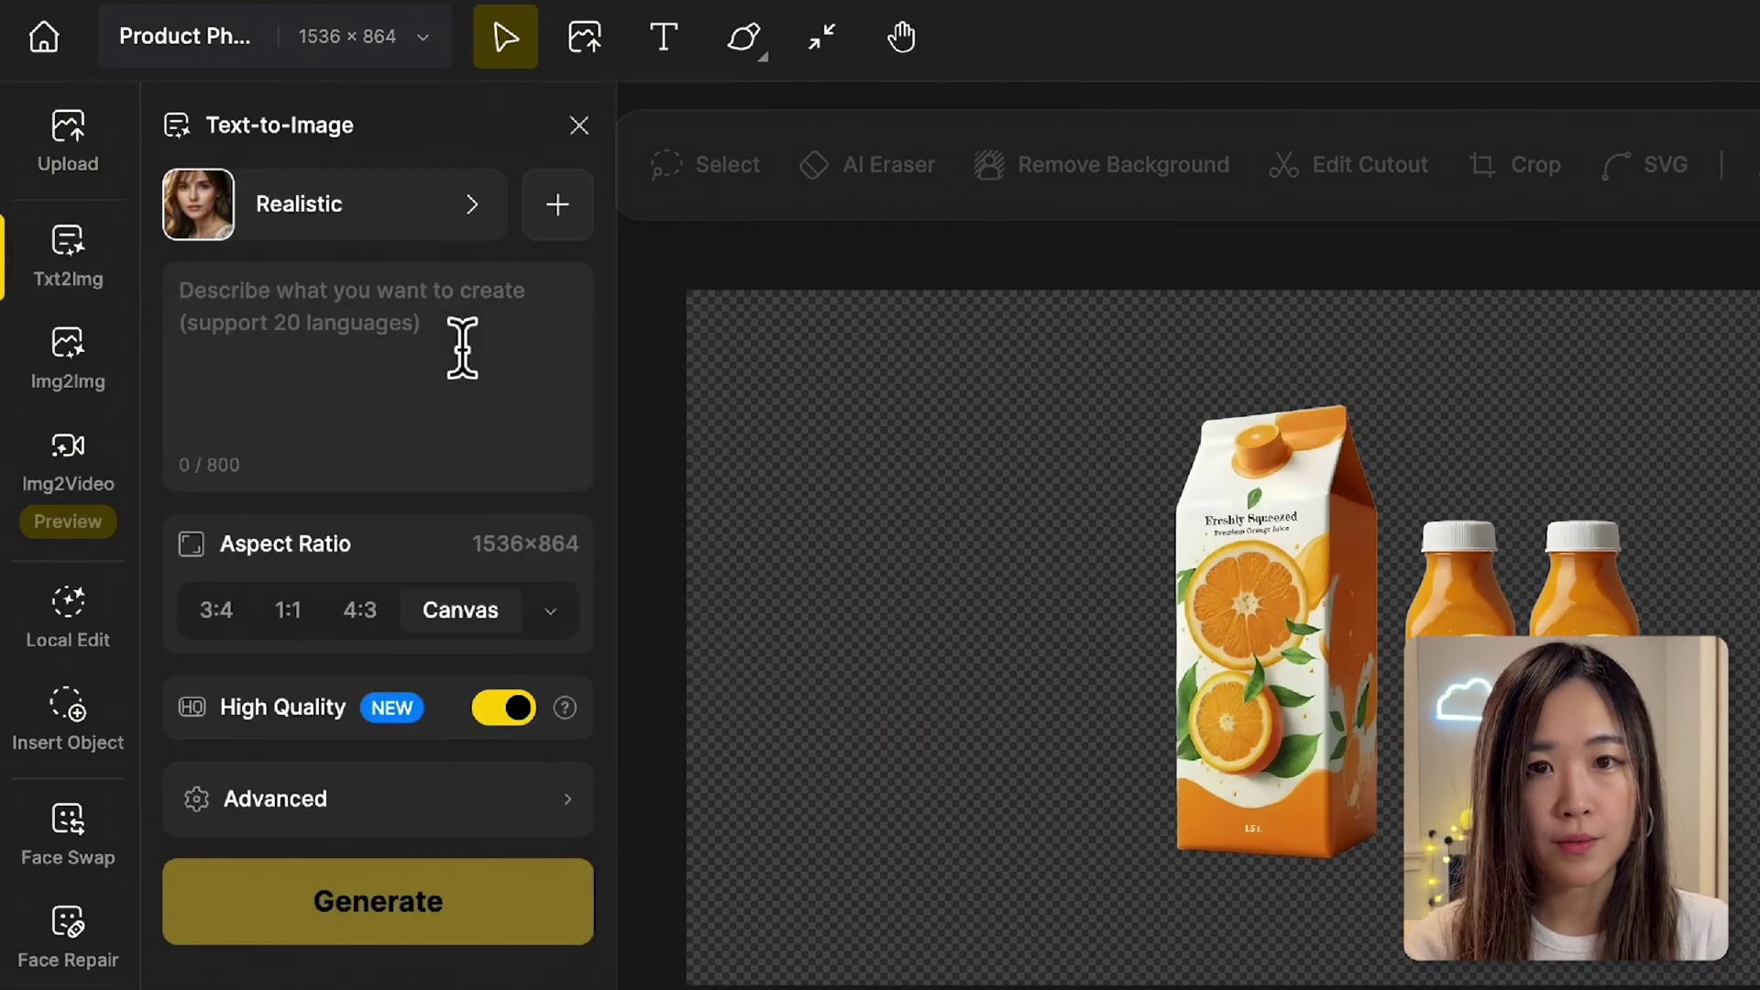
pyautogui.click(463, 348)
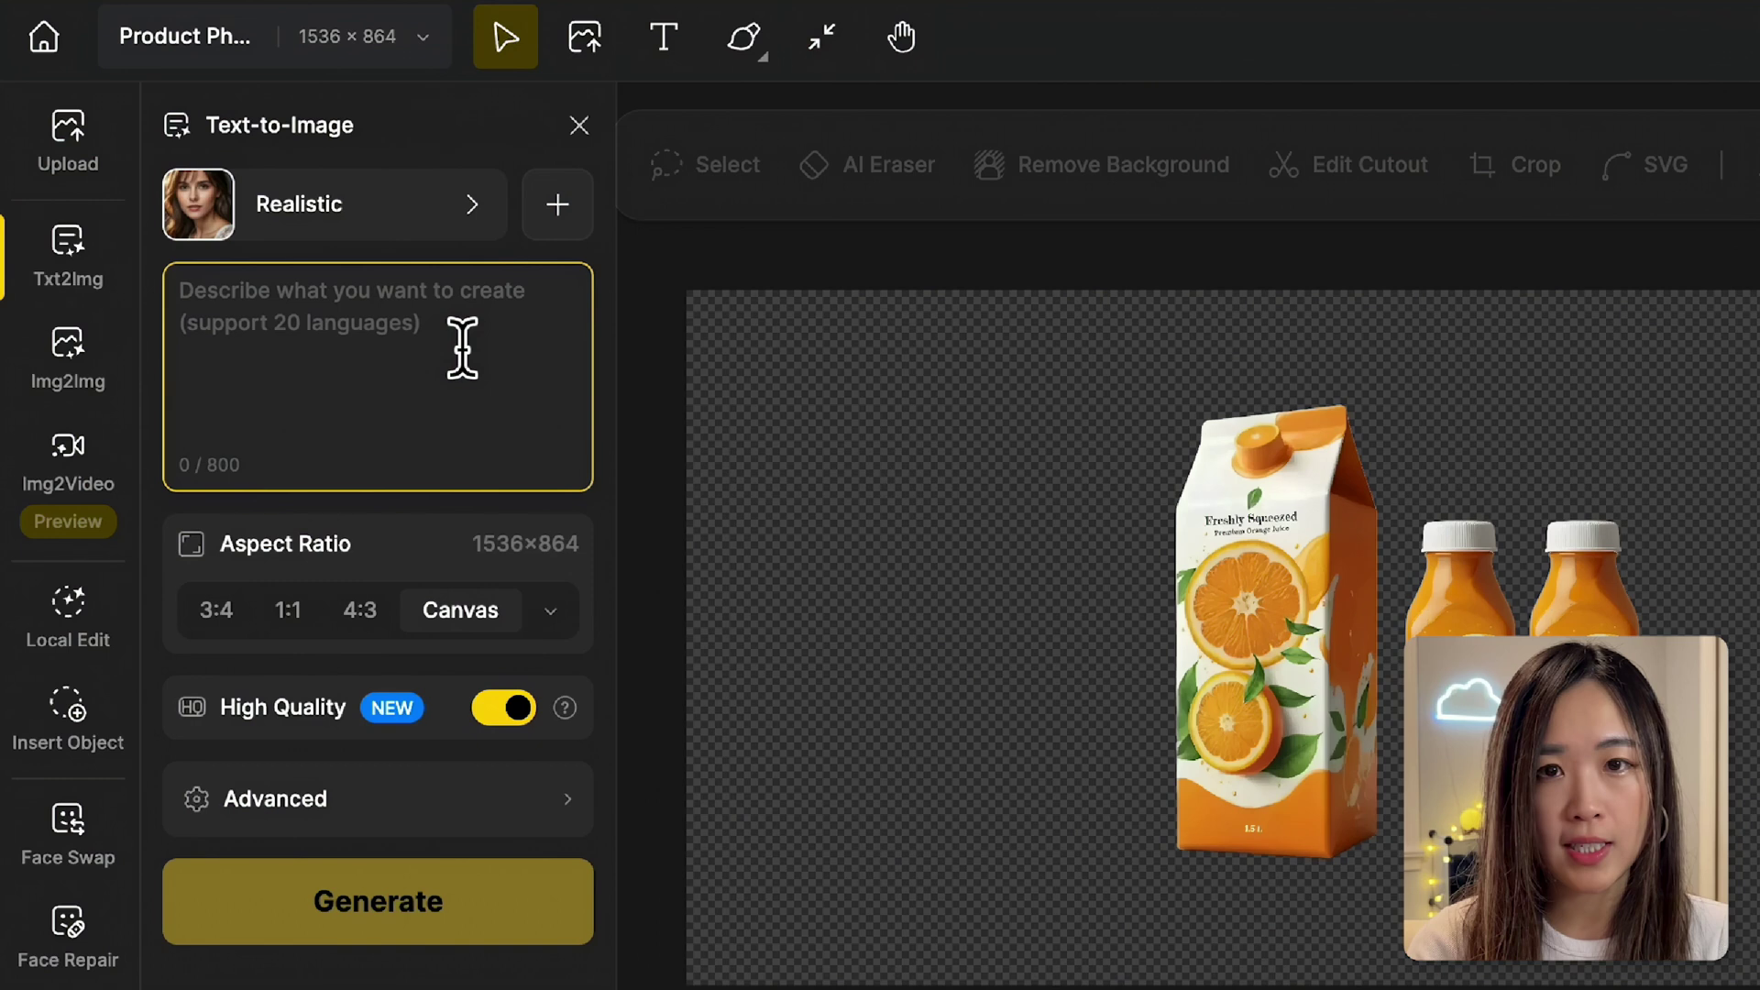
pyautogui.write('a glass of orange juice with an orange and leaves on a white background')
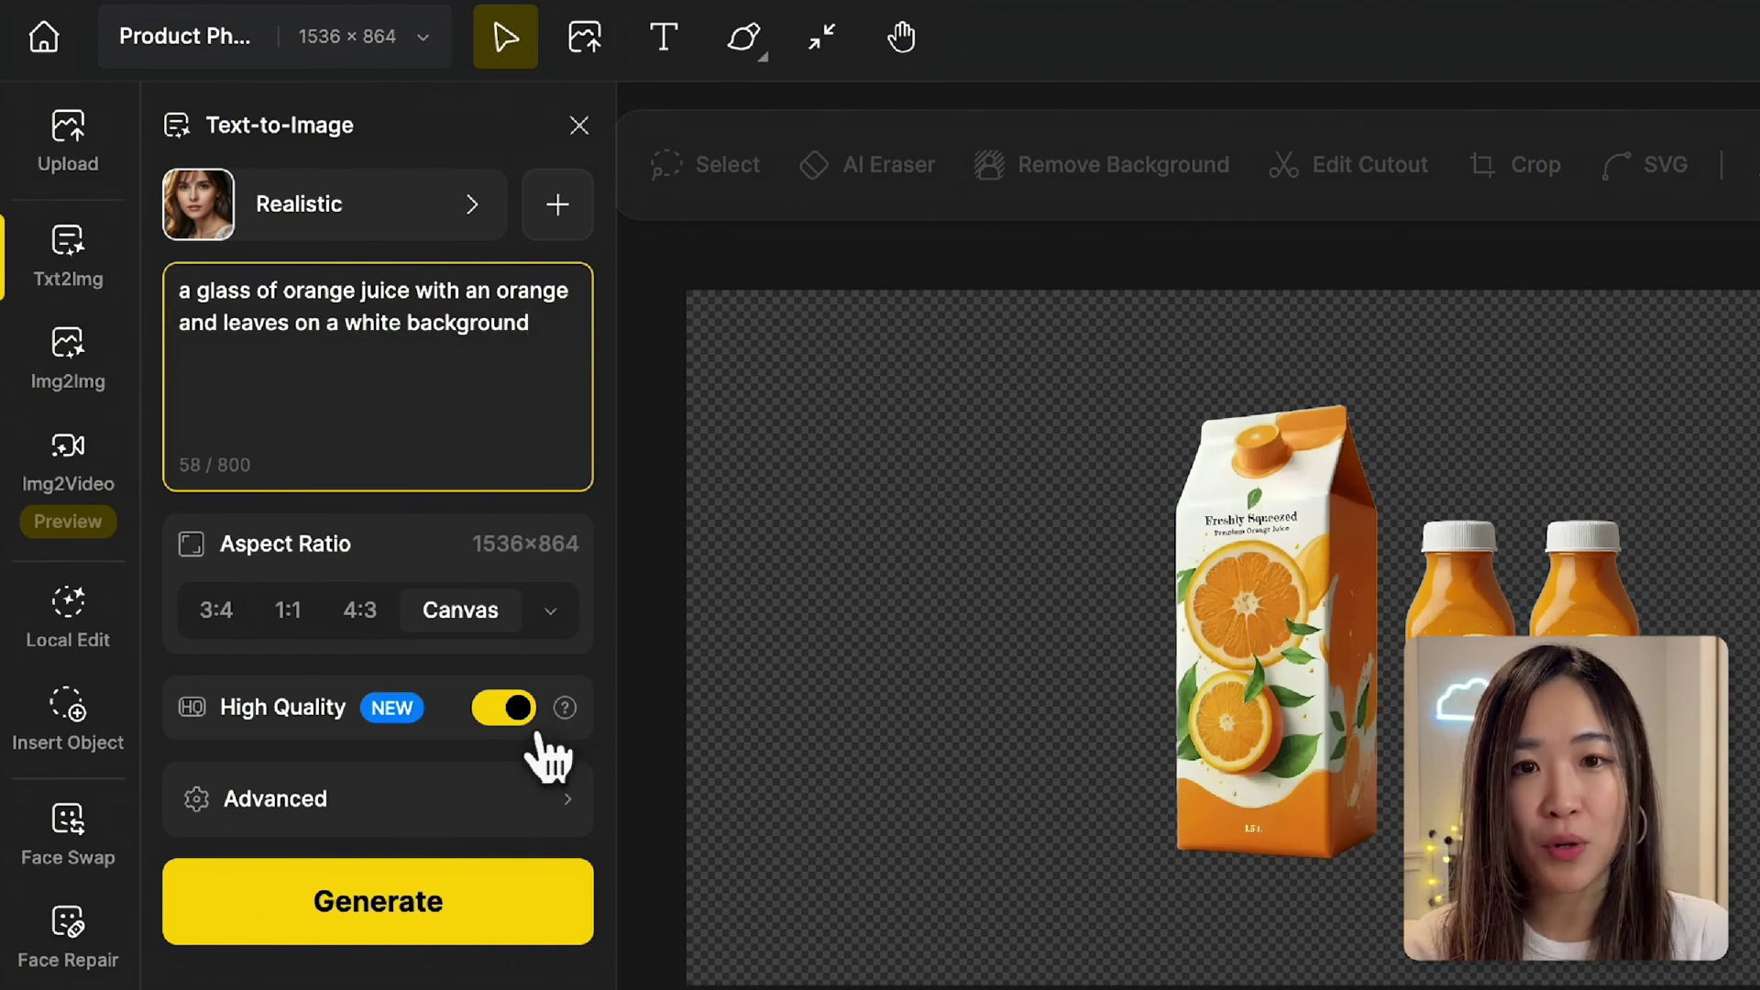
pyautogui.click(415, 927)
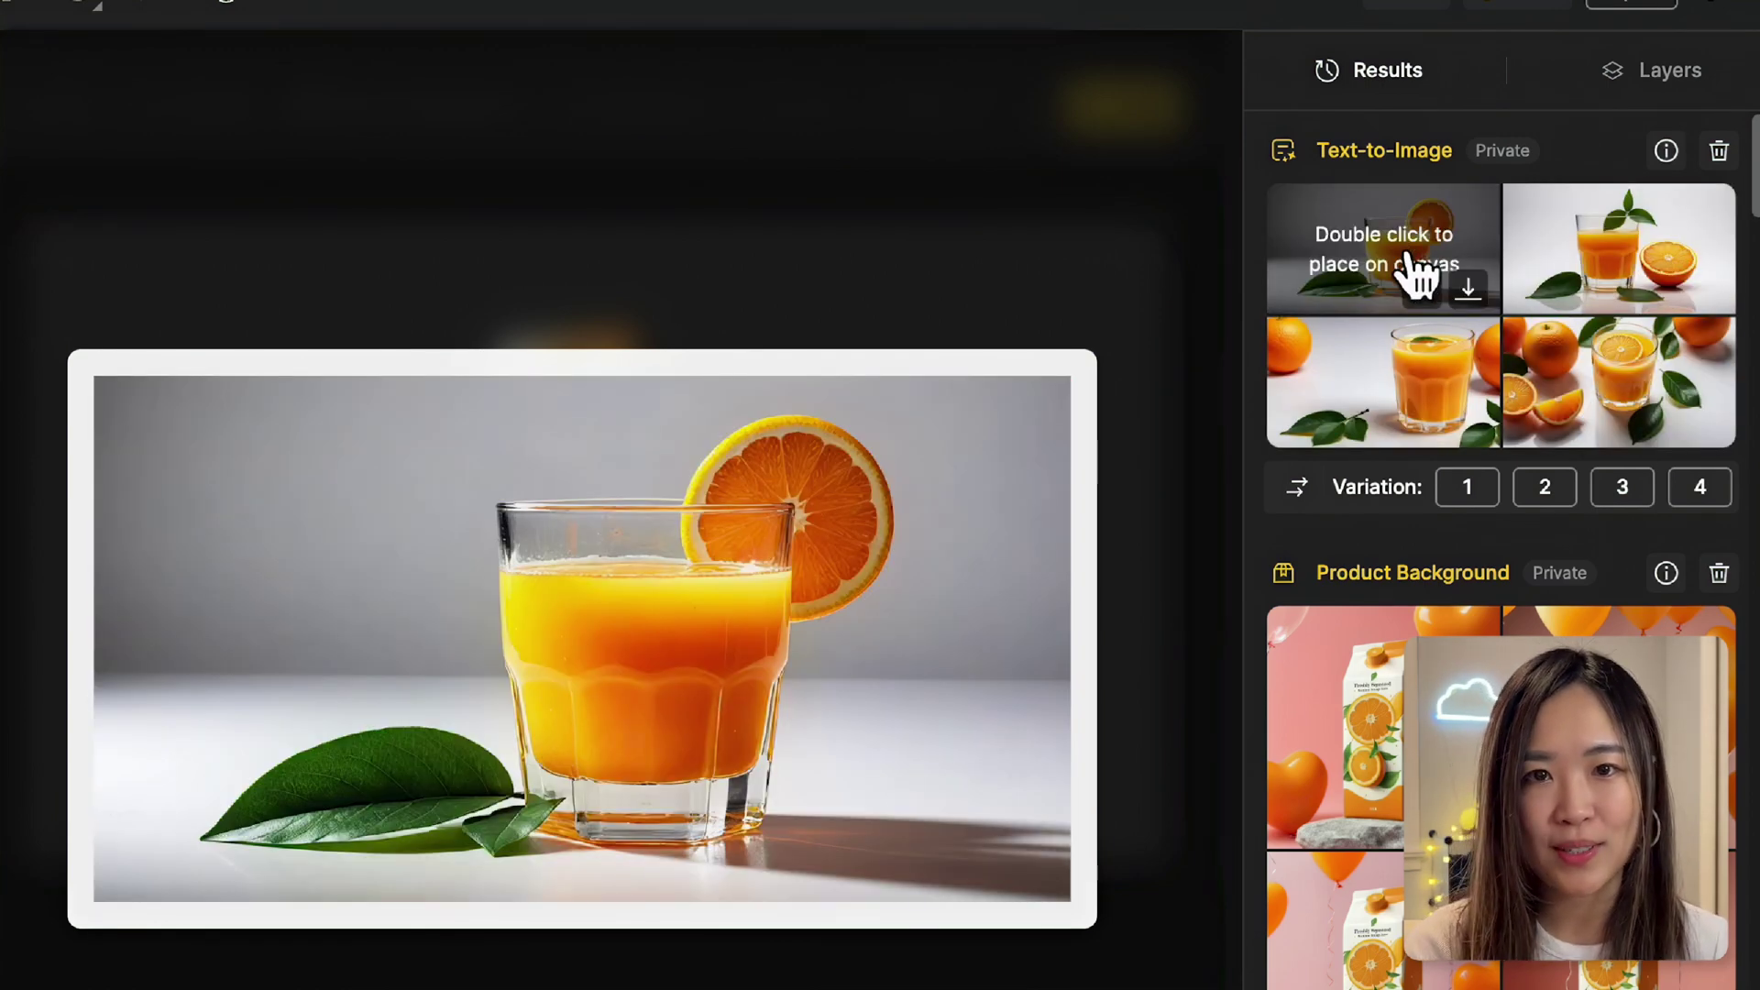
# Place the first glass image on the canvas as a background-free cutout with its big leaf erased.
pyautogui.doubleClick(1419, 275)
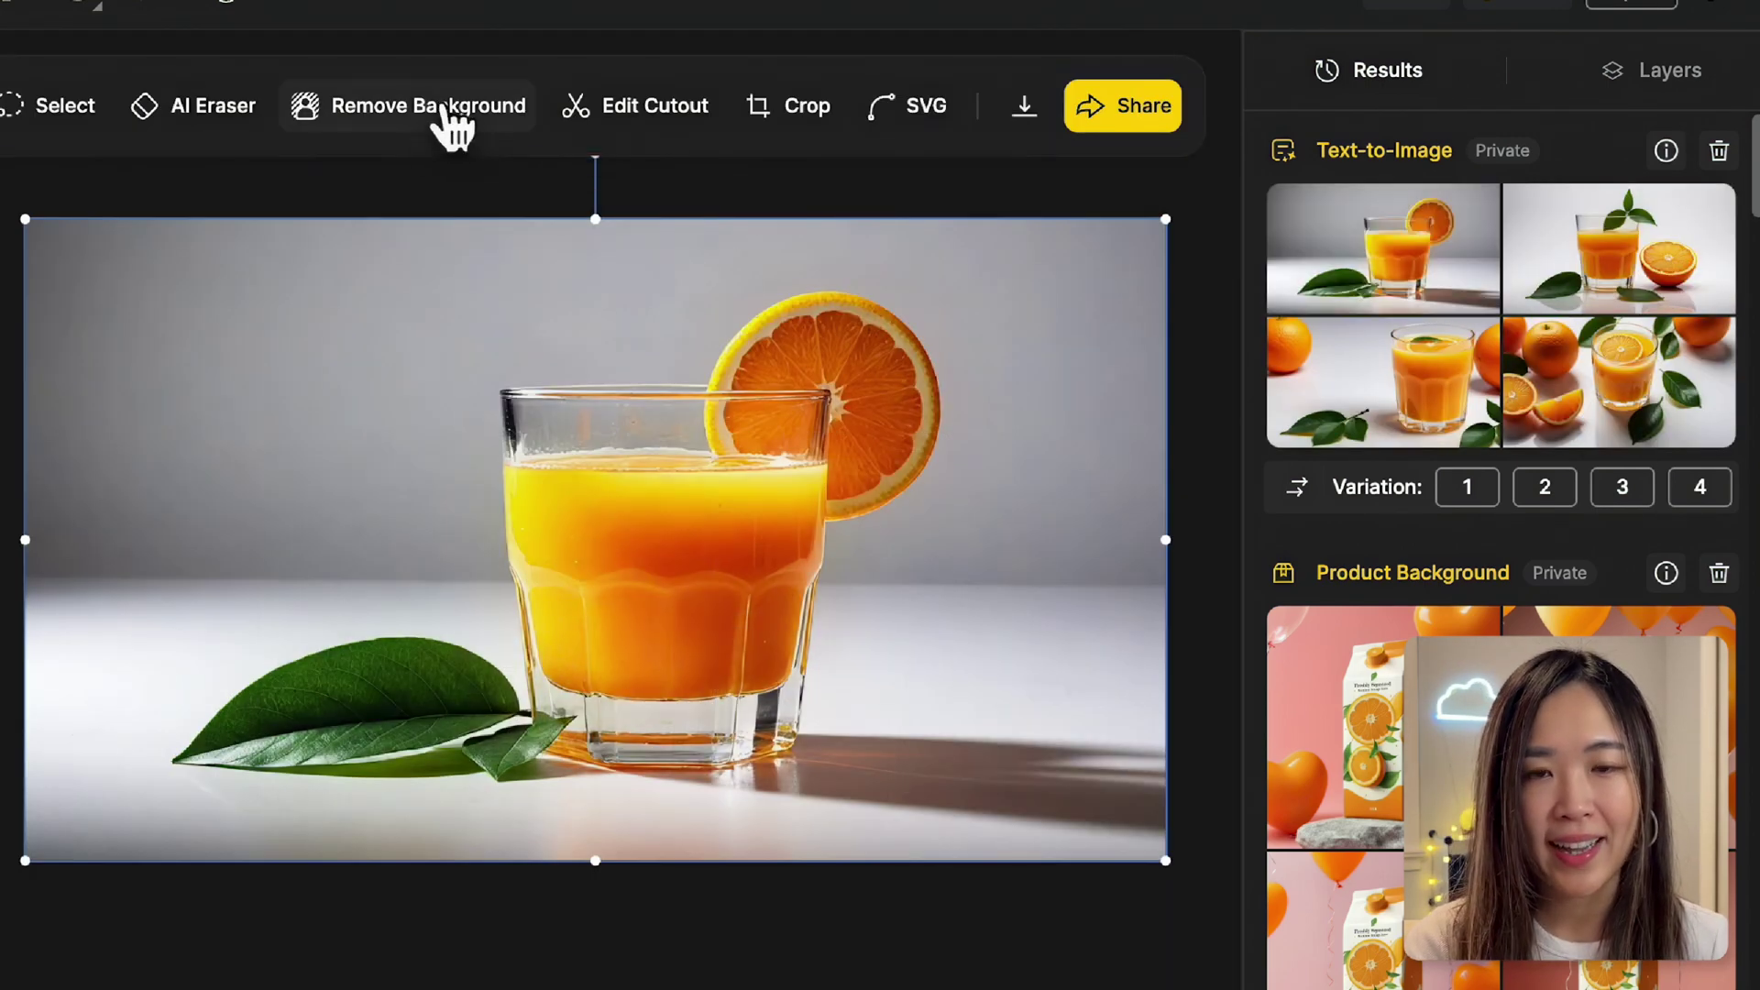
pyautogui.click(464, 128)
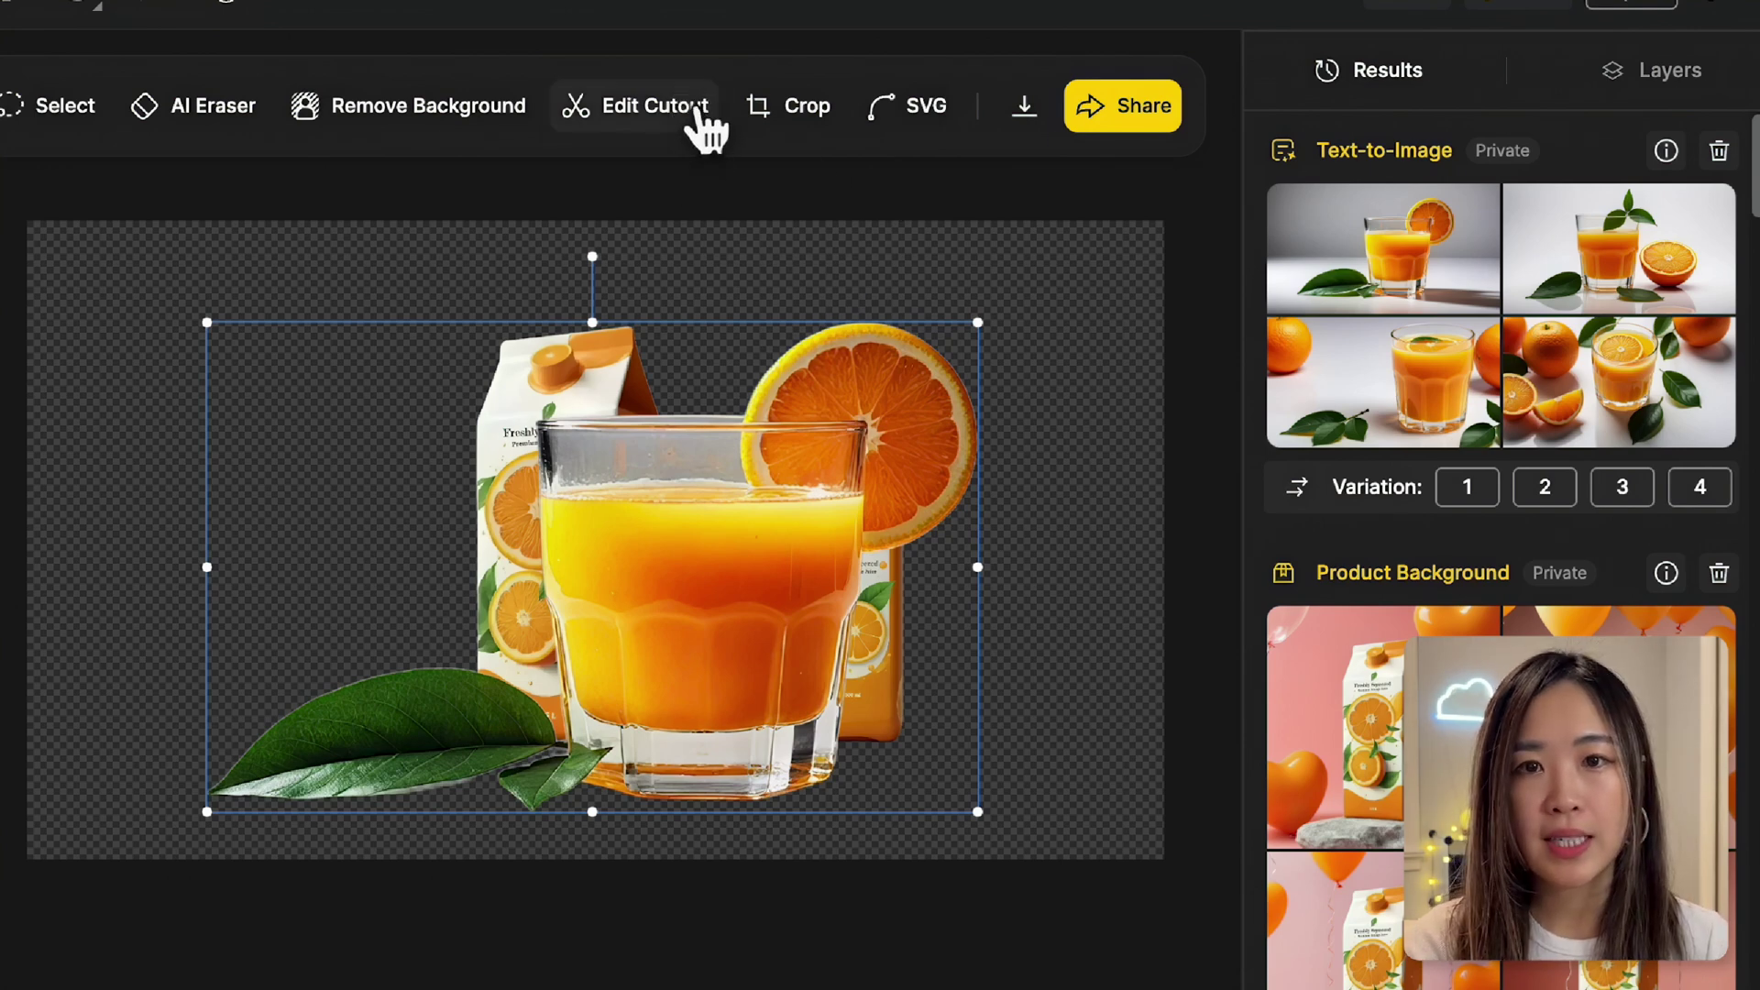
pyautogui.click(697, 120)
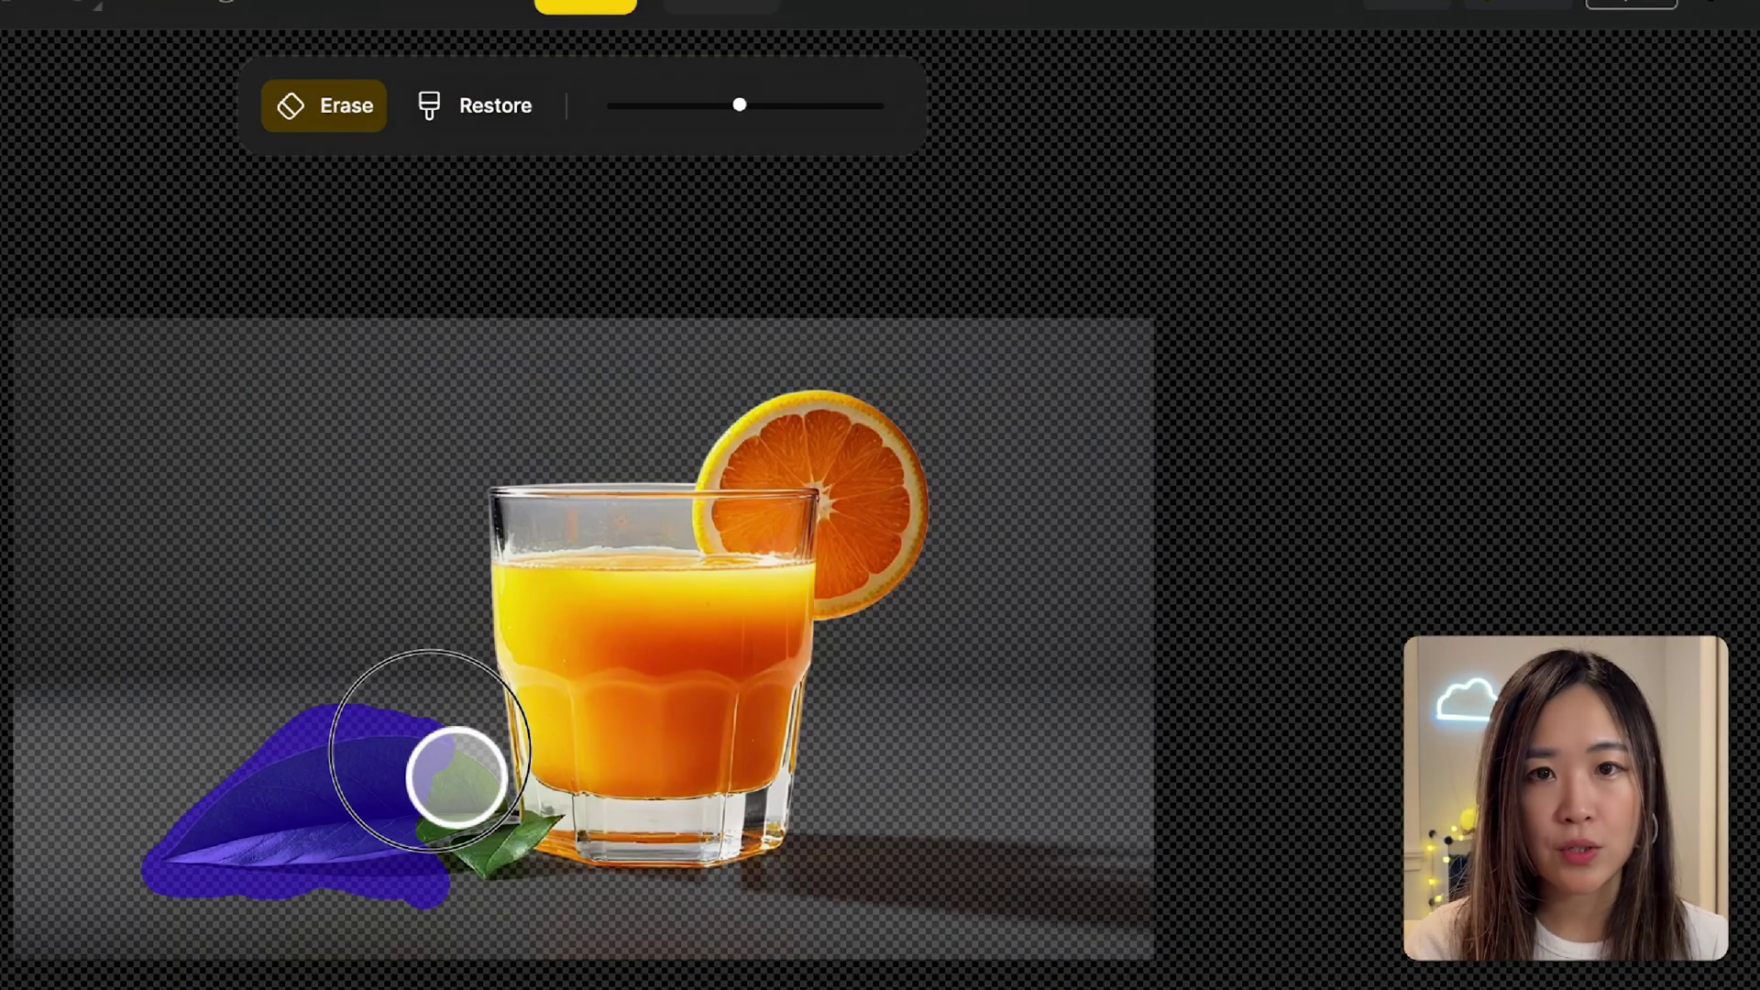
pyautogui.moveTo(452, 767); pyautogui.dragTo(469, 788)
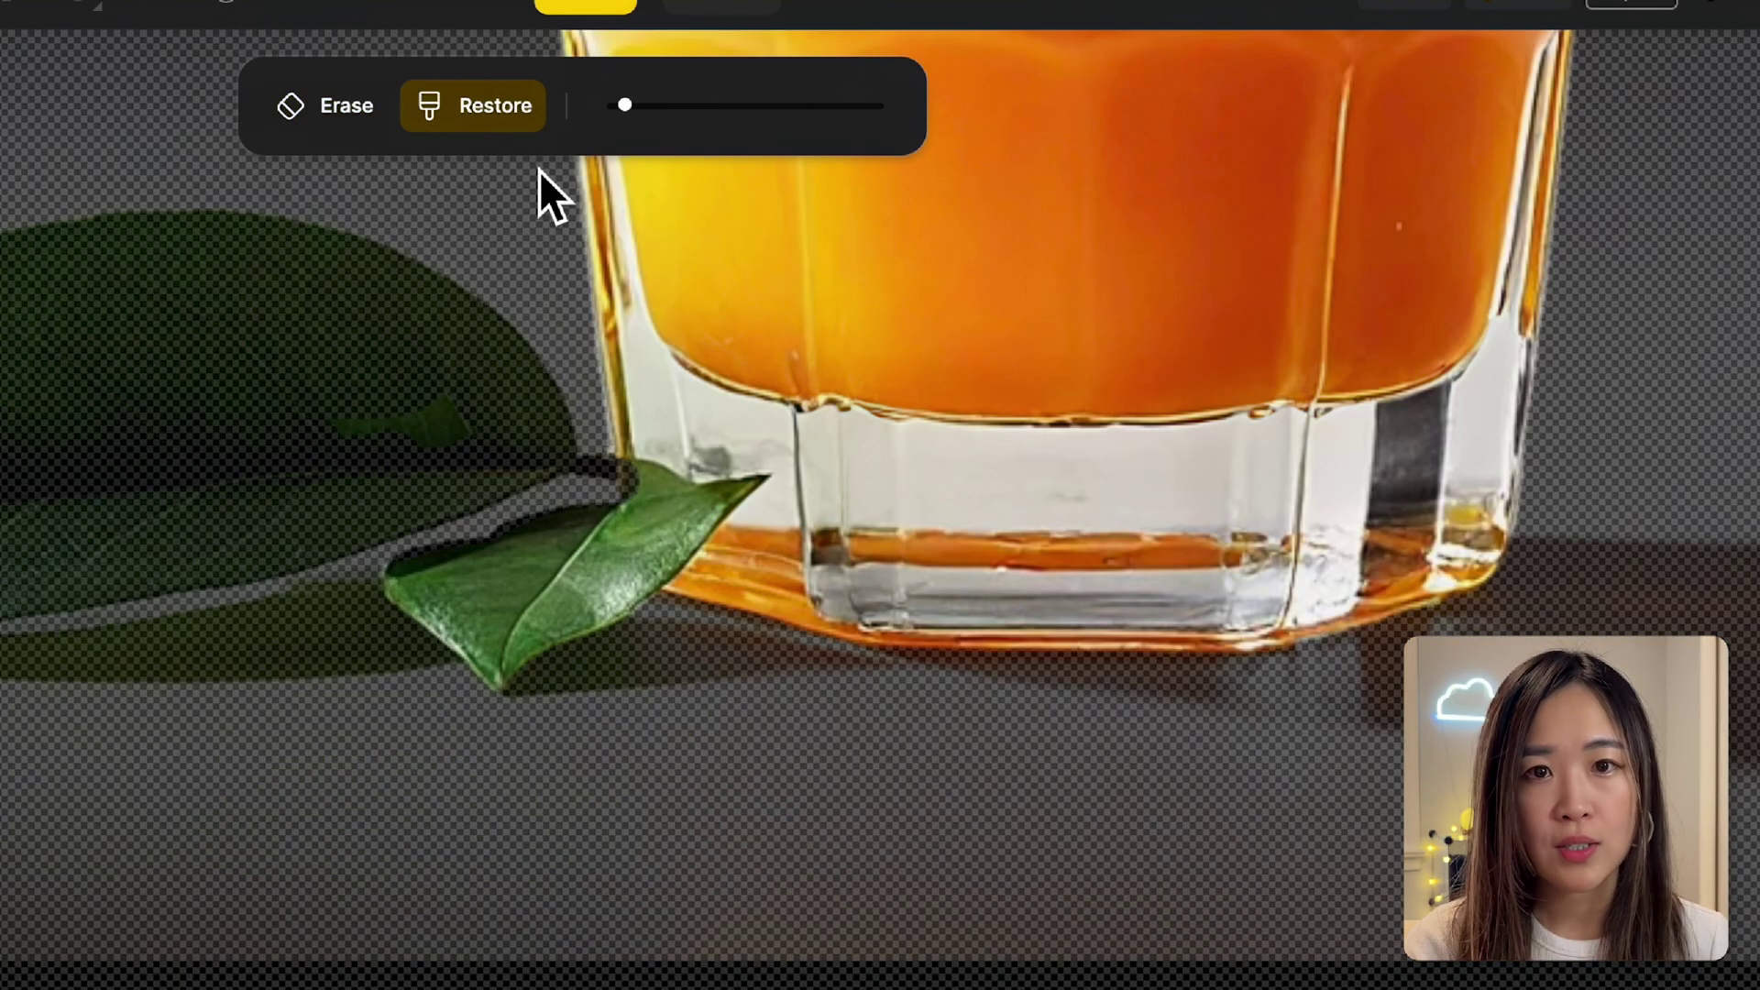
pyautogui.moveTo(652, 490)
pyautogui.mouseDown()
pyautogui.moveTo(667, 506)
pyautogui.moveTo(649, 488)
pyautogui.mouseUp()
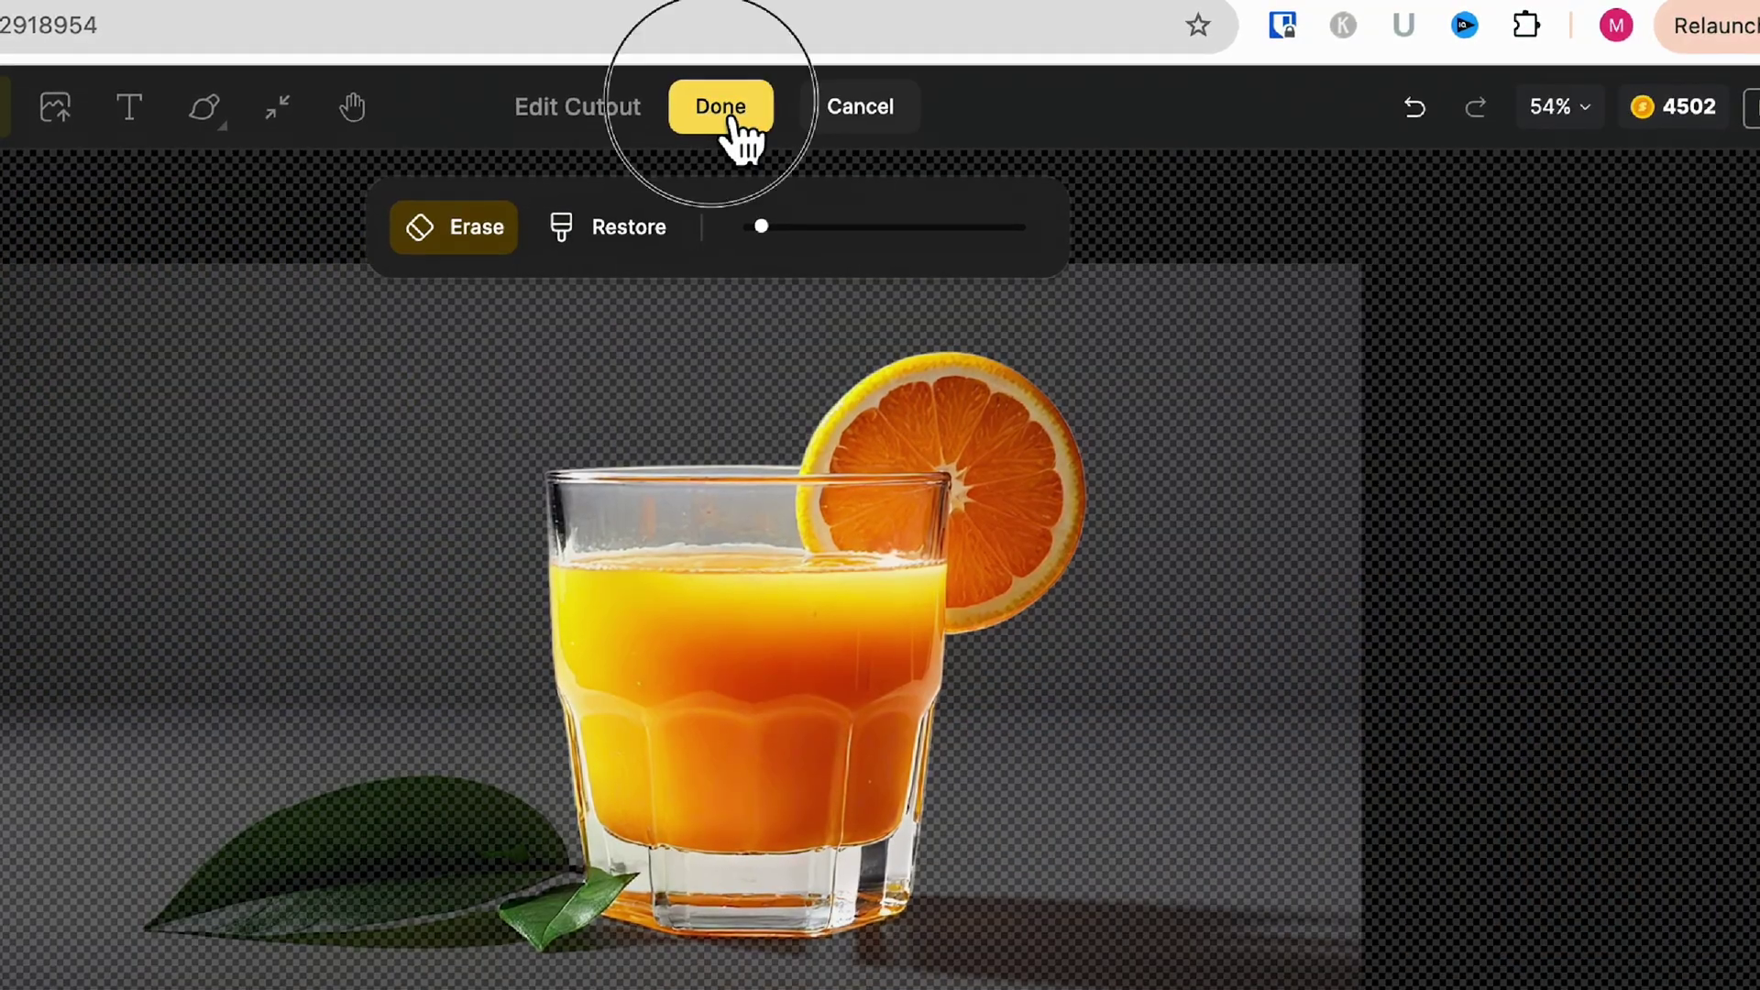
pyautogui.click(720, 108)
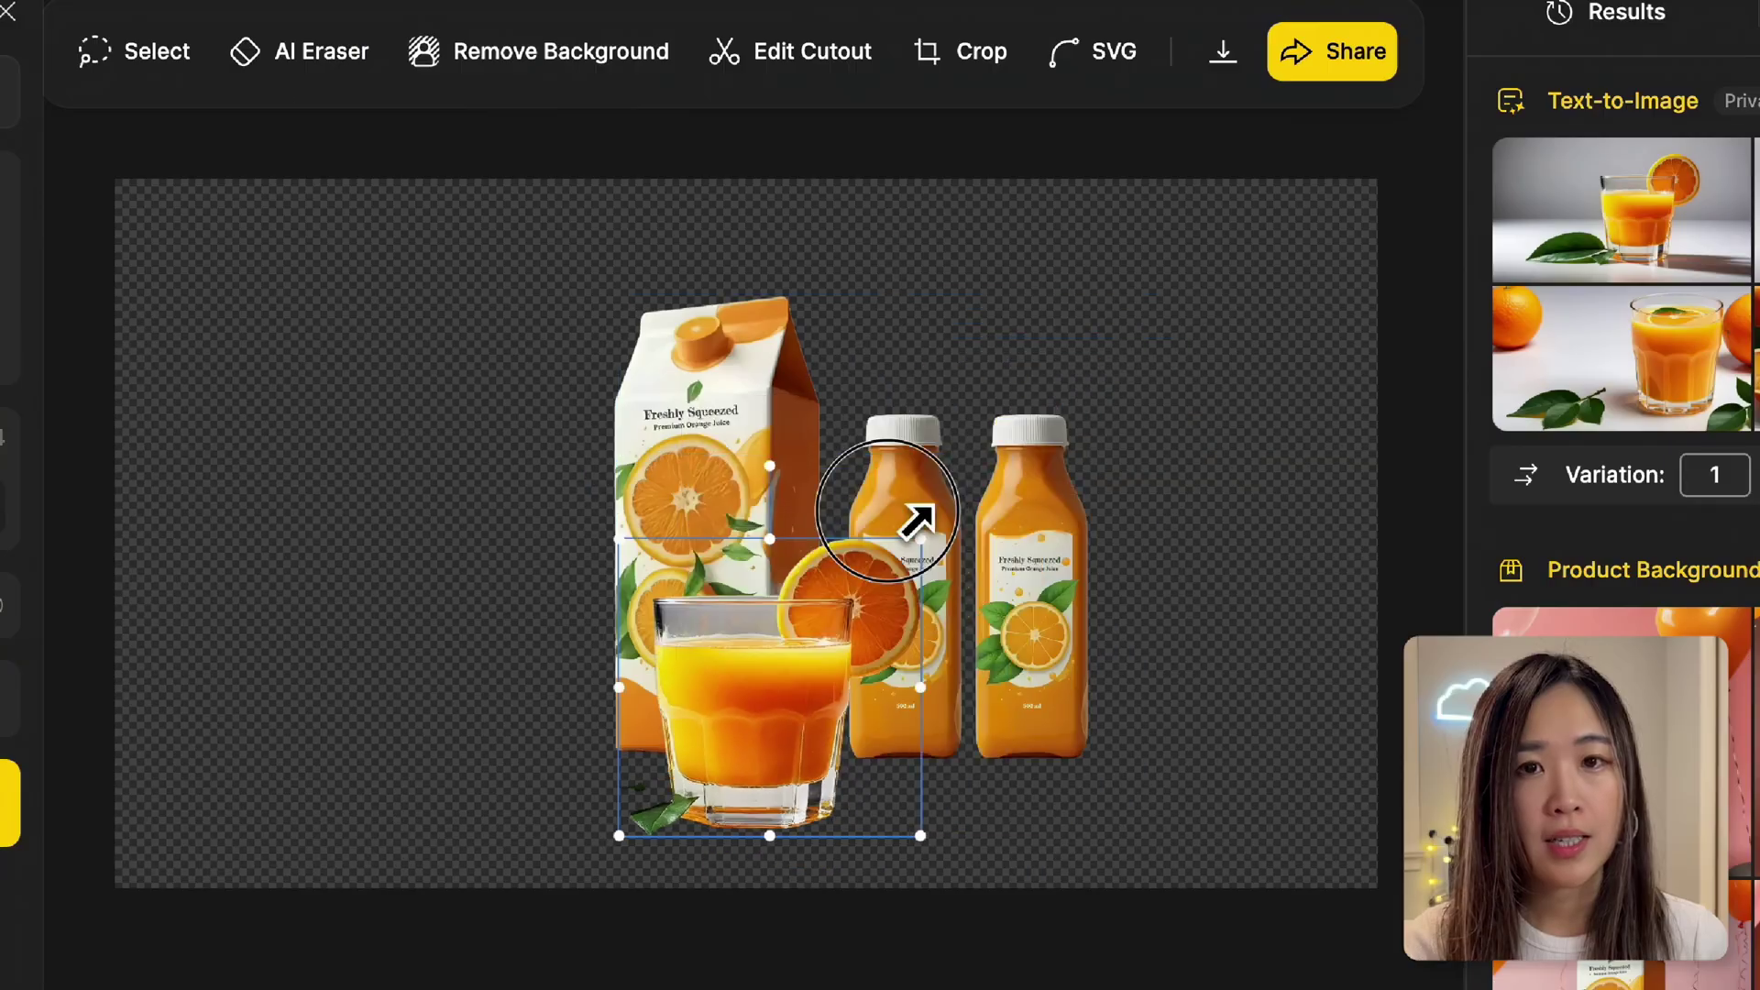
# Shrink the juice glass and position it to the left, beside the carton.
pyautogui.moveTo(776, 696); pyautogui.dragTo(491, 694)
pyautogui.moveTo(379, 592); pyautogui.dragTo(424, 629)
pyautogui.click(409, 636)
pyautogui.moveTo(500, 729); pyautogui.dragTo(508, 712)
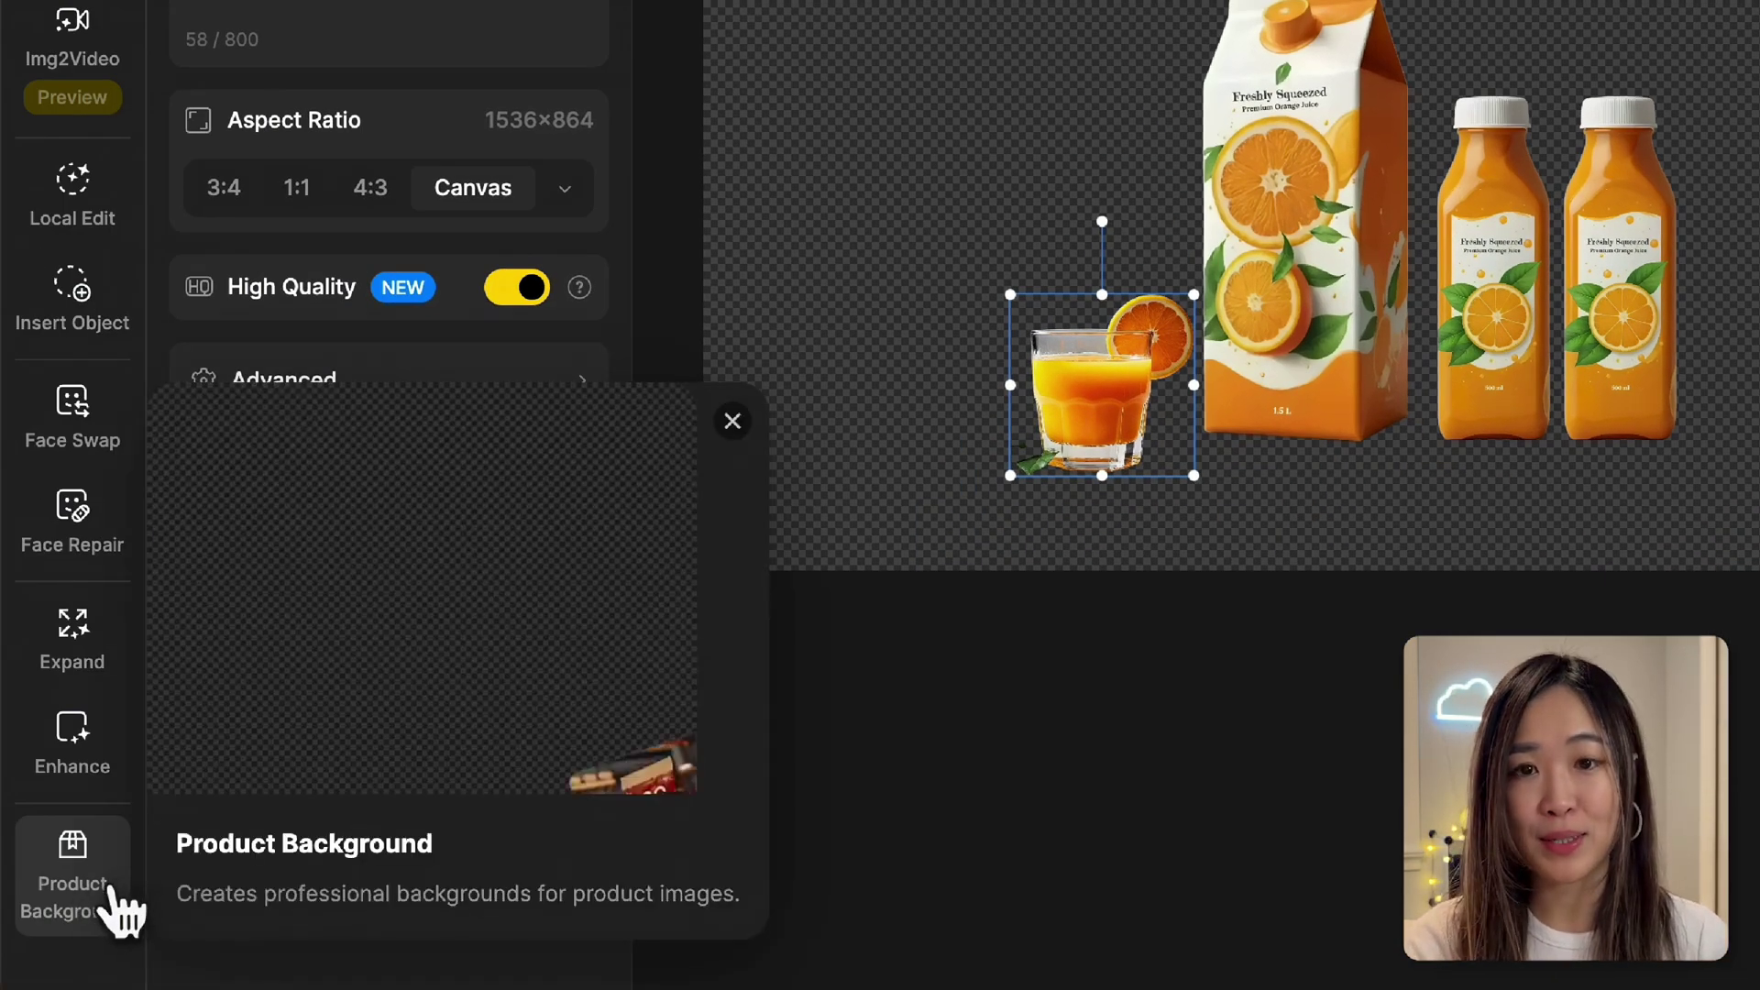
# Set up Product Background with the orange-grove photo as inspiration and the wooden-table scene description pasted in.
pyautogui.click(127, 903)
pyautogui.click(396, 533)
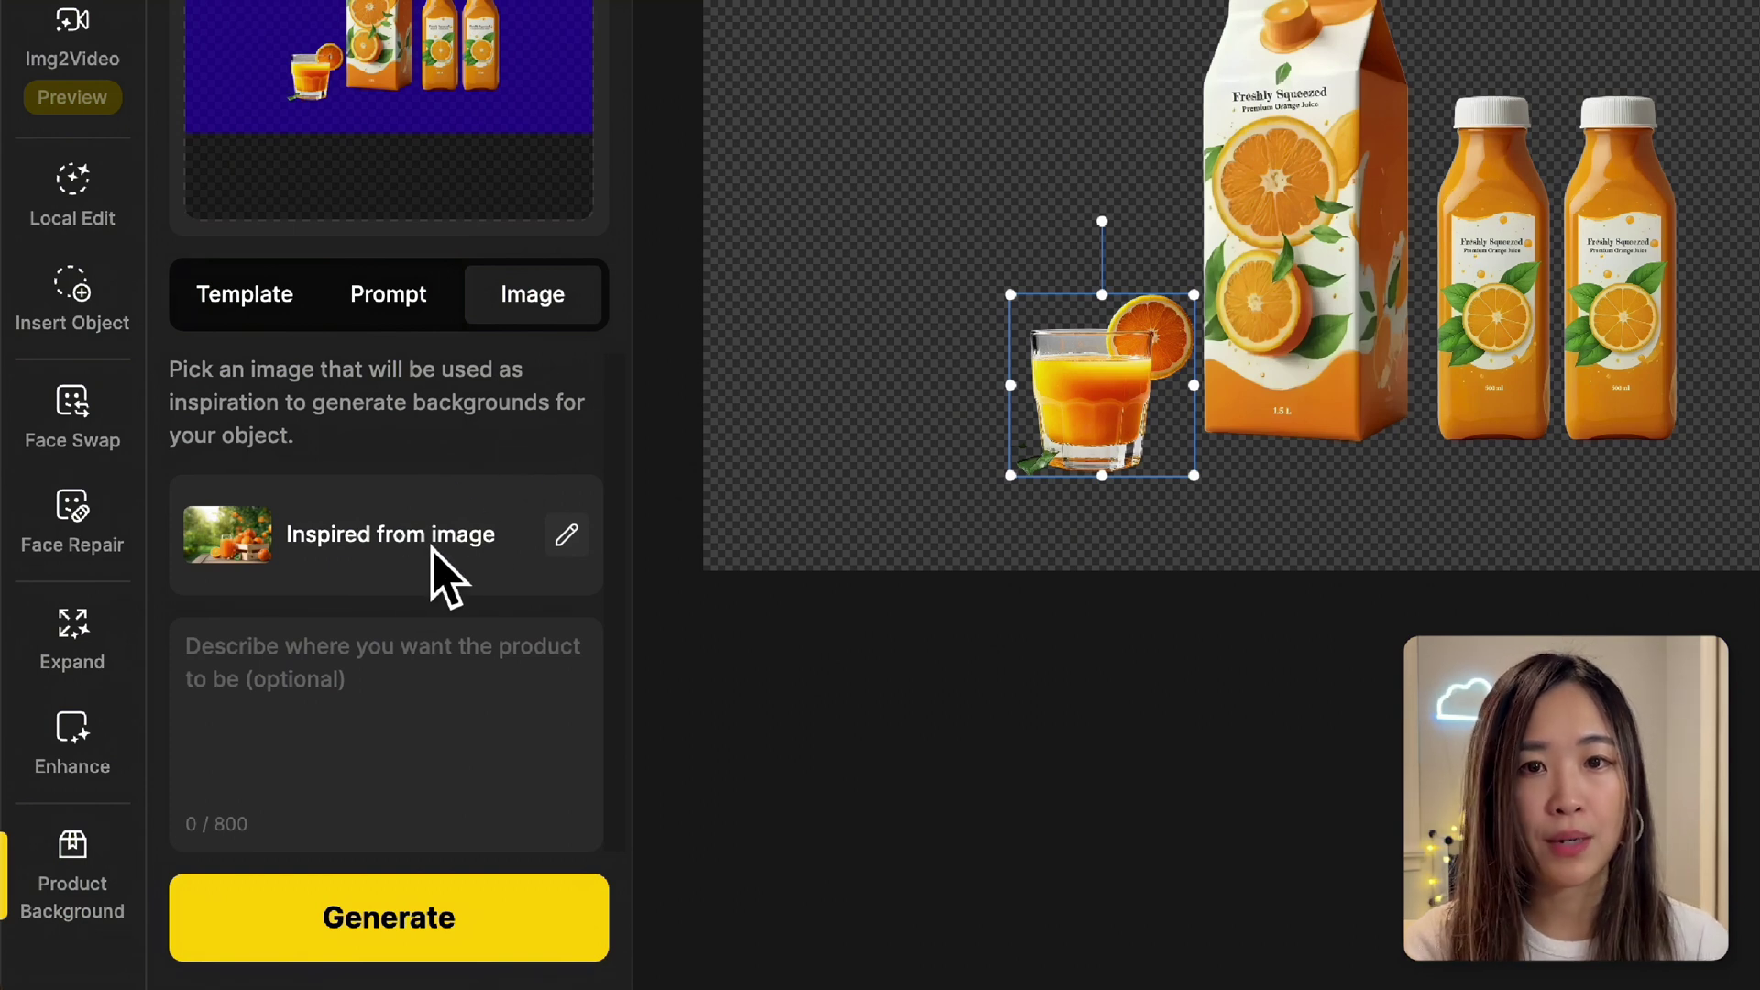
pyautogui.click(366, 687)
pyautogui.write('On a wooden table with a crate of fresh, dewy oranges, a glass of freshly squeezed orange juice, lush green foliage in the background, and orange trees with ripe fruit hanging under the warm sunlight.')
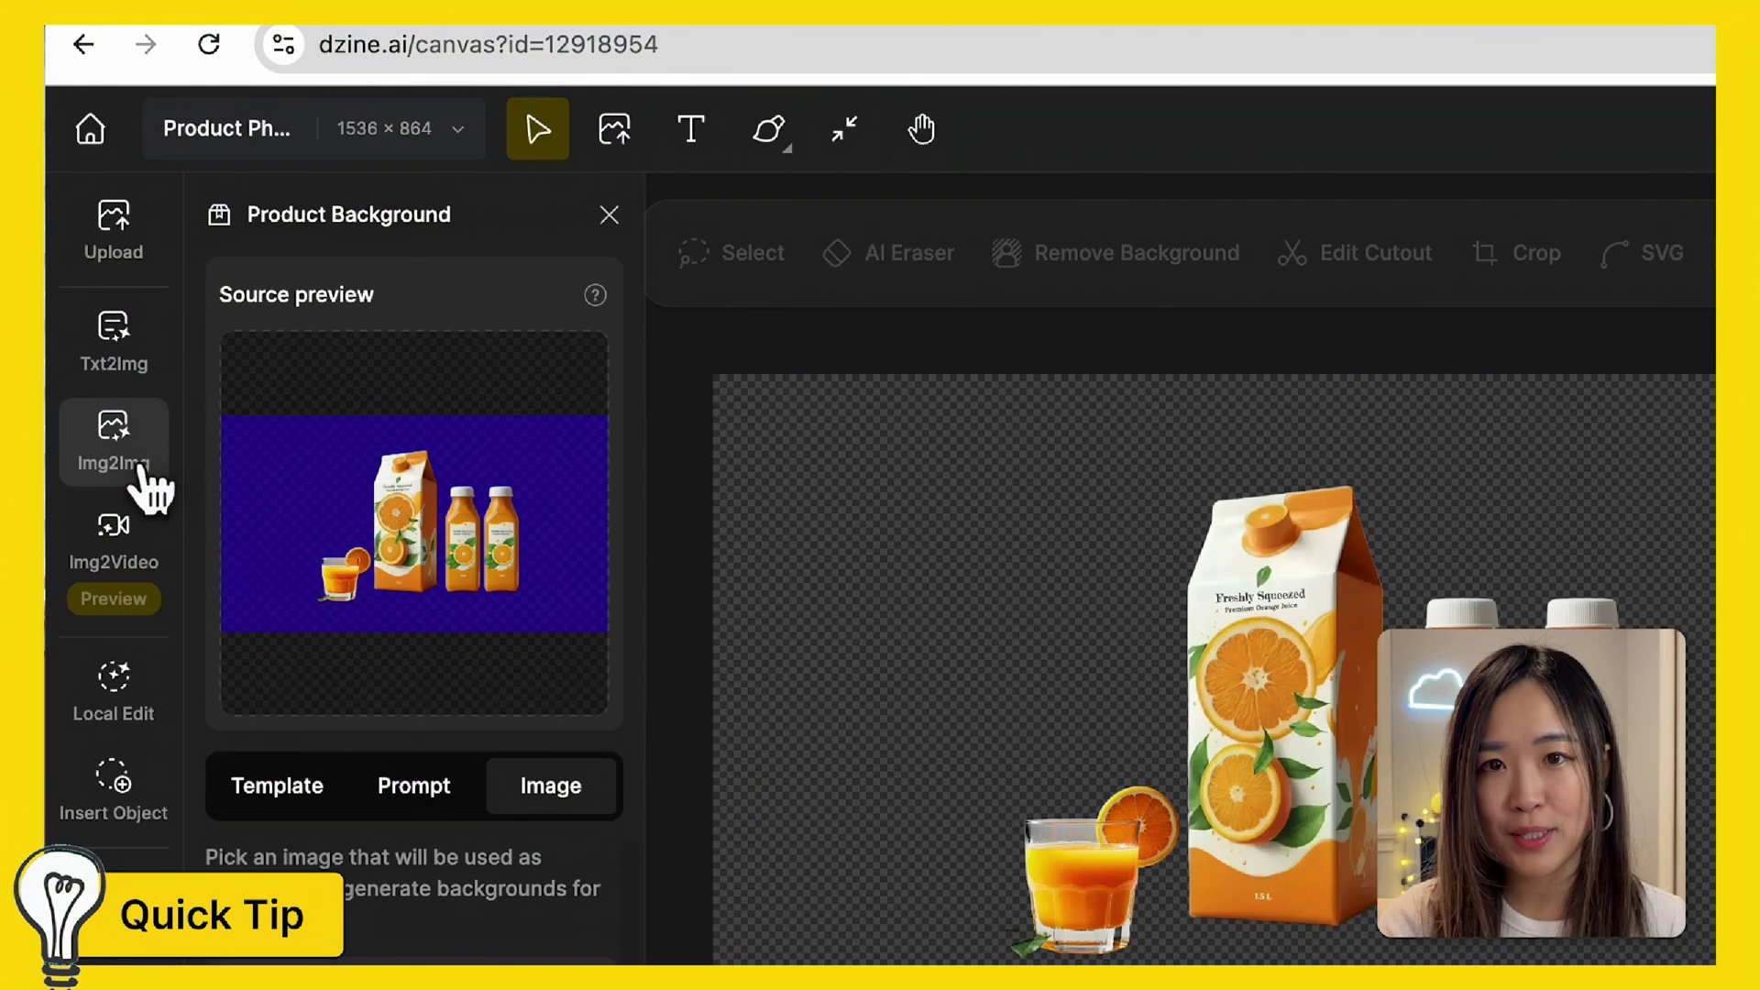
pyautogui.click(139, 468)
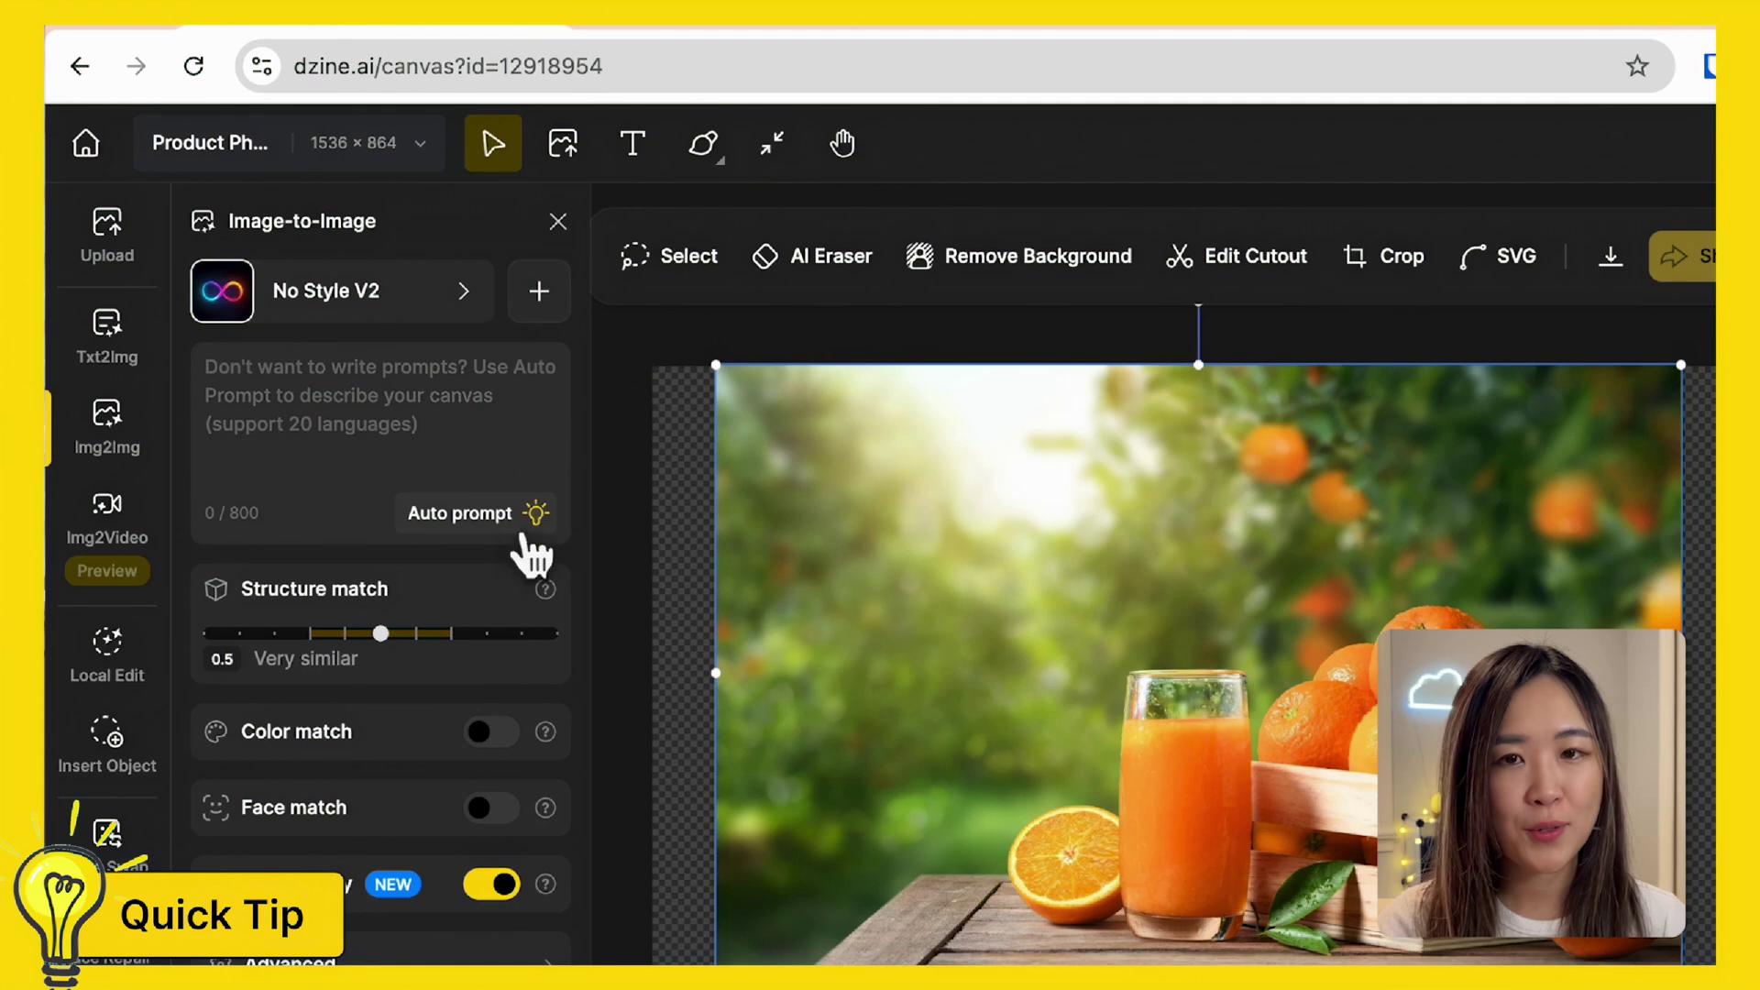
pyautogui.click(525, 523)
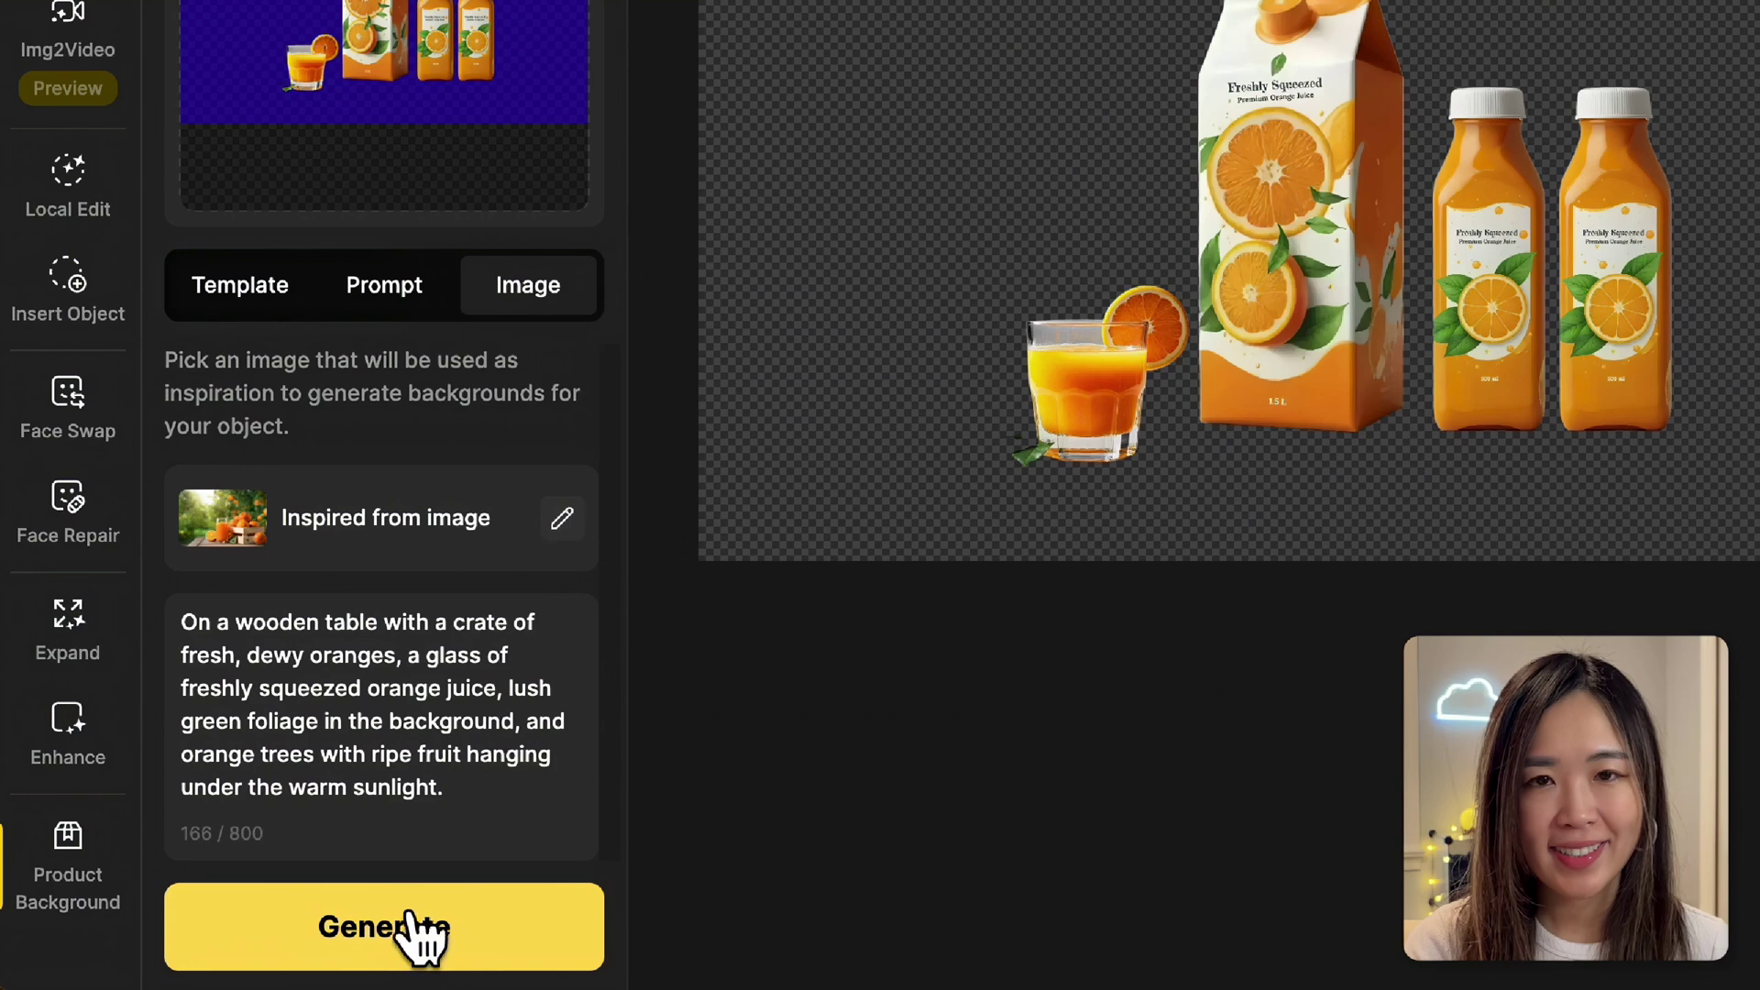
# Generate four orange-grove scenes showing the carton, bottles and juice glass on a wooden table.
pyautogui.click(417, 948)
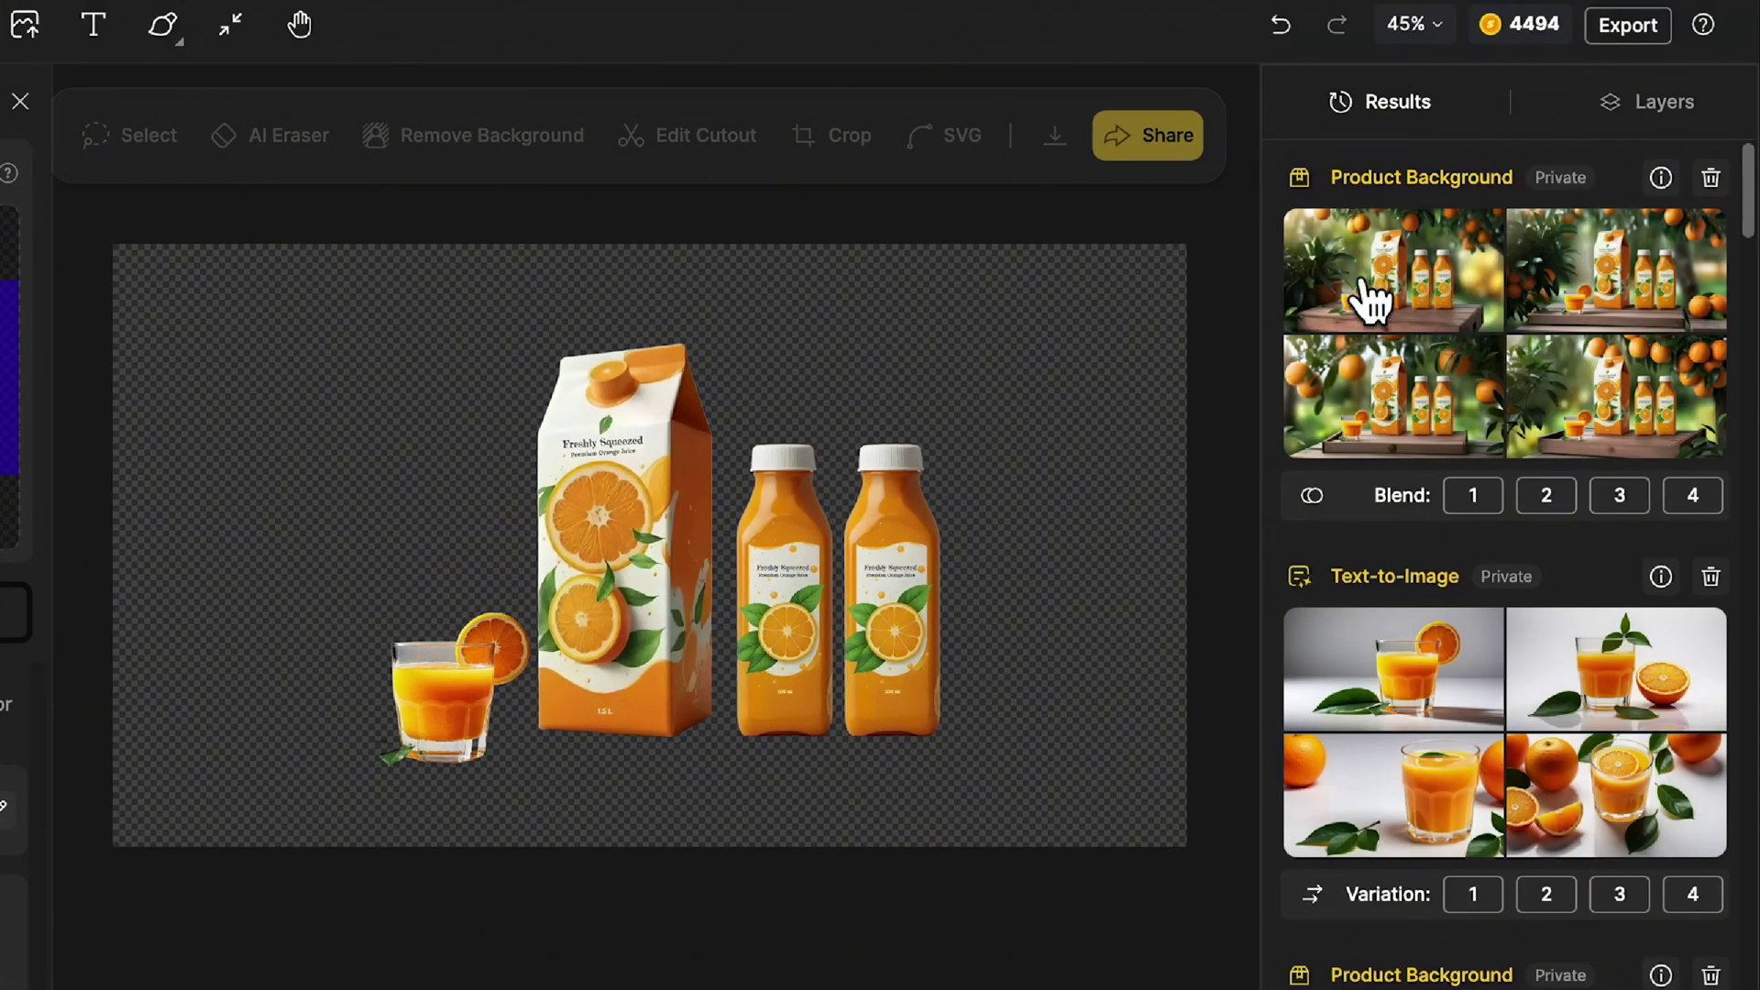
pyautogui.moveTo(1357, 331)
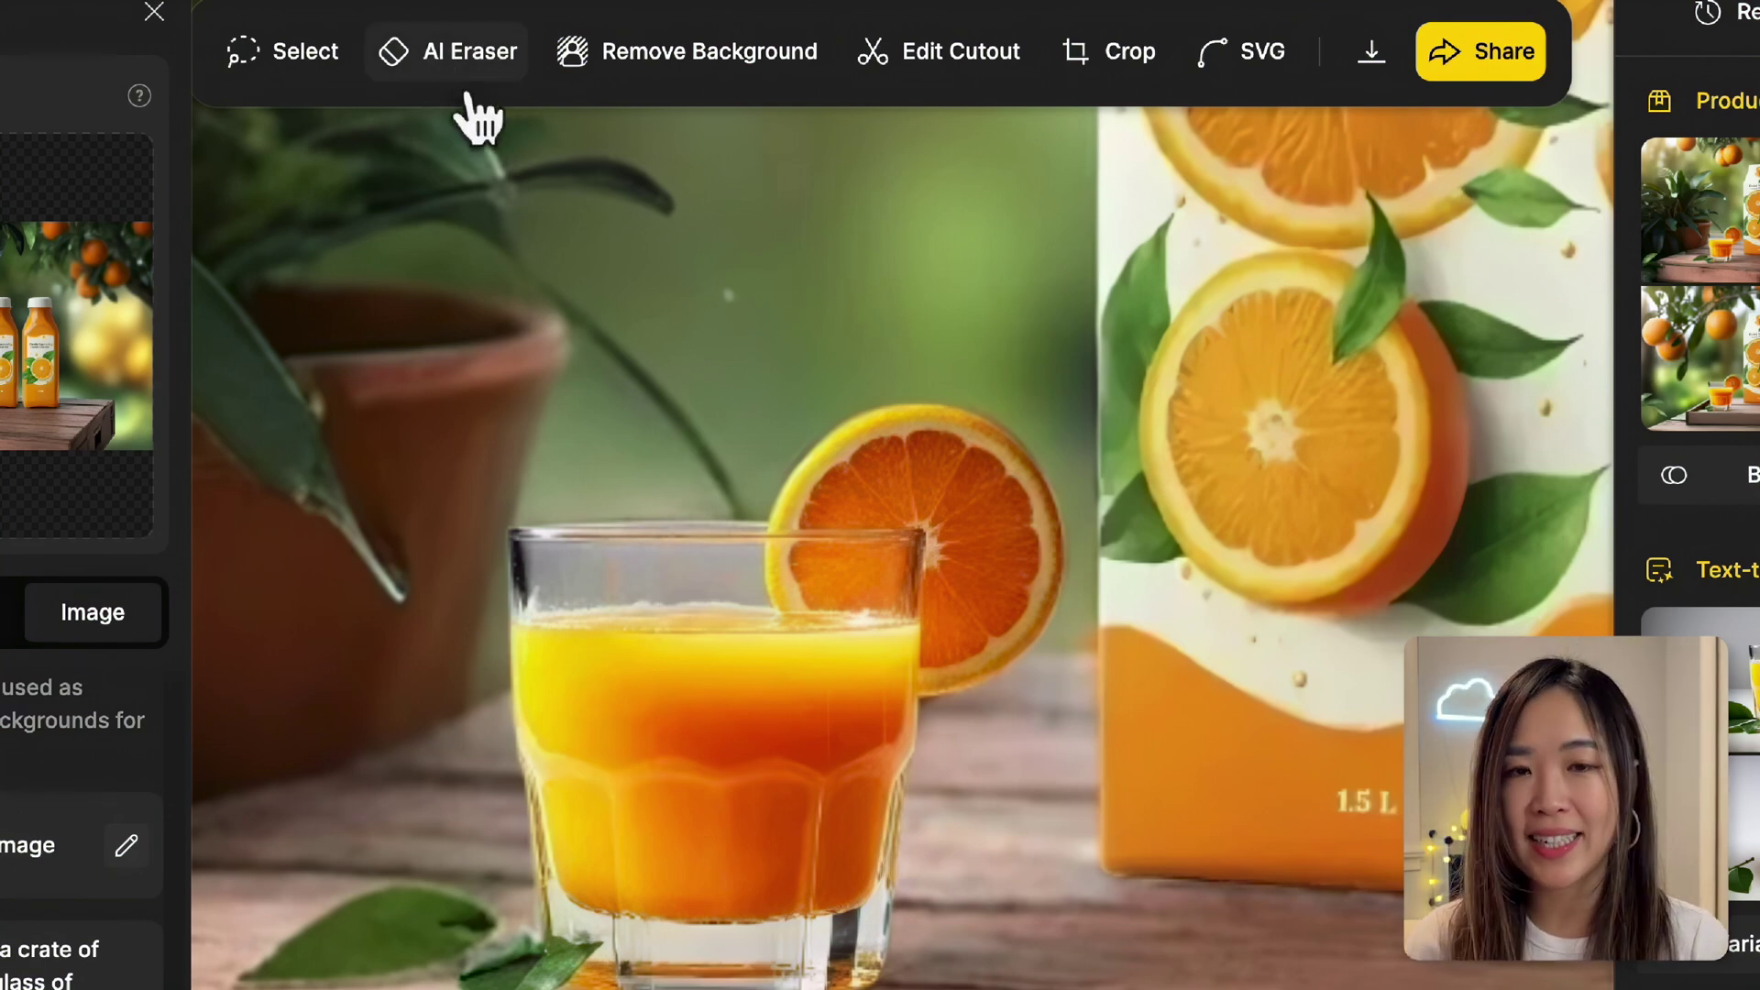
# Remove the stray patch along the juice glass rim with the AI Eraser.
pyautogui.click(496, 77)
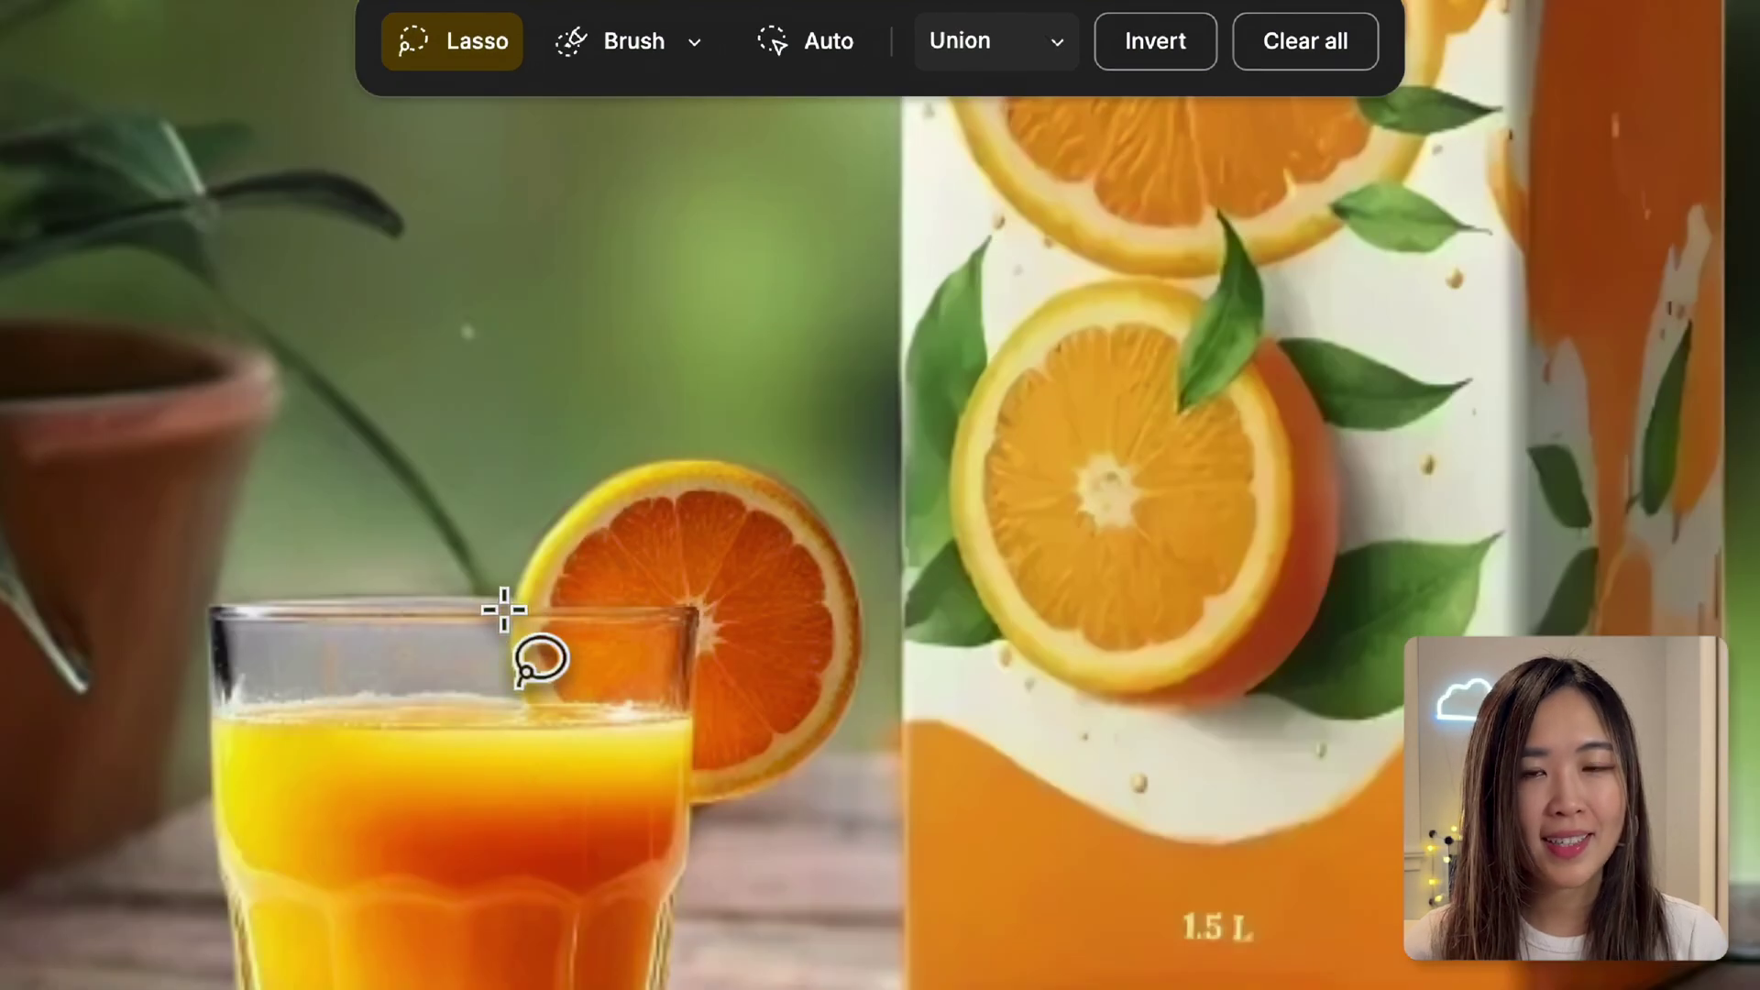
pyautogui.moveTo(504, 605)
pyautogui.mouseDown()
pyautogui.moveTo(249, 604)
pyautogui.moveTo(224, 643)
pyautogui.moveTo(240, 704)
pyautogui.moveTo(458, 715)
pyautogui.moveTo(523, 709)
pyautogui.moveTo(503, 605)
pyautogui.mouseUp()
pyautogui.click(916, 174)
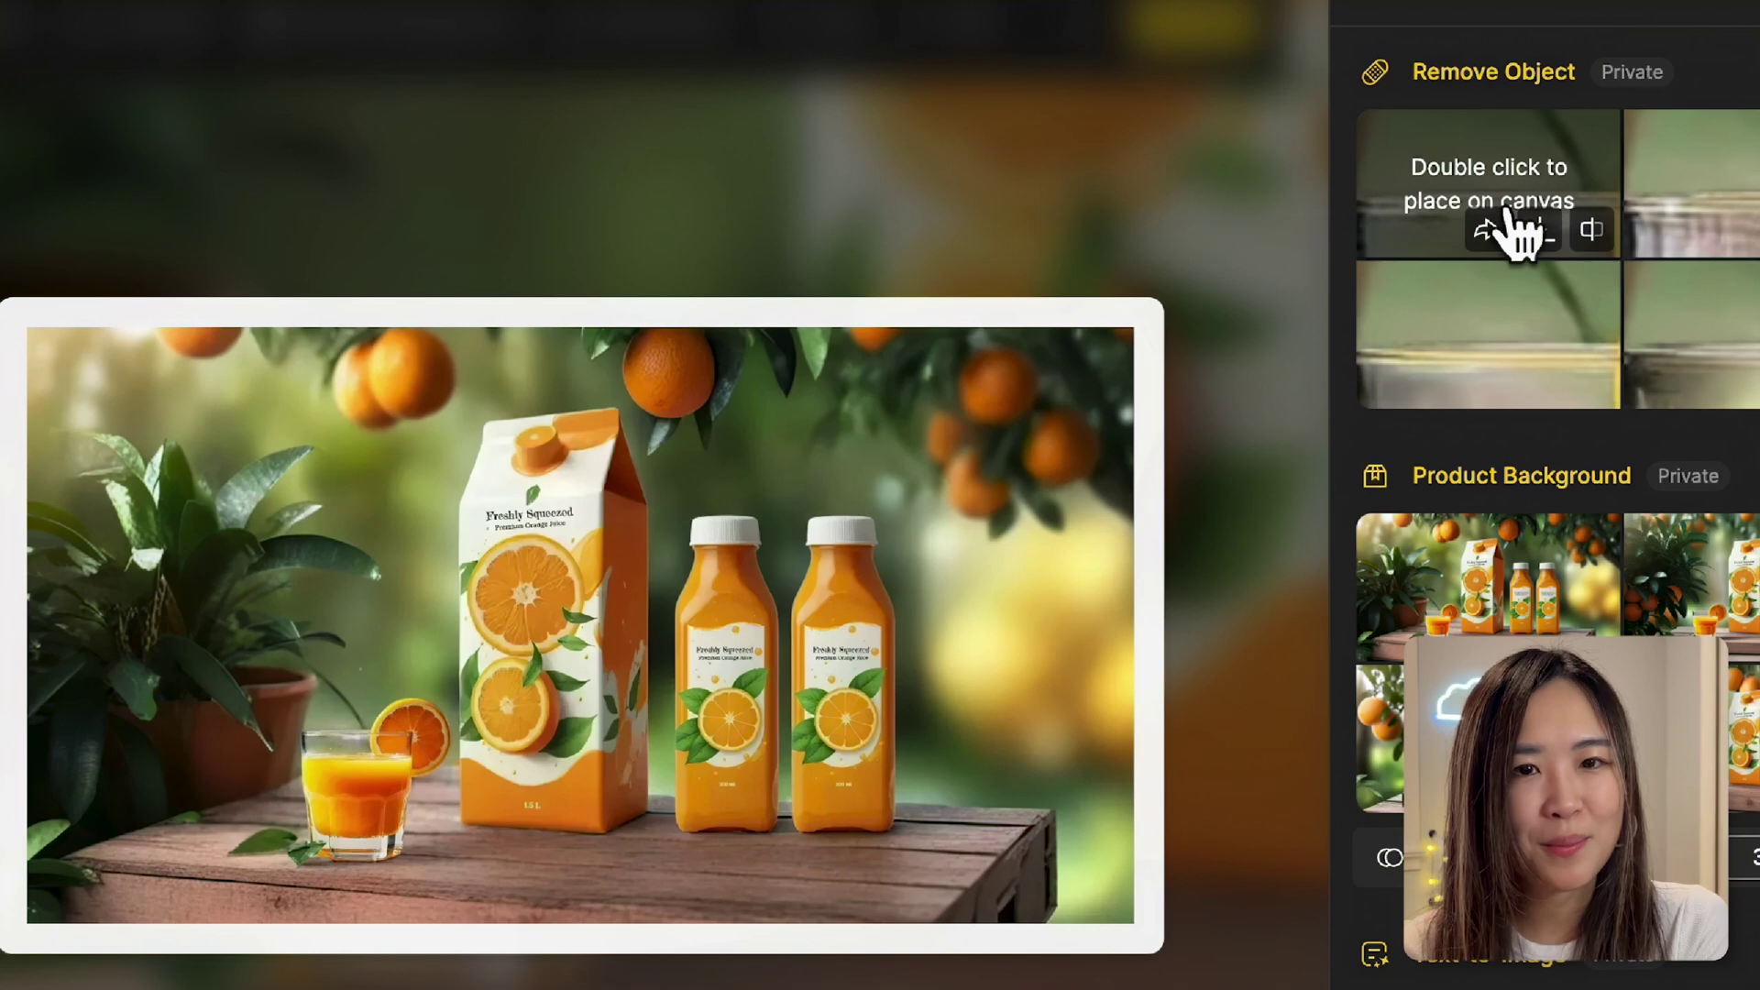
# Put the first cleaned grove scene on the canvas and open the export download options.
pyautogui.doubleClick(1509, 220)
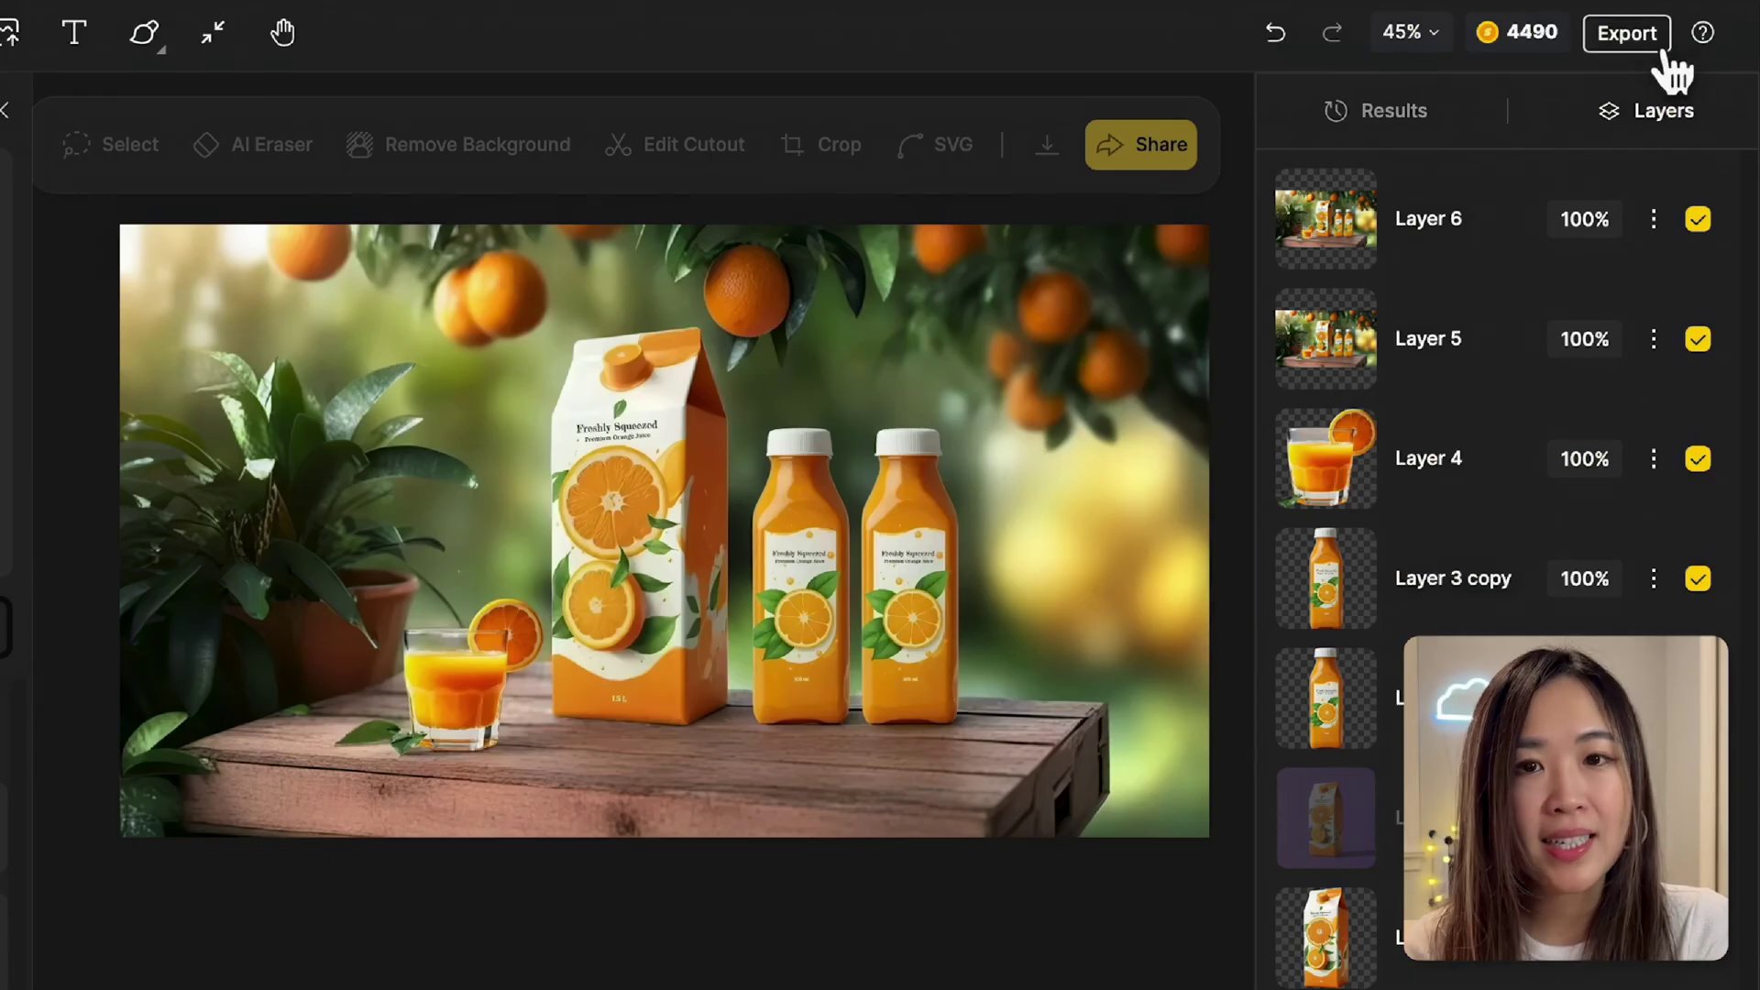
pyautogui.click(1641, 42)
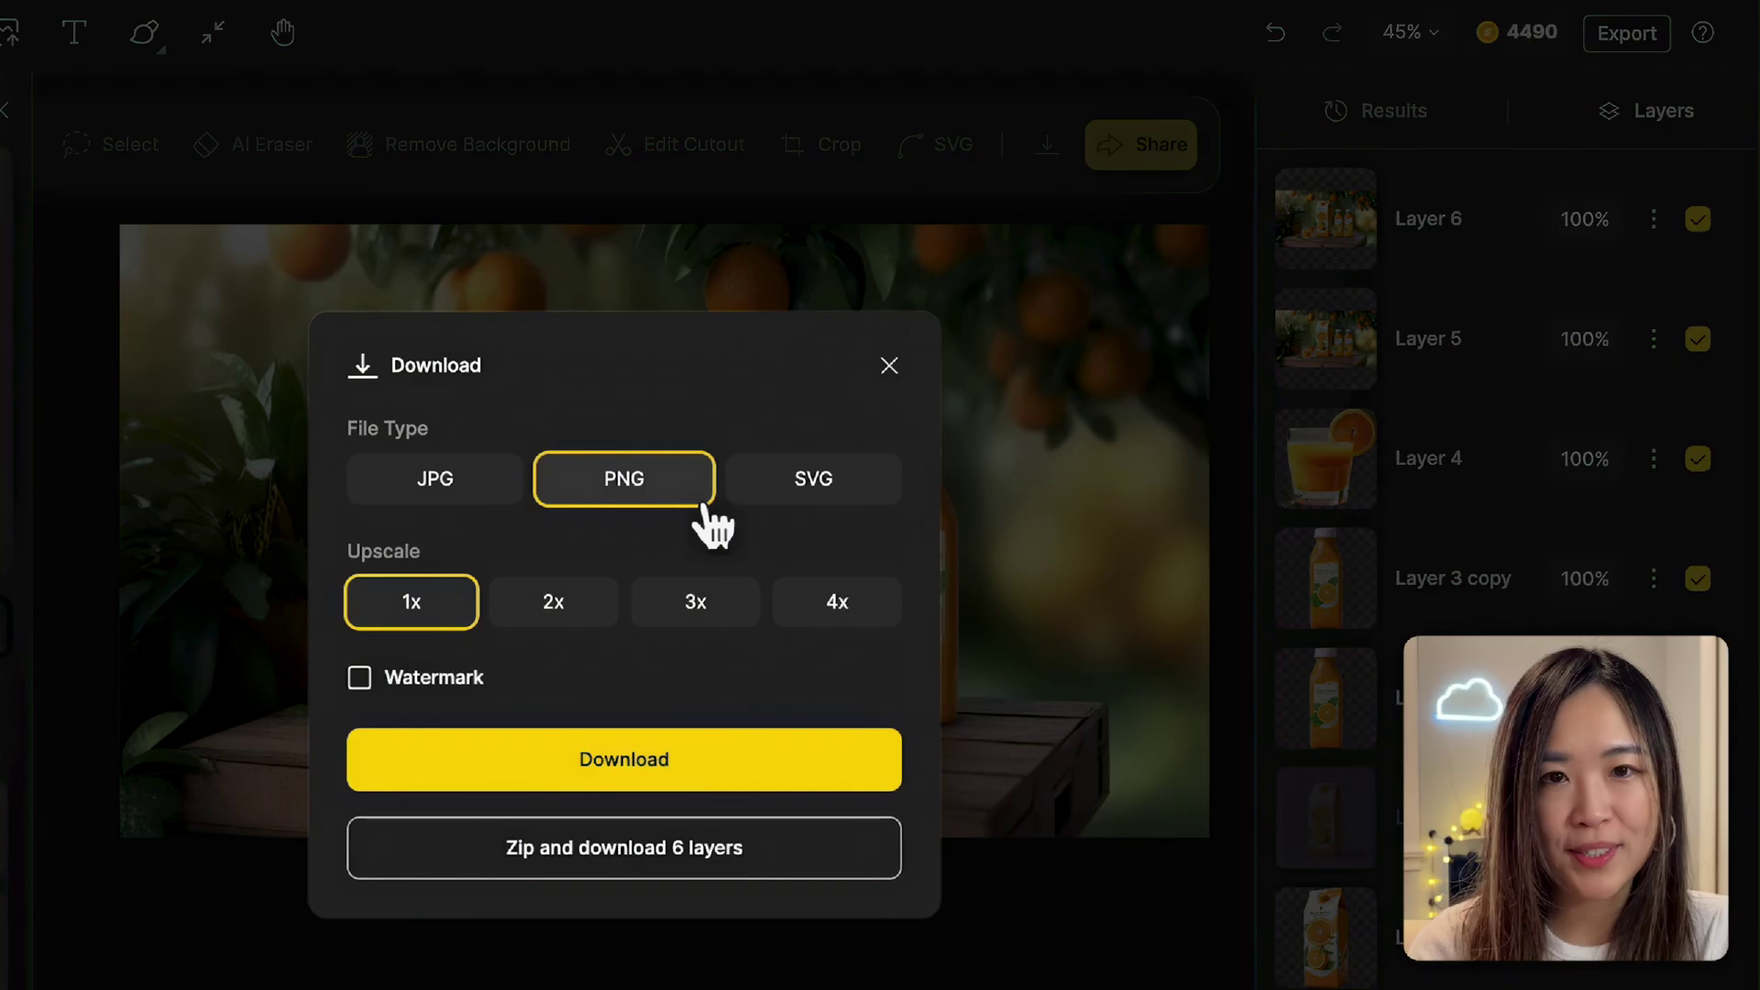